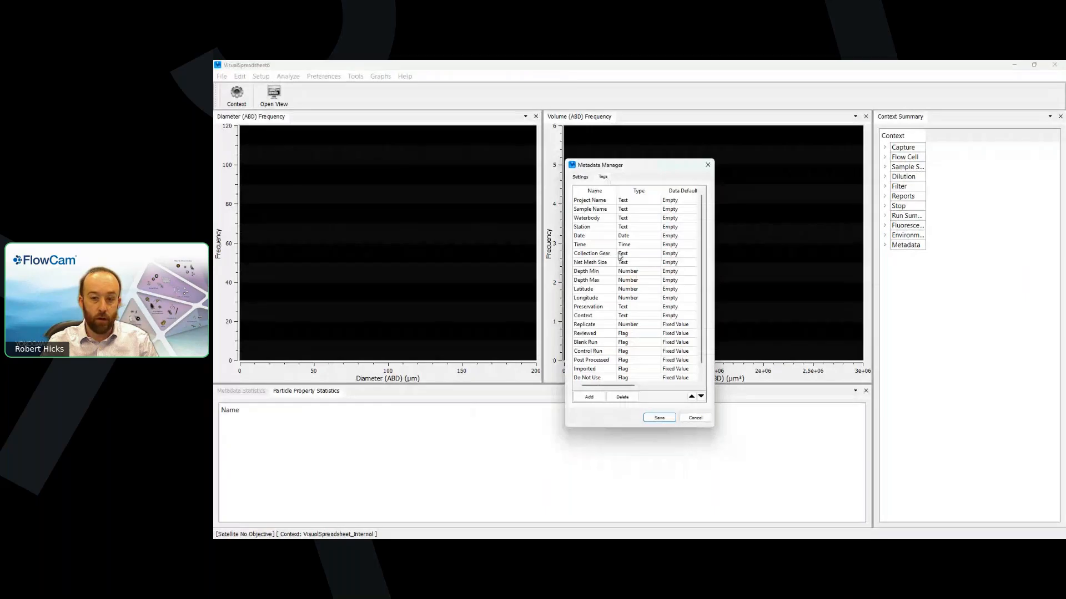
Step: Enlarge the Metadata Manager to show all columns and add a new tag named Operator
drag(713, 427, 708, 496)
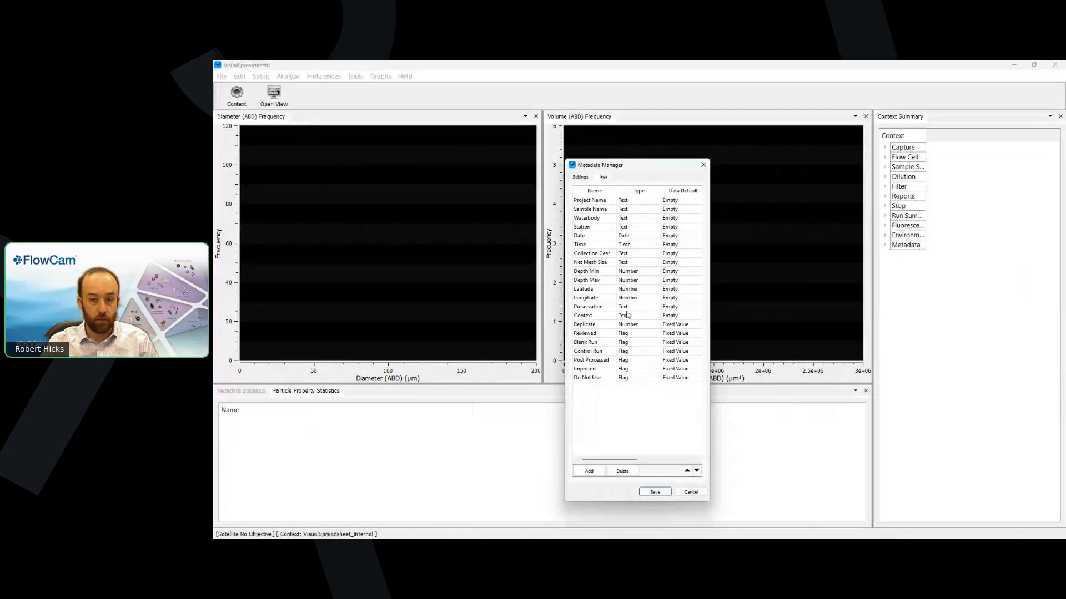
drag(714, 276, 782, 276)
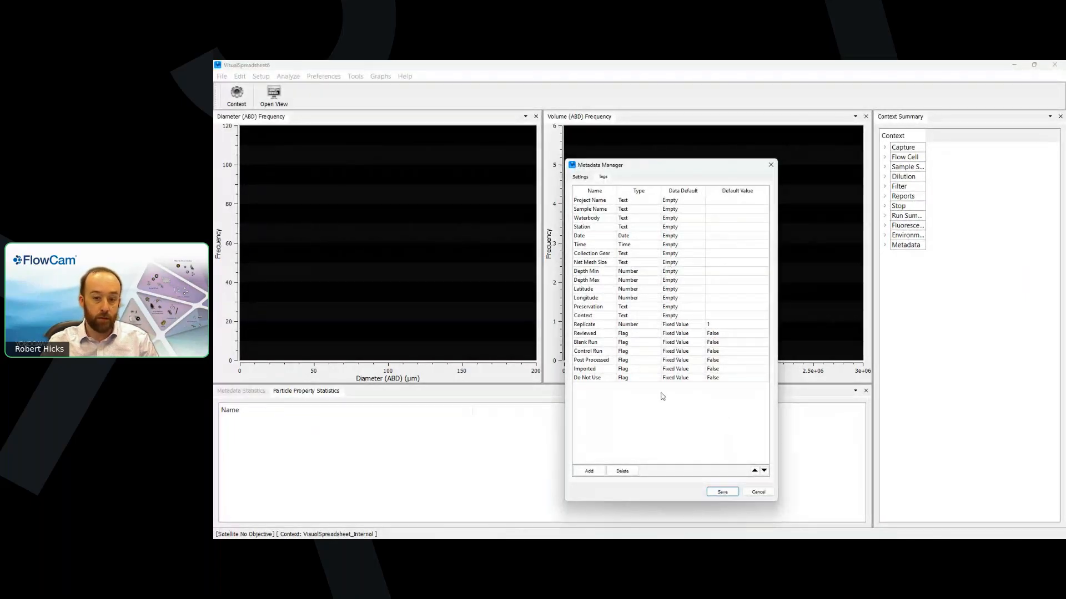
click(590, 472)
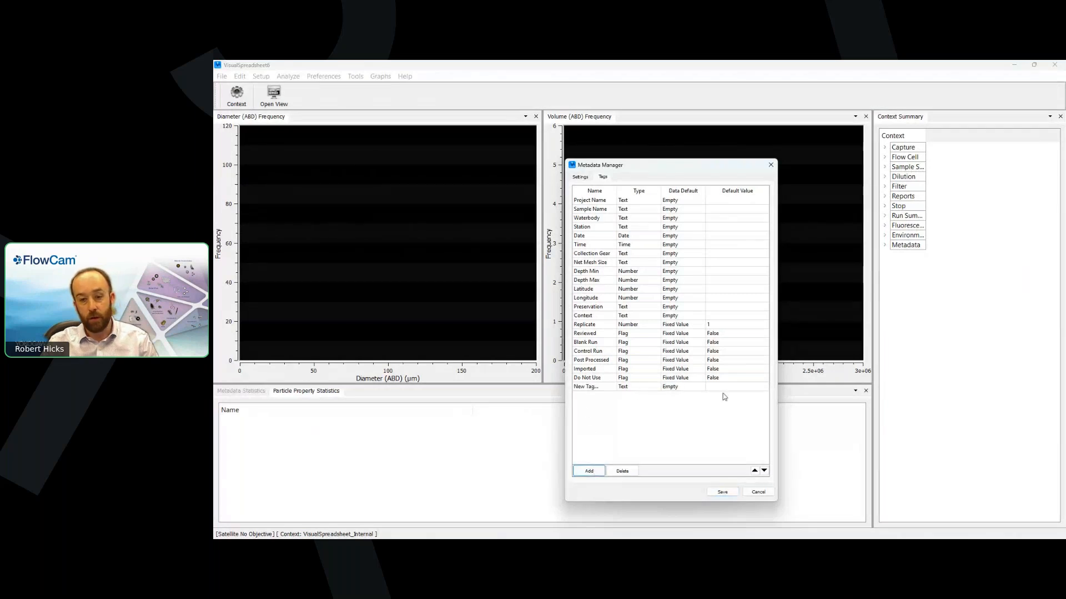
click(596, 388)
double_click(596, 388)
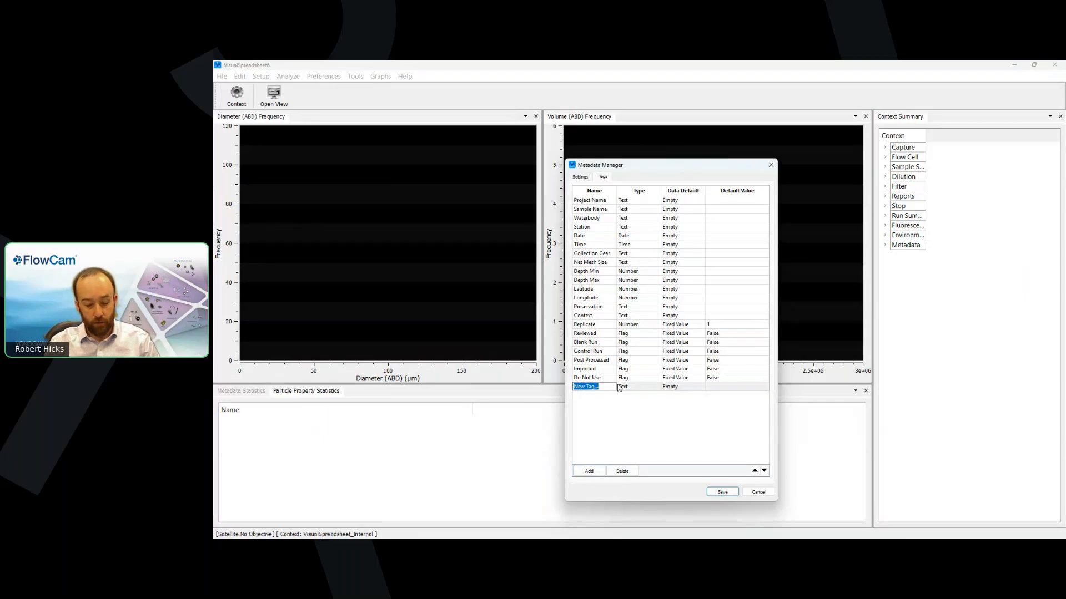
text(Operator)
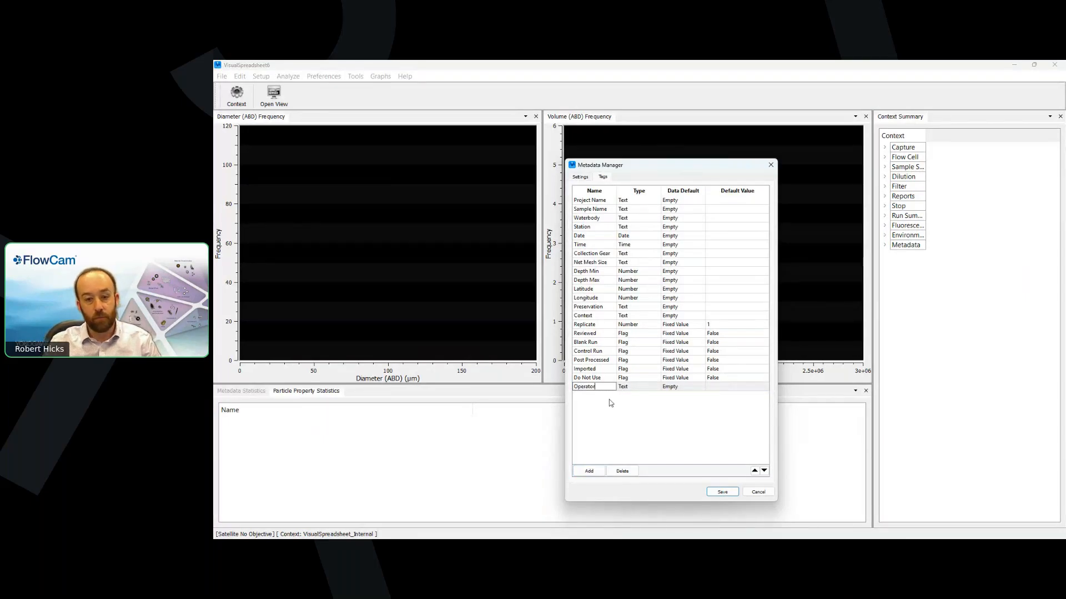
key(Return)
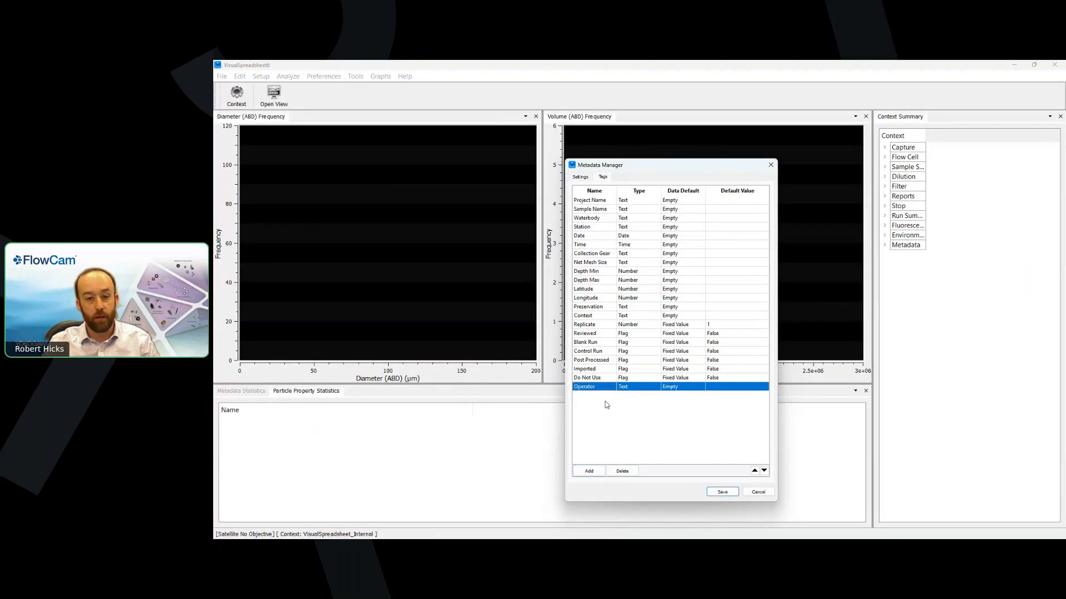
Step: Keep the Operator tag's type as Text, set its data default to Fixed Value and enter the operator's initials as default value
double_click(639, 387)
click(656, 387)
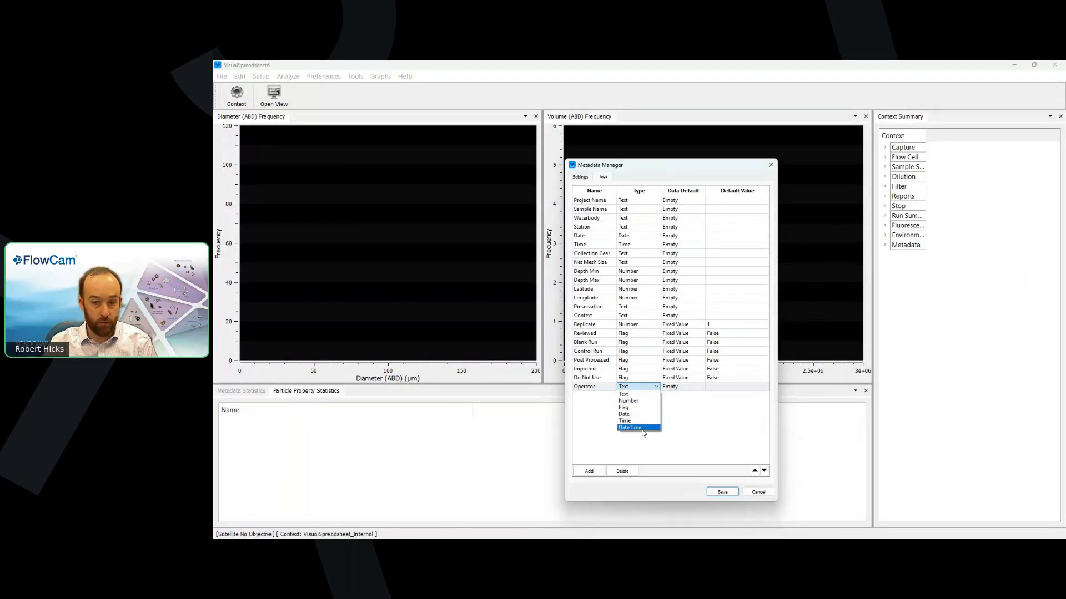
click(692, 424)
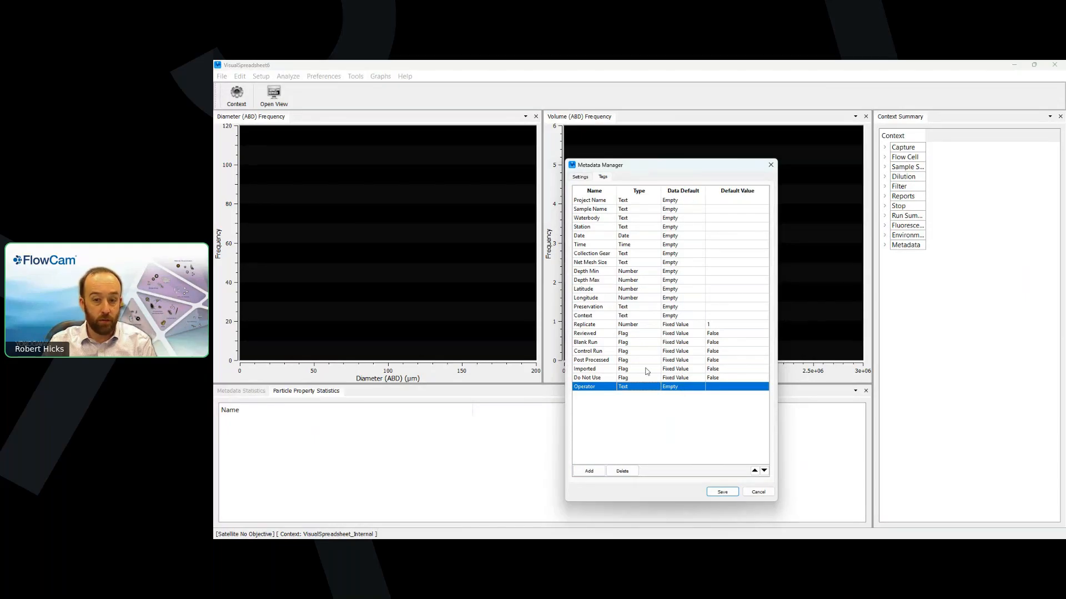
click(681, 388)
click(681, 387)
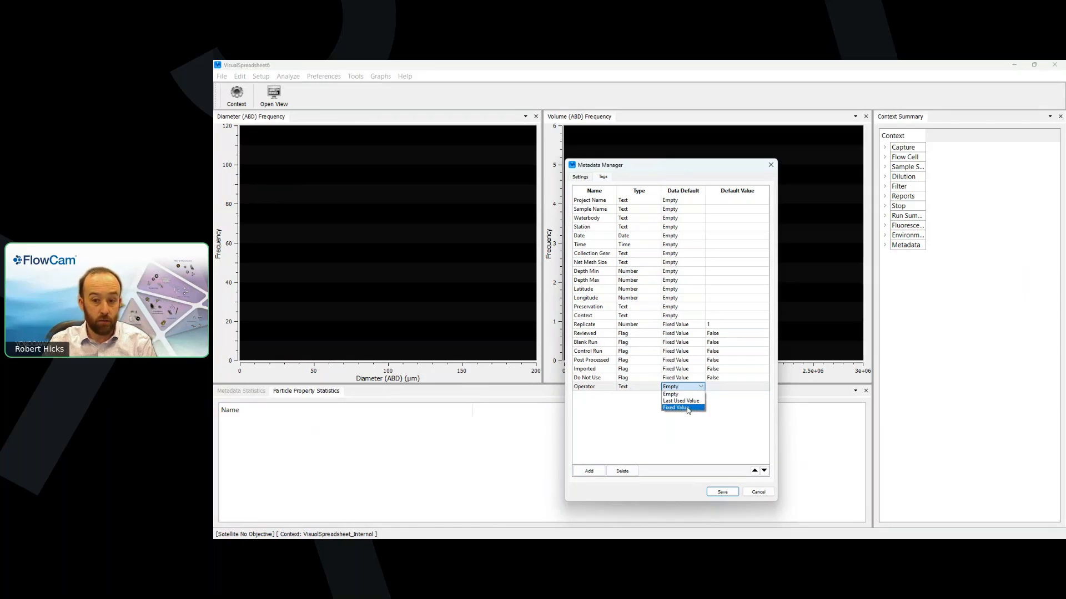
click(688, 409)
click(726, 389)
click(722, 387)
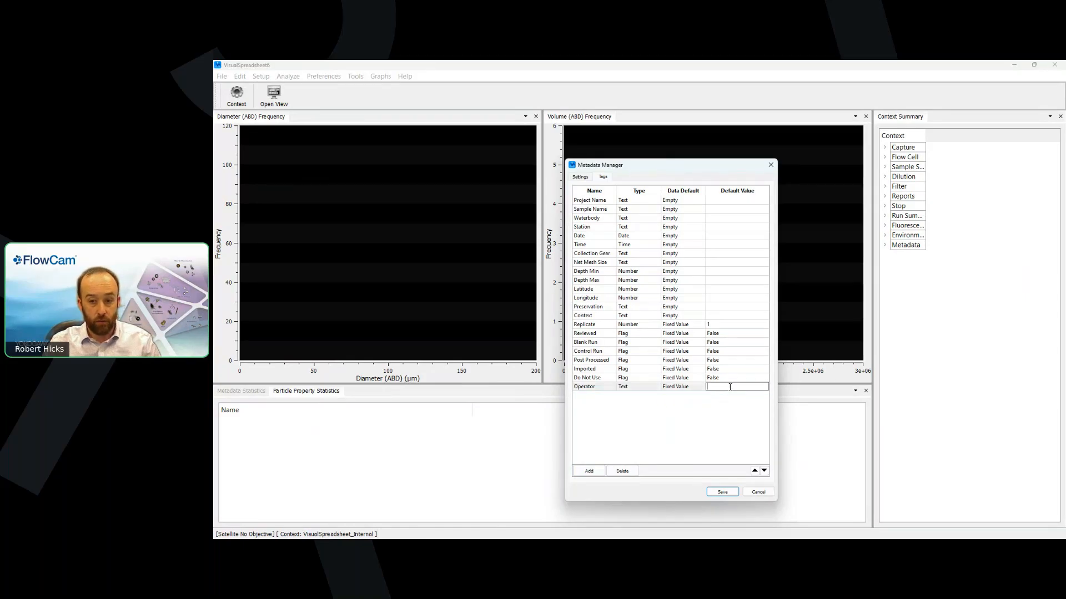
text(RH)
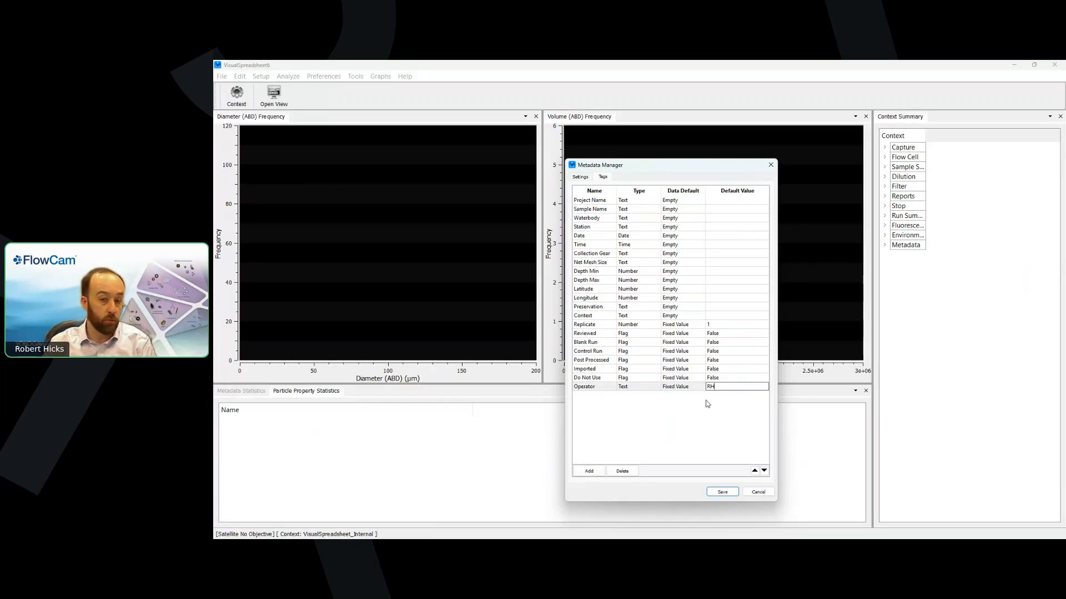
Step: Review the available data default options for the Operator tag without changing the selection
click(695, 386)
click(694, 387)
click(702, 387)
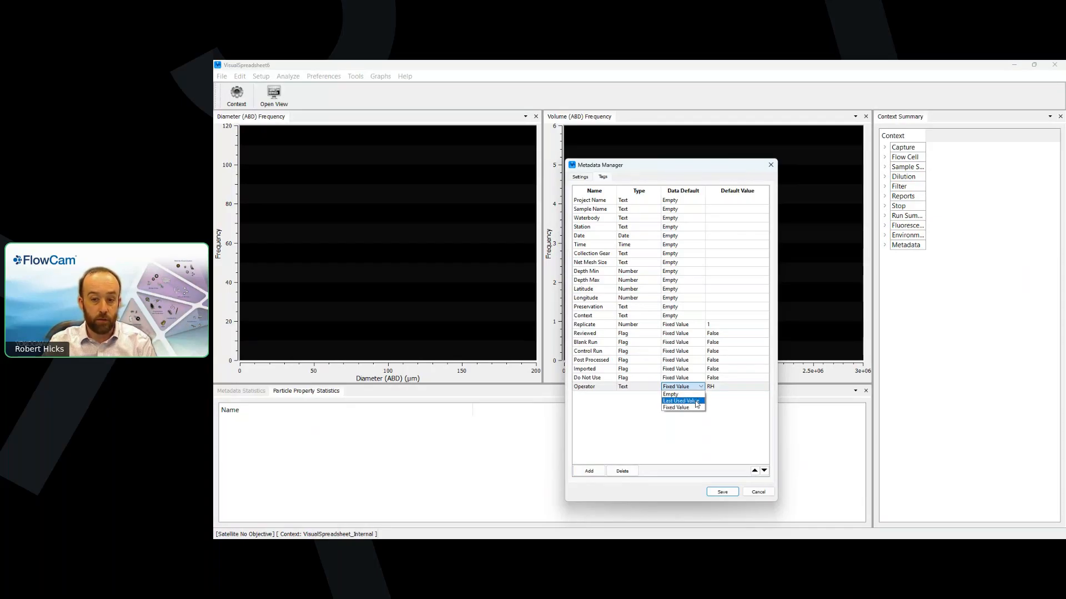
click(725, 415)
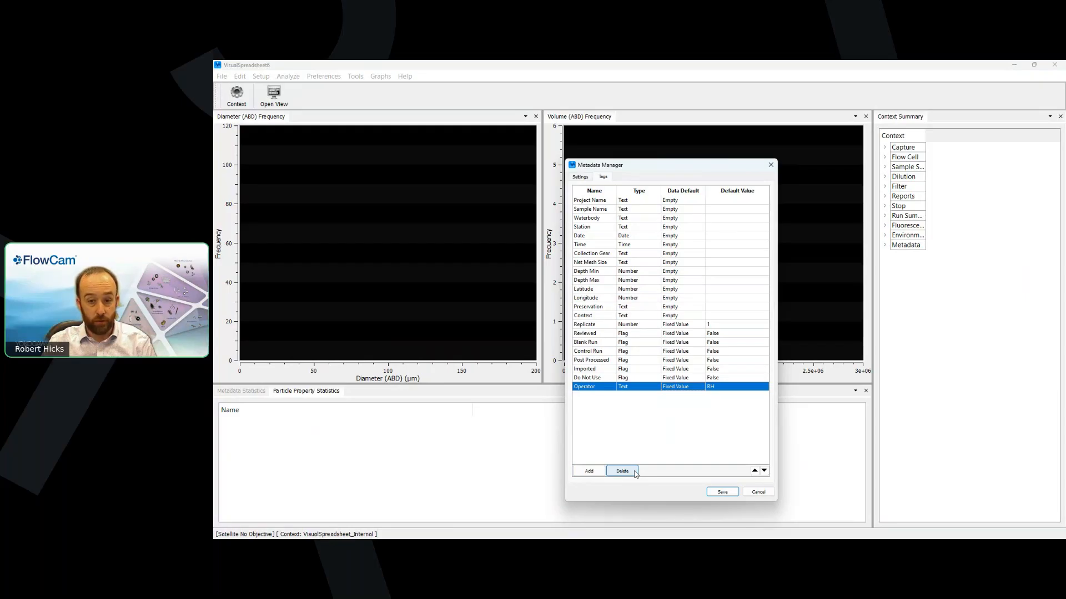
Step: Try to delete the Project Name tag and dismiss the deletion confirmation
click(593, 201)
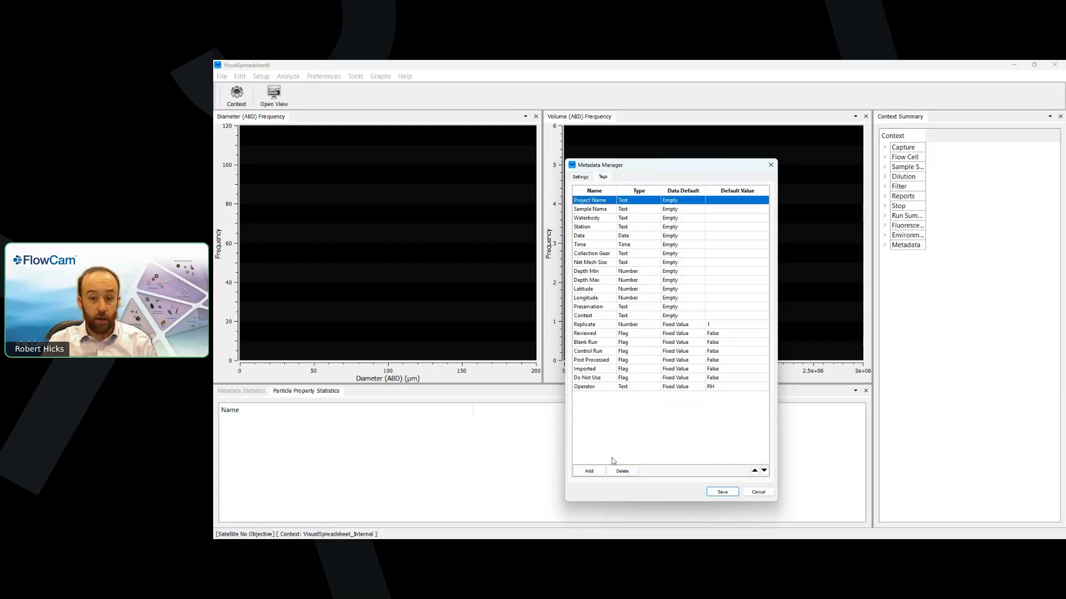
click(624, 471)
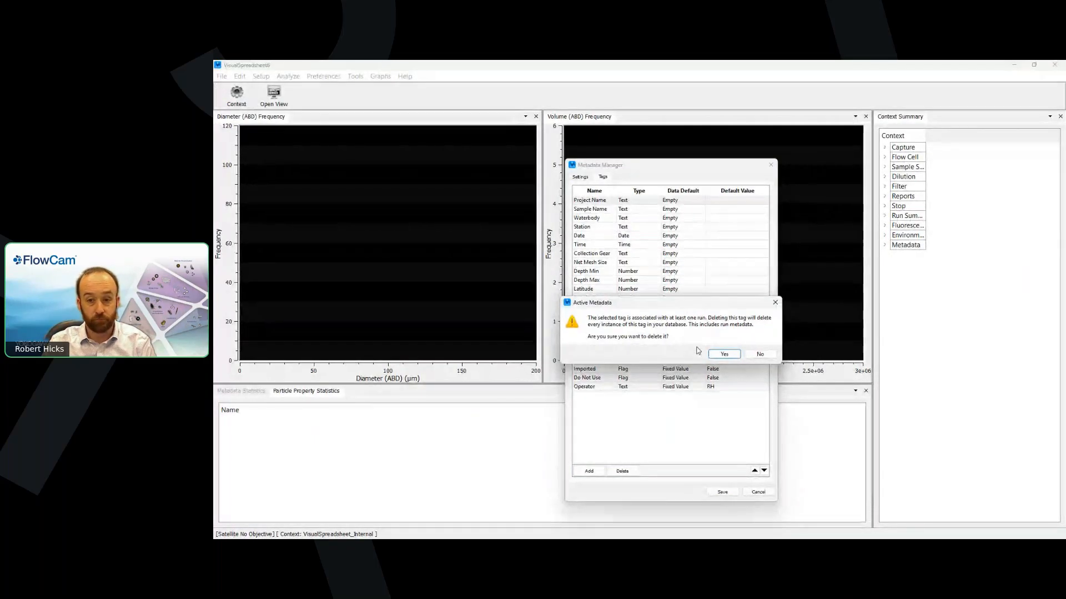
click(775, 303)
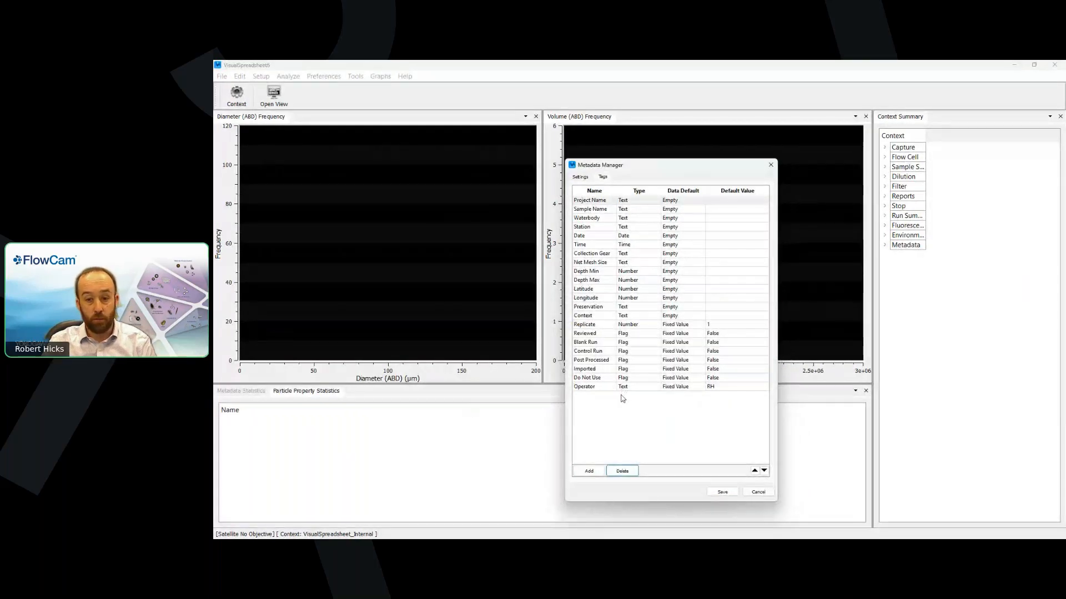
Step: Move the Operator tag up the tag list to directly below Station
click(592, 388)
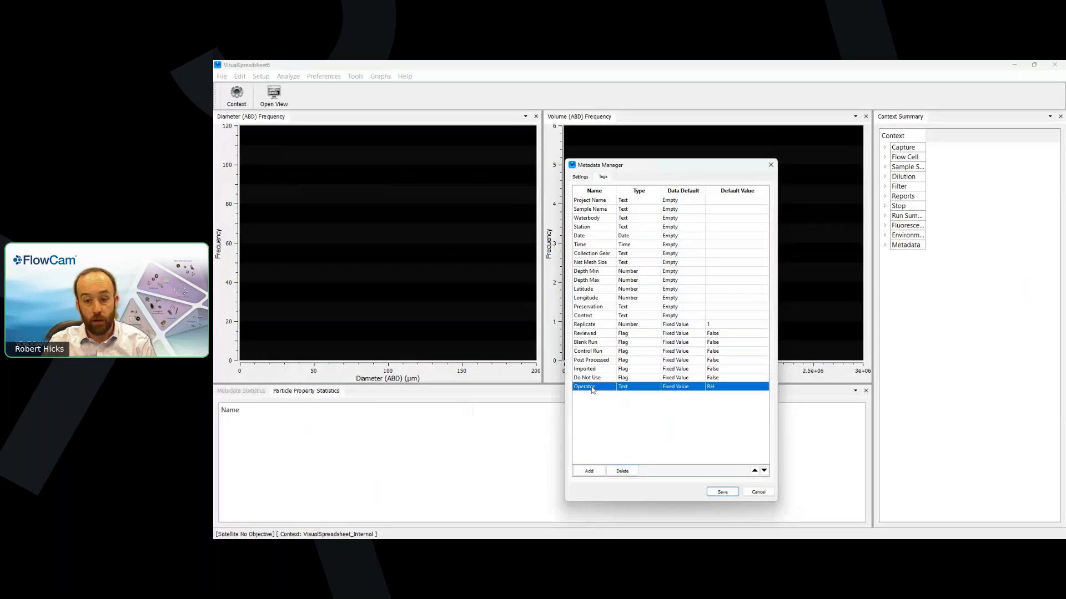
click(754, 471)
click(754, 470)
click(754, 471)
click(754, 471)
click(754, 470)
click(754, 470)
click(755, 471)
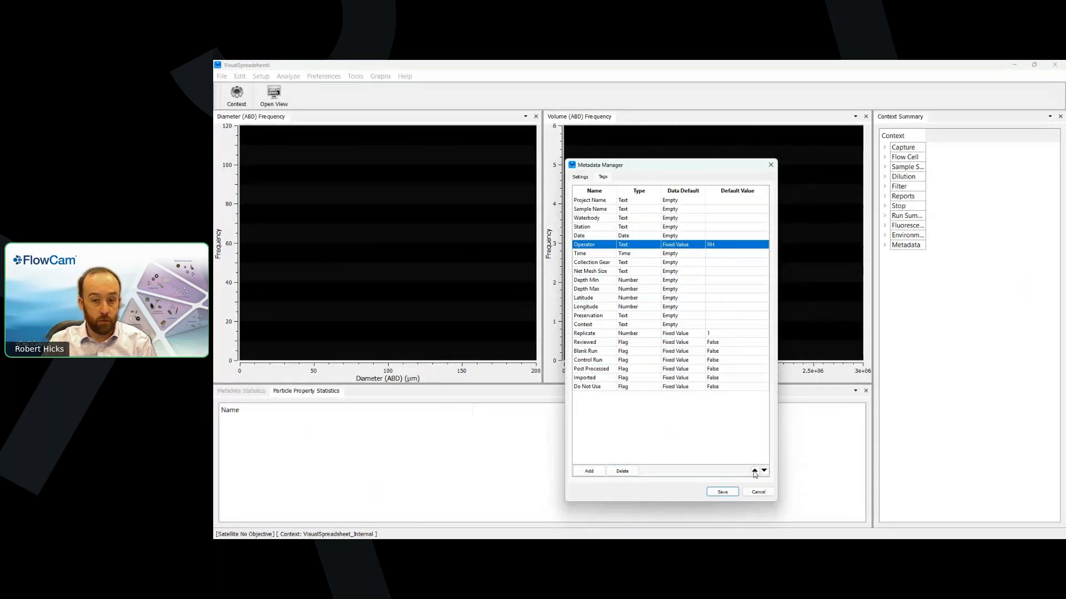
click(754, 471)
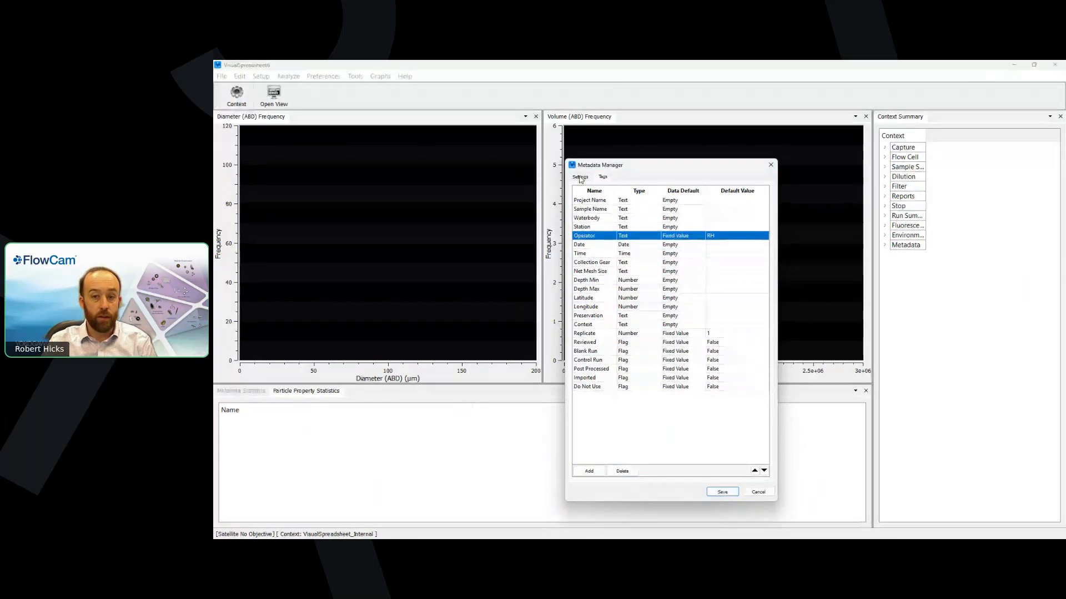
Step: Examine the Edit, Search, Display and Export settings of the tags, including Post Processed and Imported
click(603, 176)
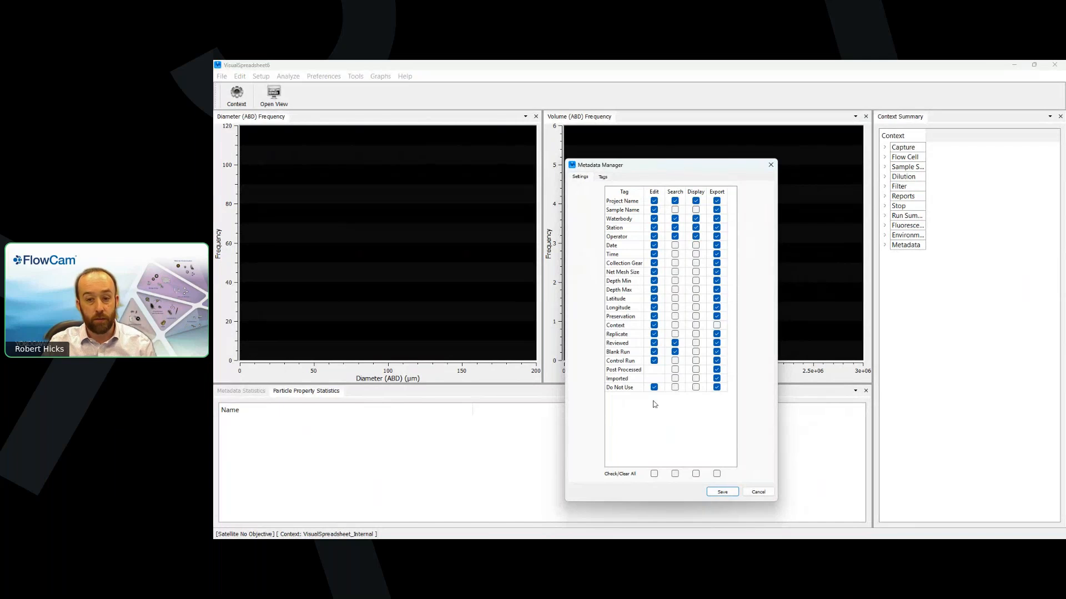
click(618, 371)
click(629, 381)
click(675, 370)
click(675, 378)
click(695, 370)
click(696, 379)
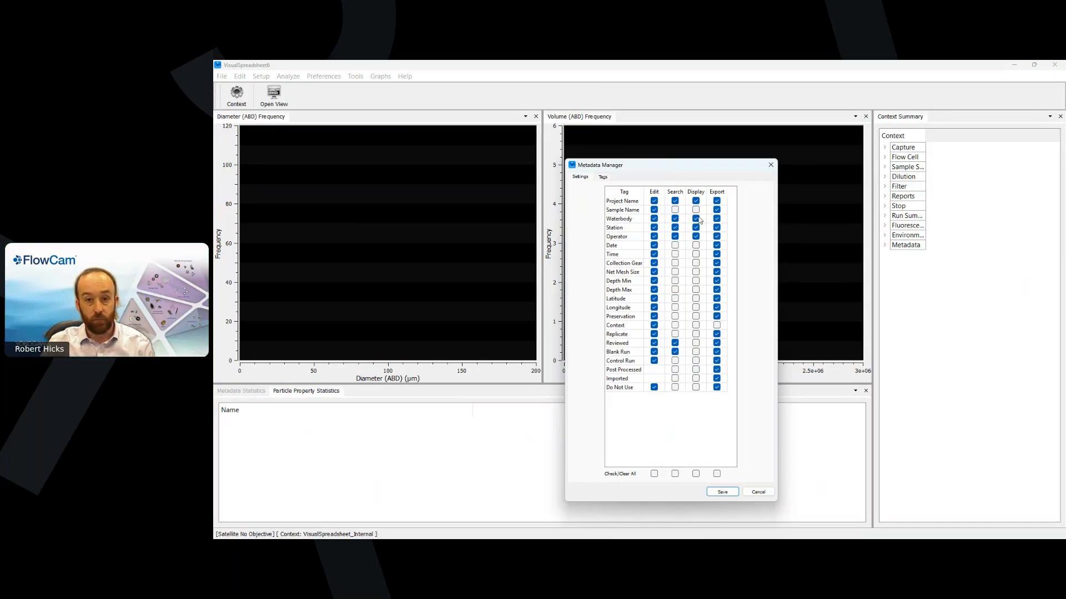
Step: Recheck the tag list and its settings, and save the metadata tag configuration
drag(639, 171, 649, 146)
click(613, 153)
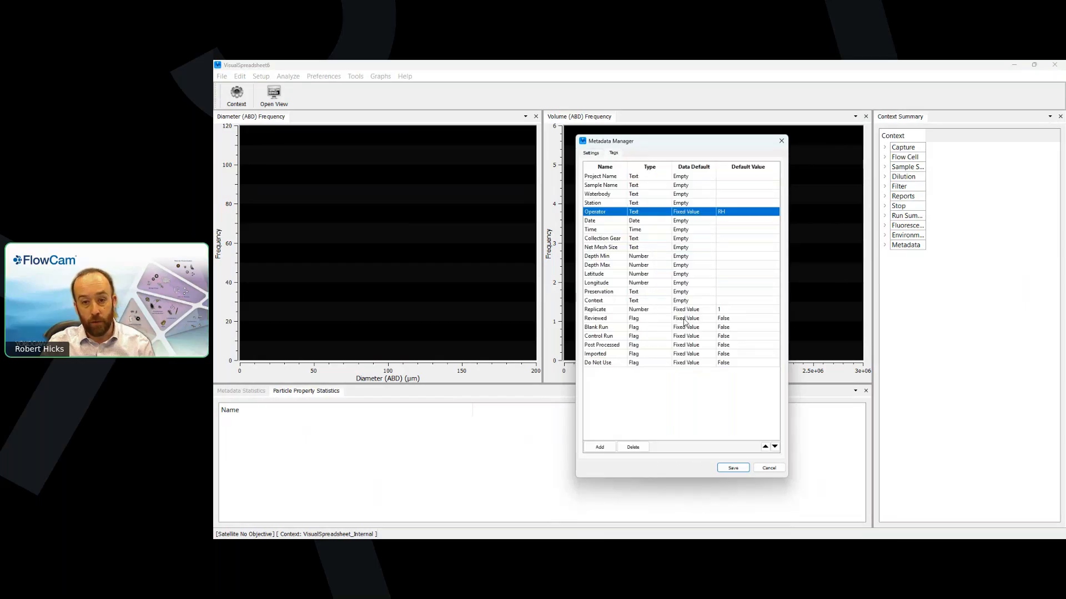
click(593, 153)
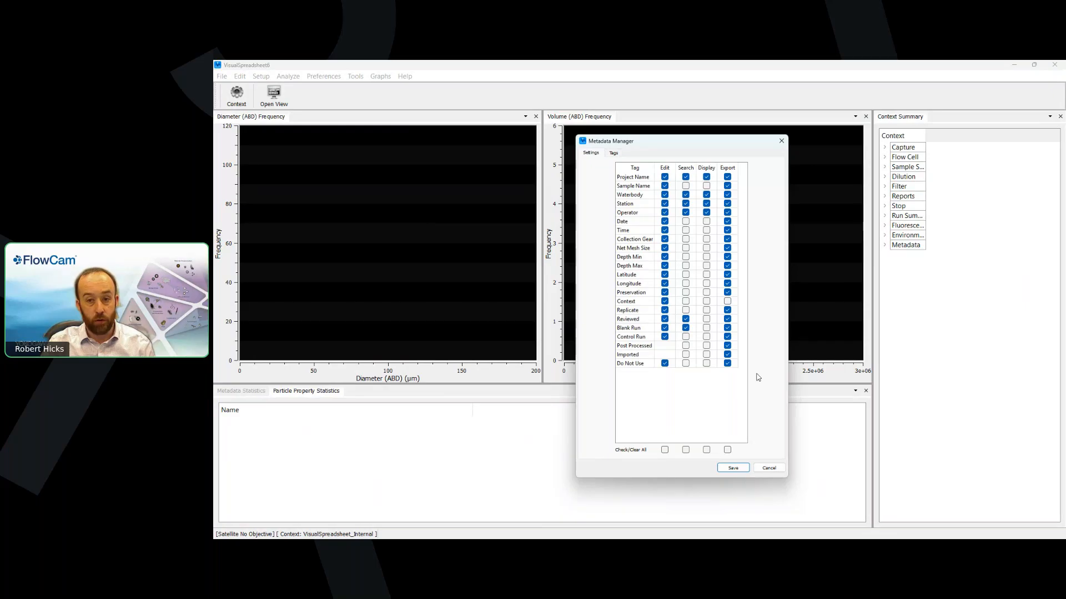
click(733, 469)
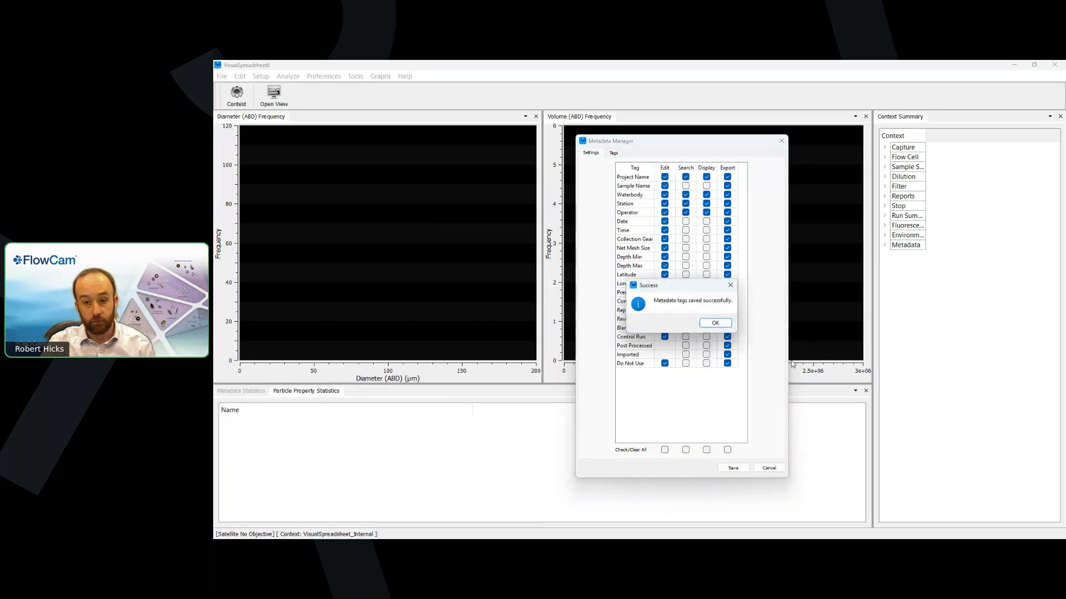
click(717, 323)
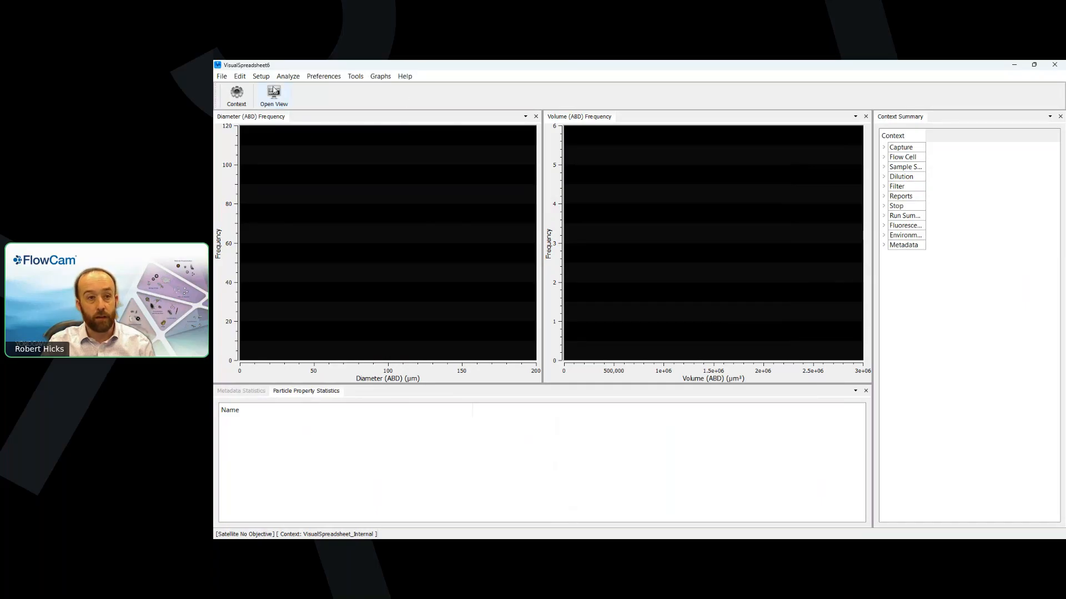
Step: Open the run list for metadata editing and sort the runs by Waterbody
click(223, 77)
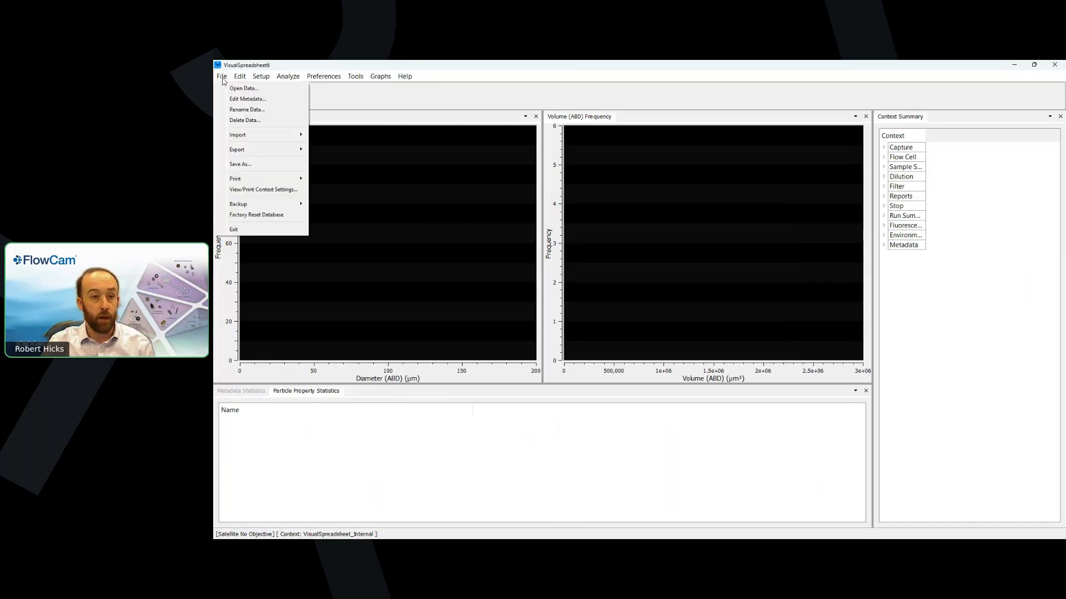
click(254, 100)
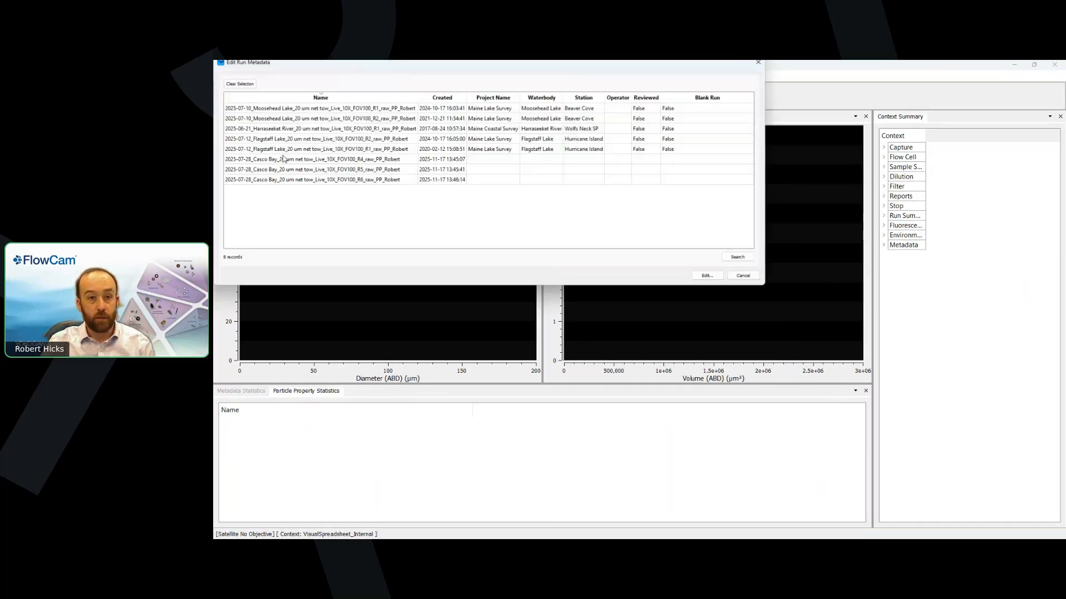
drag(370, 69, 504, 174)
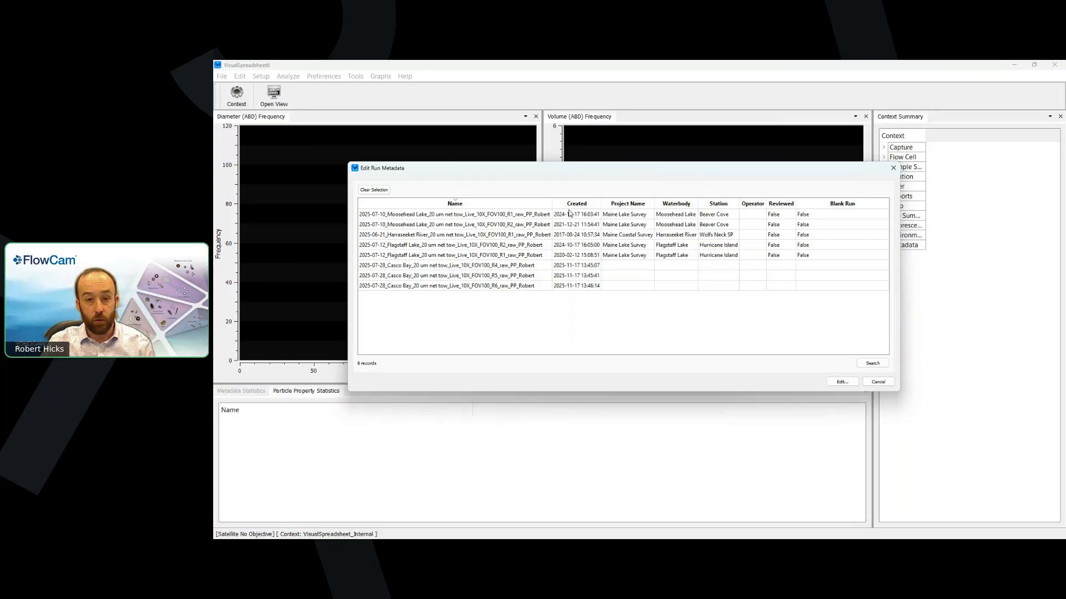
click(594, 204)
click(675, 204)
click(676, 205)
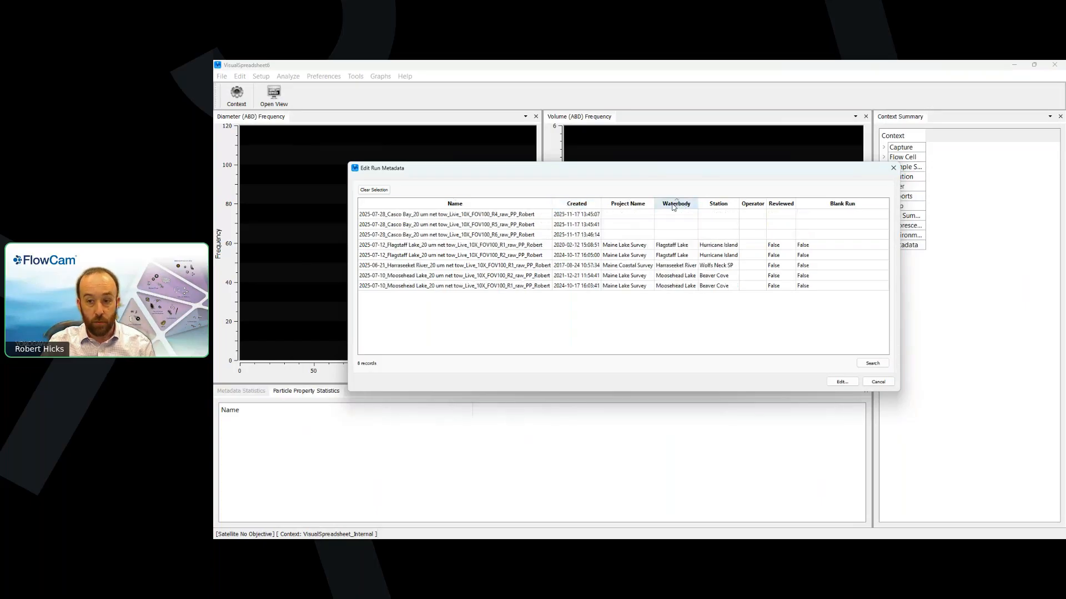
Step: Search the runs for project names containing "Lake" and clear the search text
click(872, 363)
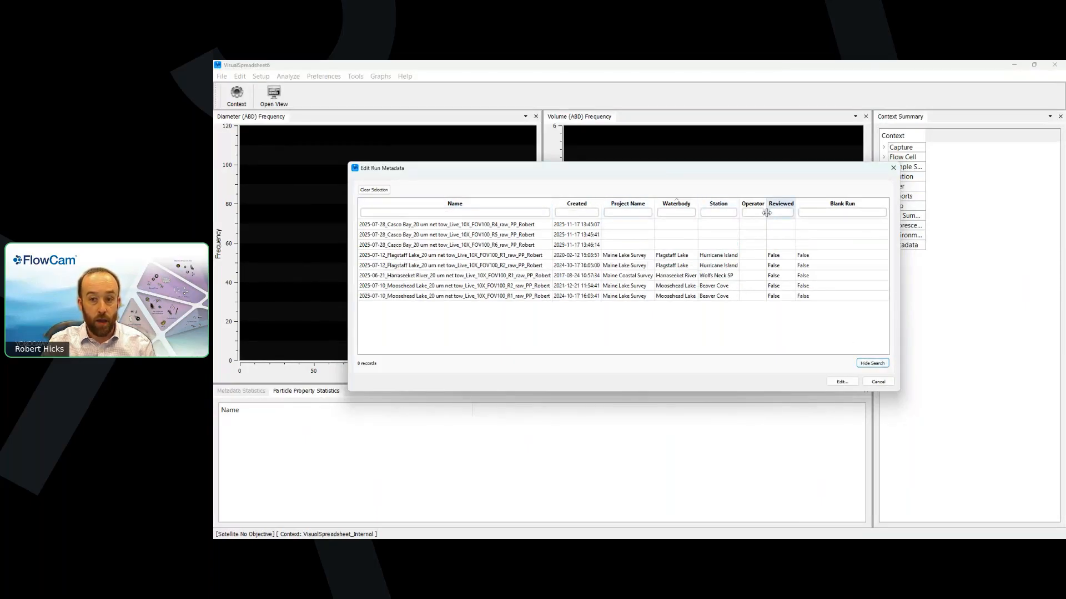
click(625, 212)
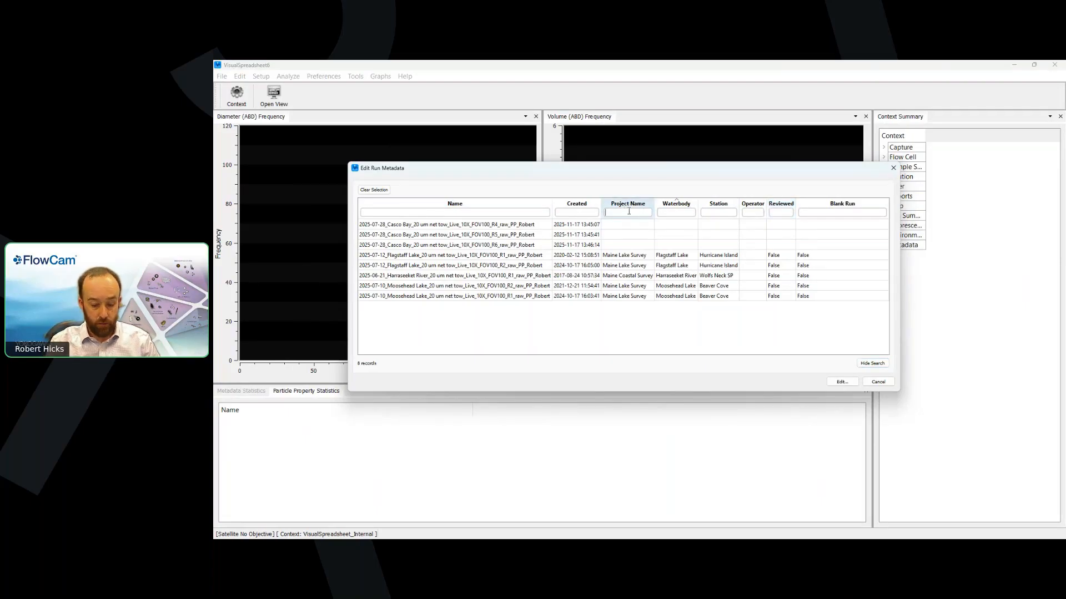
text(Lake)
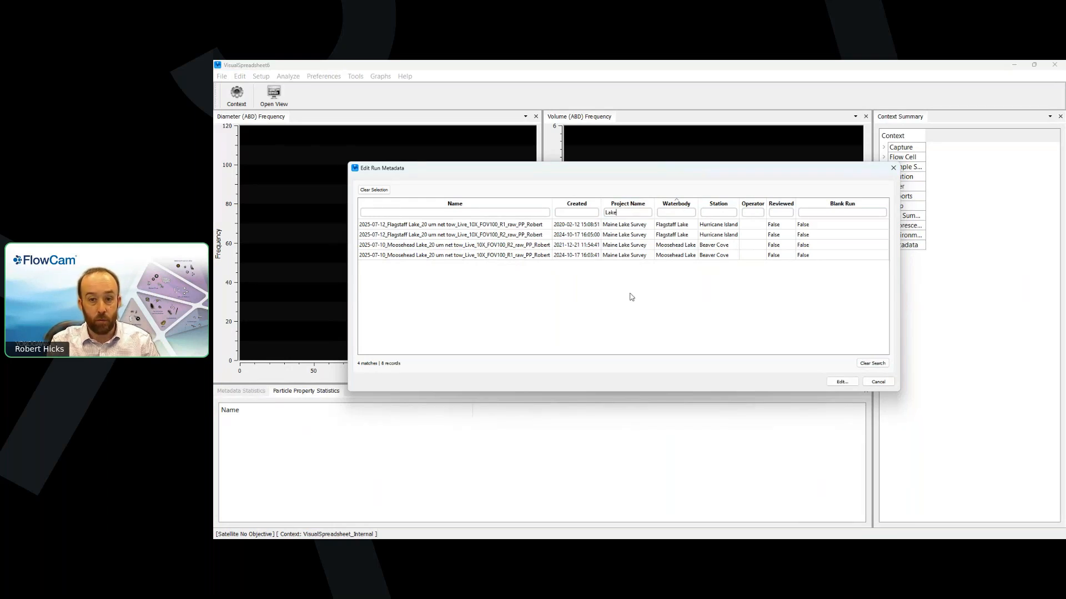
key(BackSpace)
key(BackSpace)
key(BackSpace)
key(BackSpace)
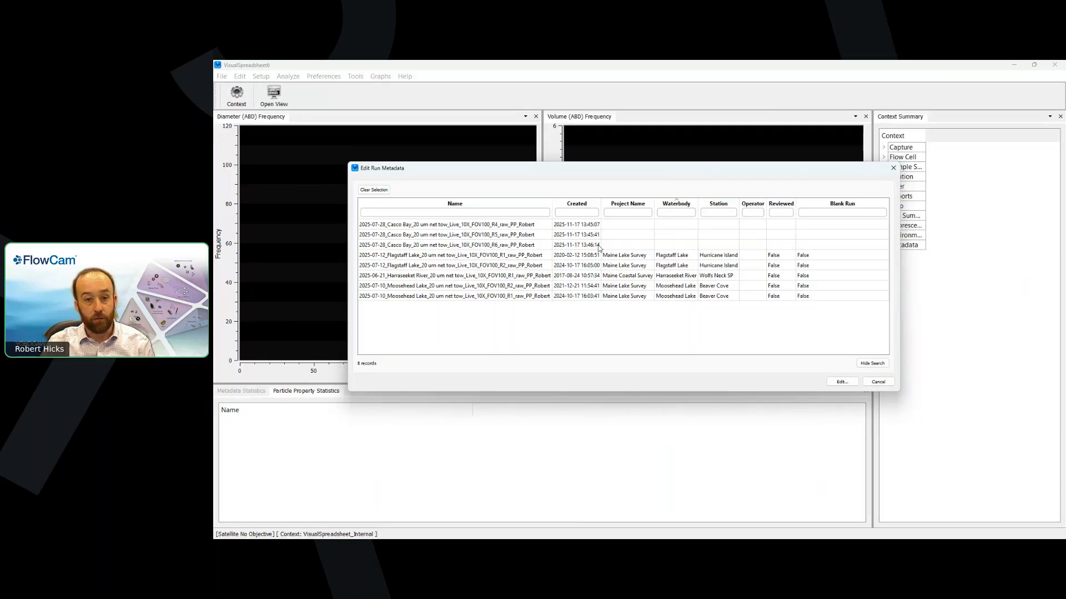
Step: Open the metadata of the R4 Casco Bay run for editing and set its Project Name to Baykeeper
click(415, 226)
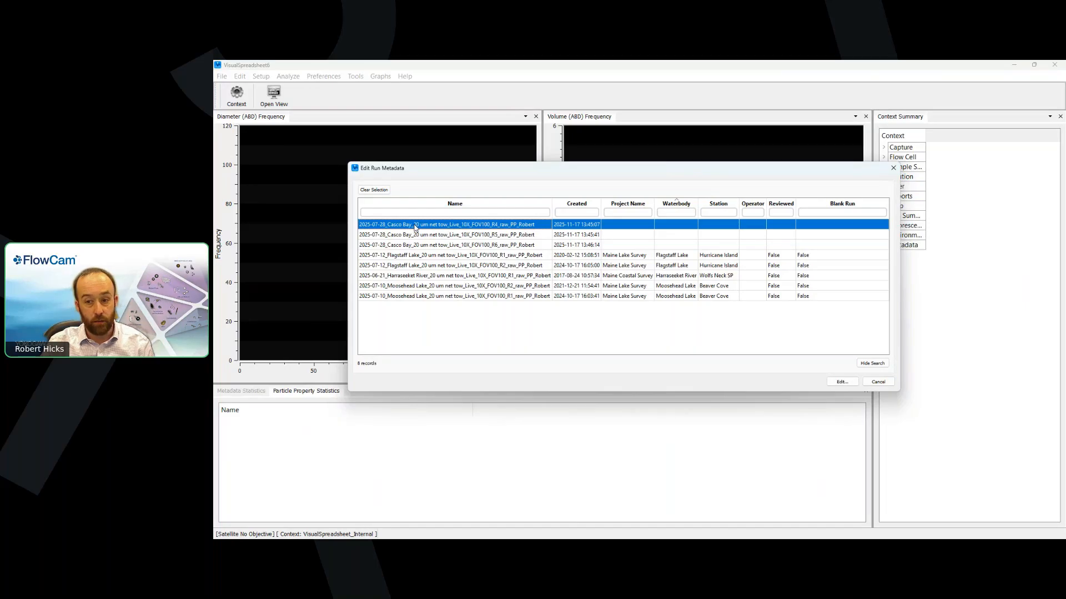
click(842, 382)
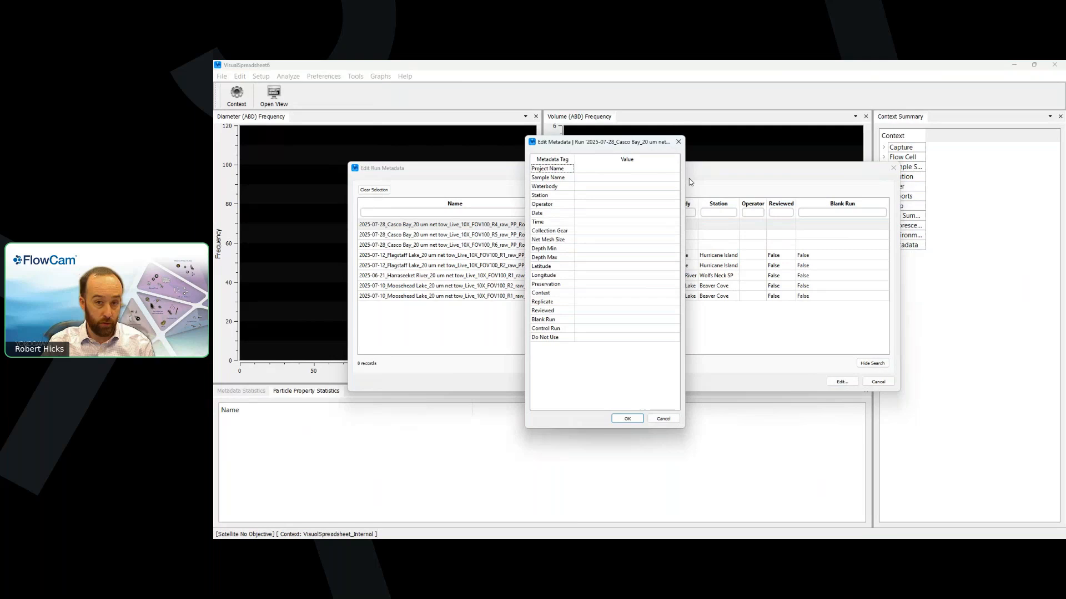
click(671, 168)
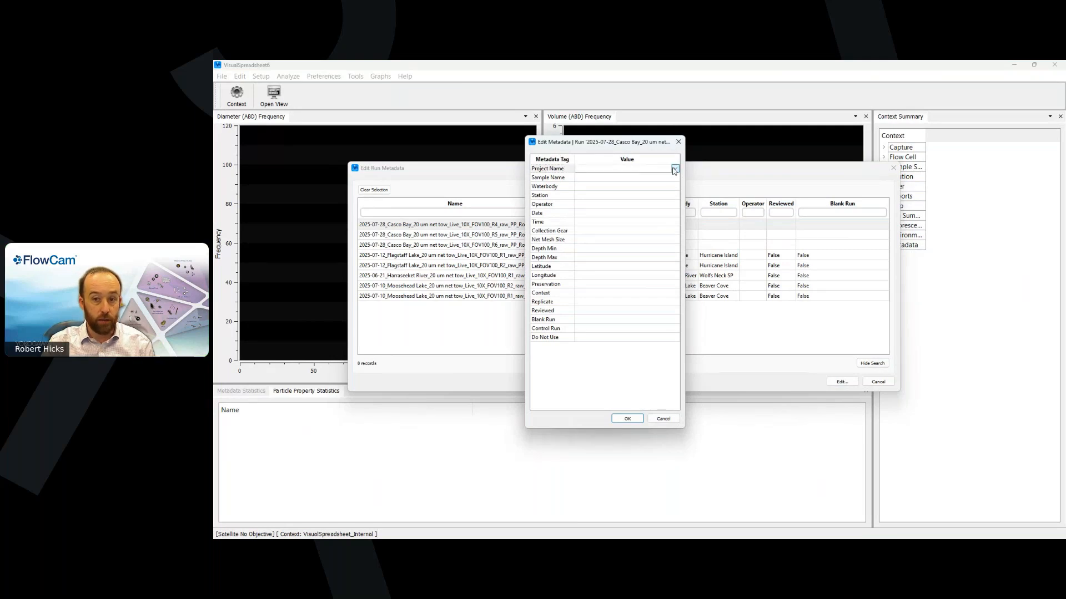
click(675, 169)
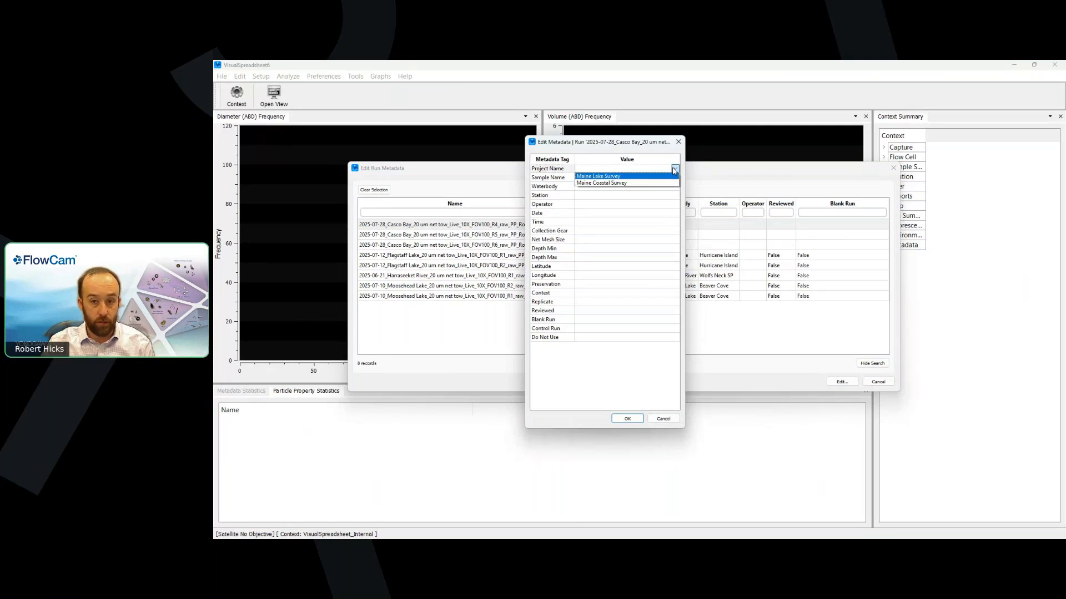
click(617, 168)
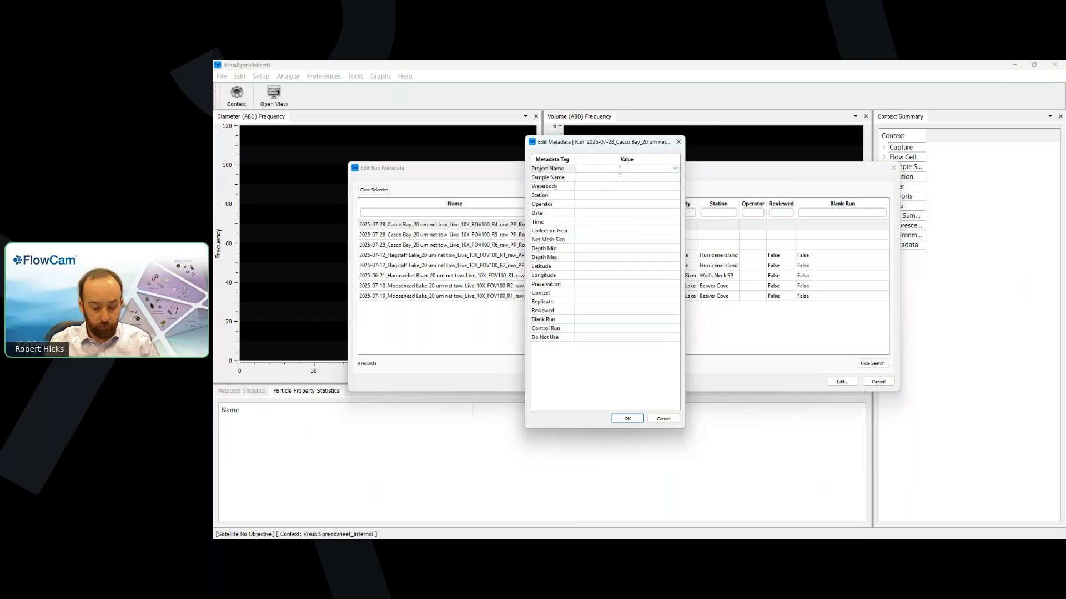
text(Baykeeper)
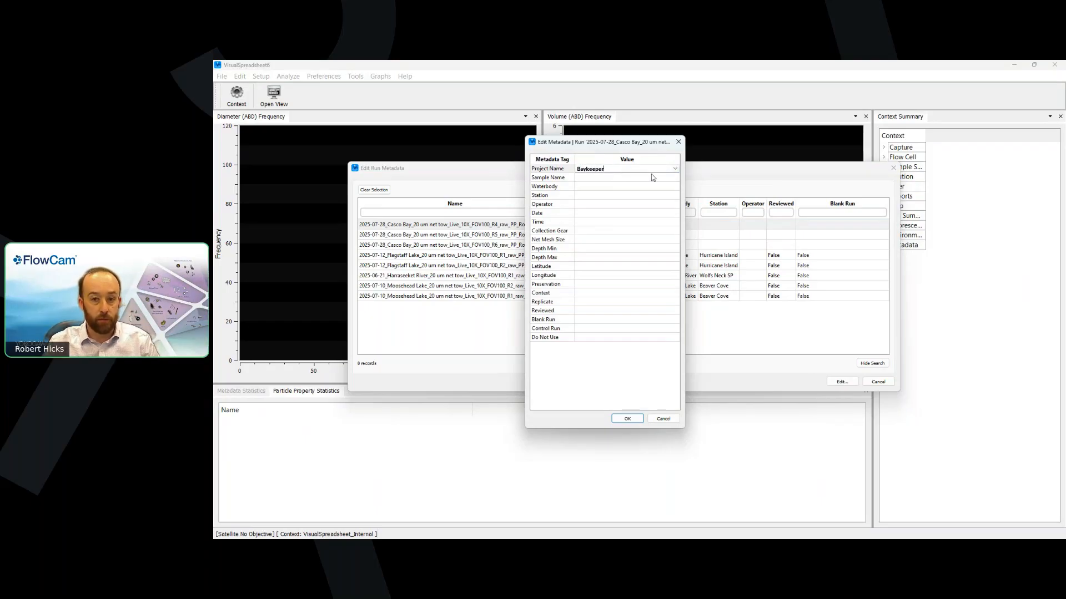
Step: Move the metadata editor aside to uncover the run names and set the Waterbody to Casco Bay
click(601, 178)
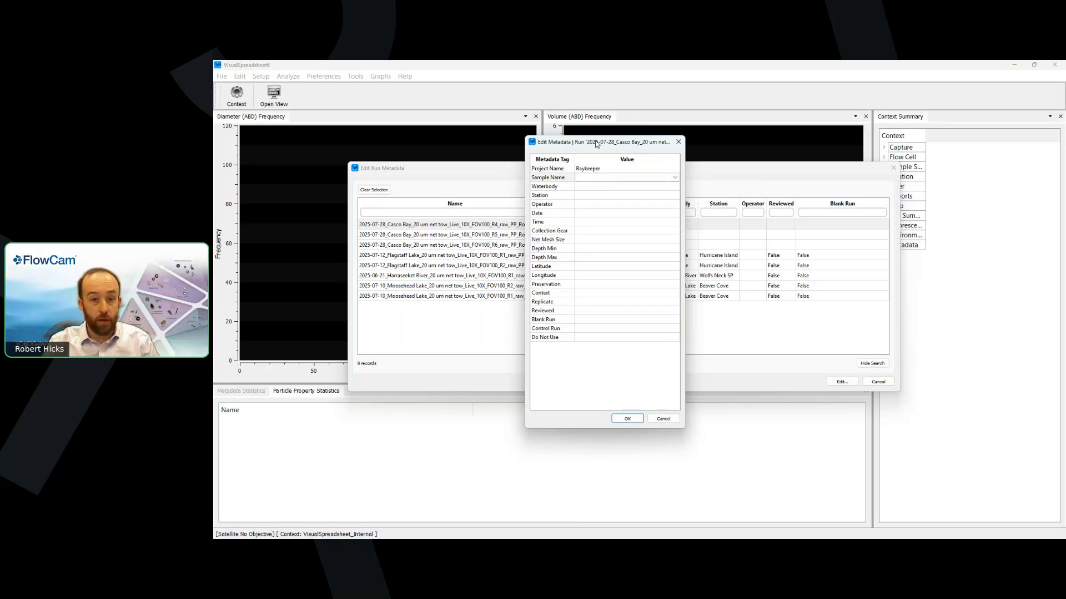
drag(596, 144, 690, 163)
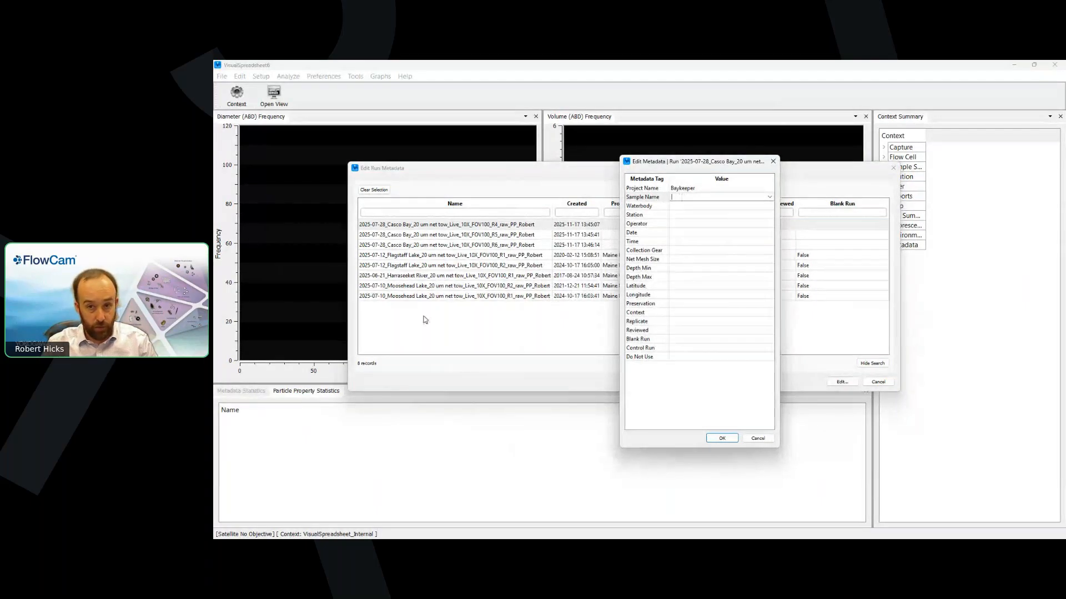
click(692, 206)
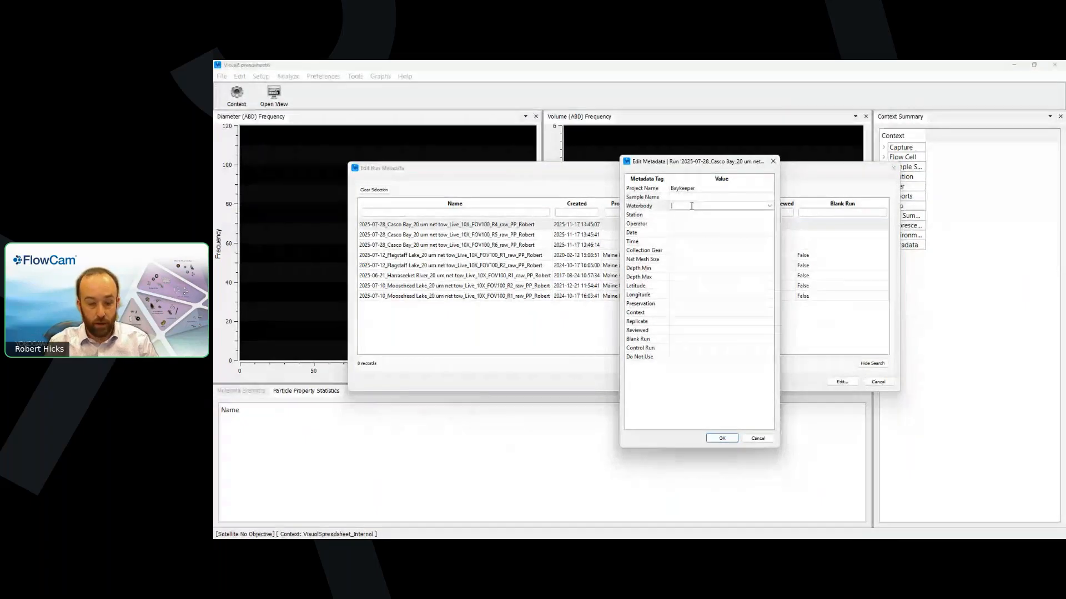
text(Casco Bay)
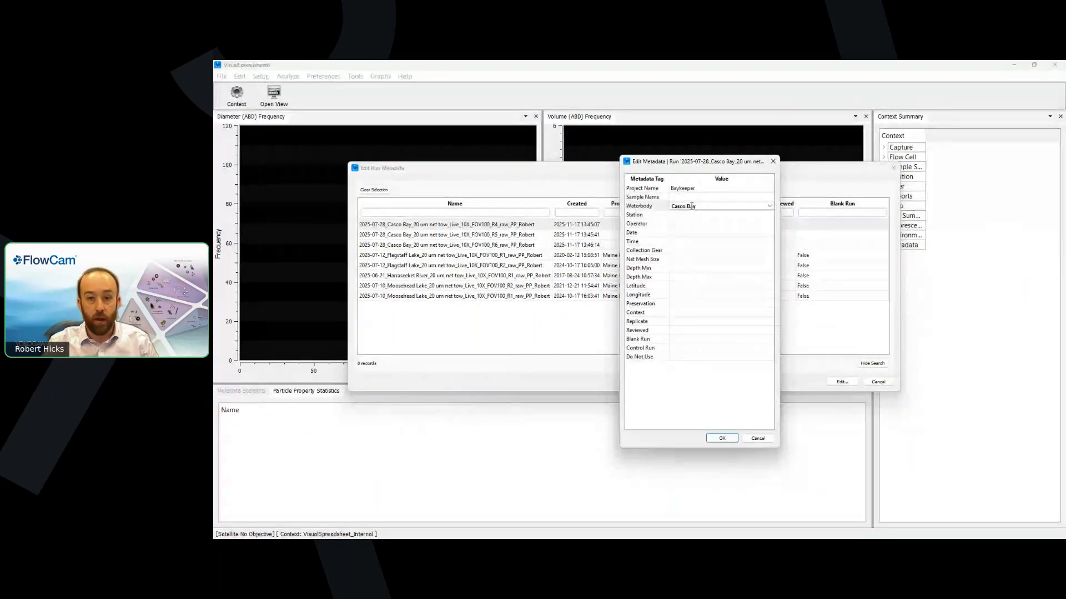
key(Return)
Step: Enter the operator's initials, set the Date to 2025-06-21 and choose 20 um as the Net Mesh Size
click(692, 222)
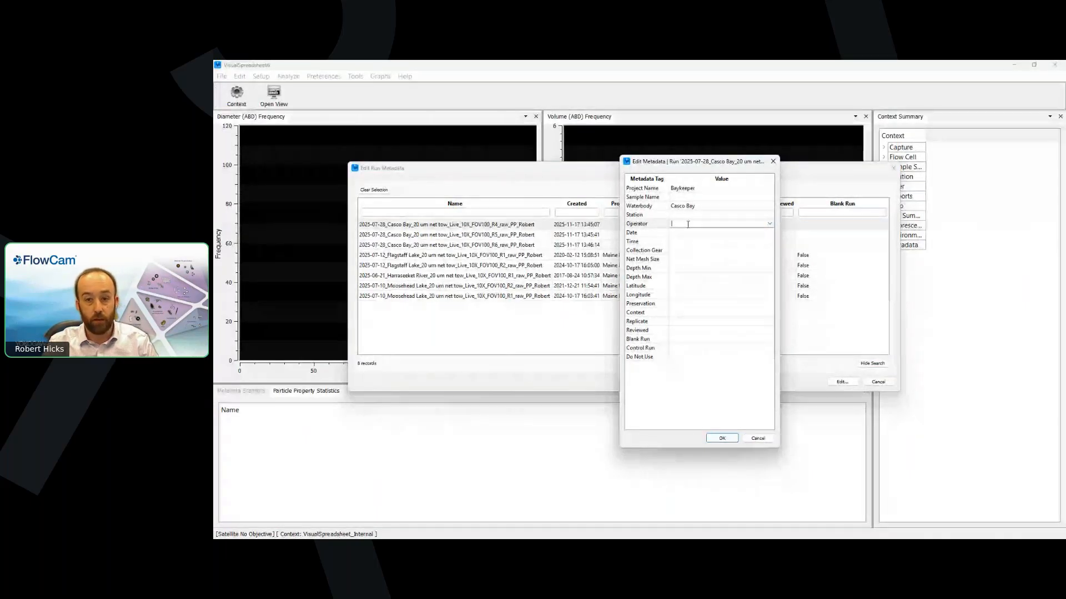
text(RH)
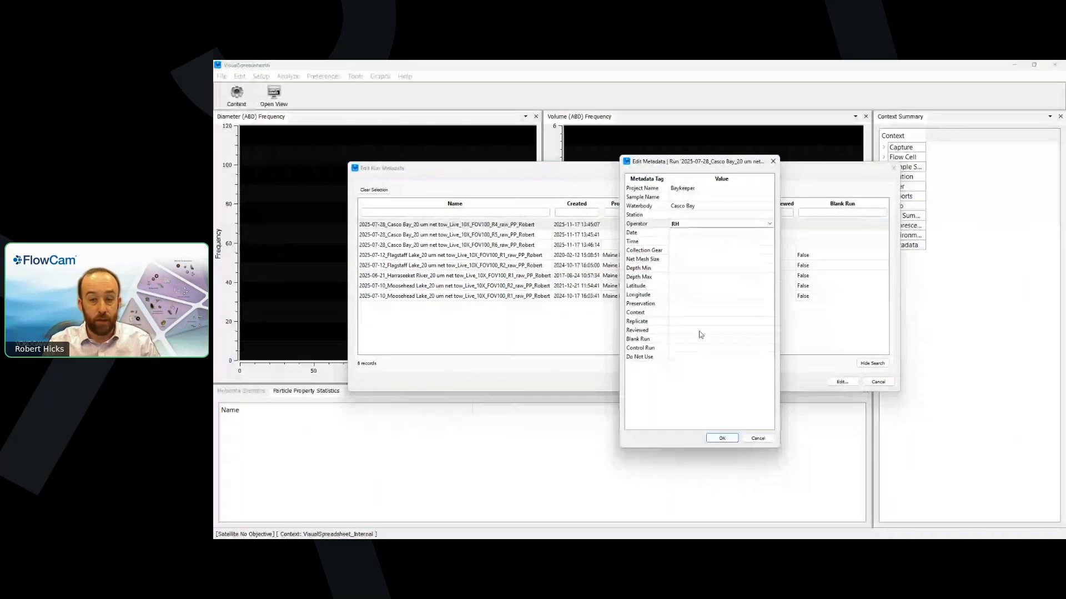
key(Tab)
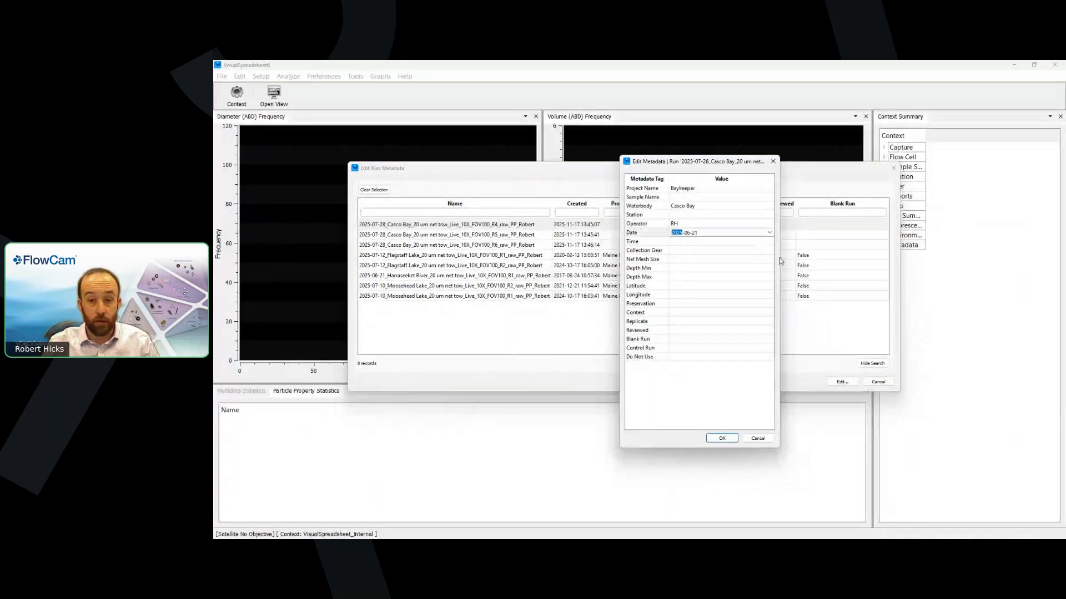
click(700, 233)
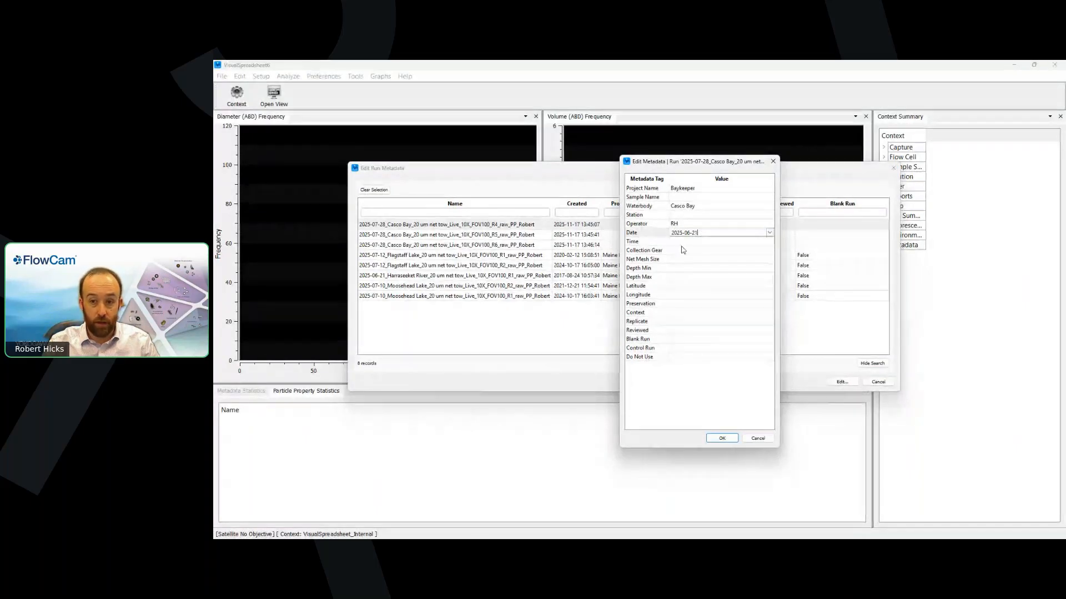
click(668, 256)
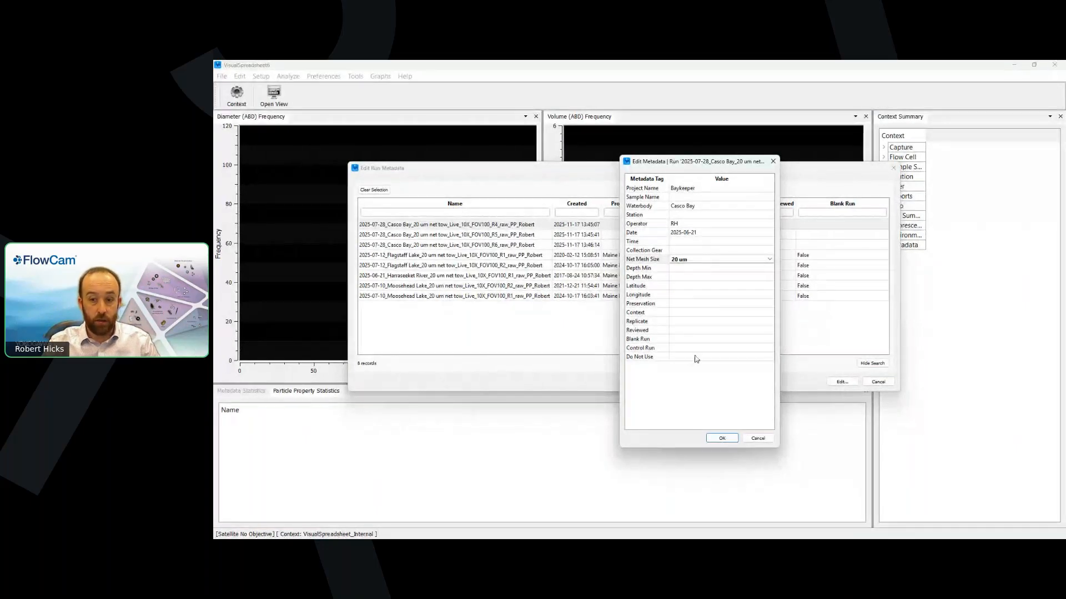
Step: Save the Casco Bay run's metadata and close the run metadata list
click(721, 438)
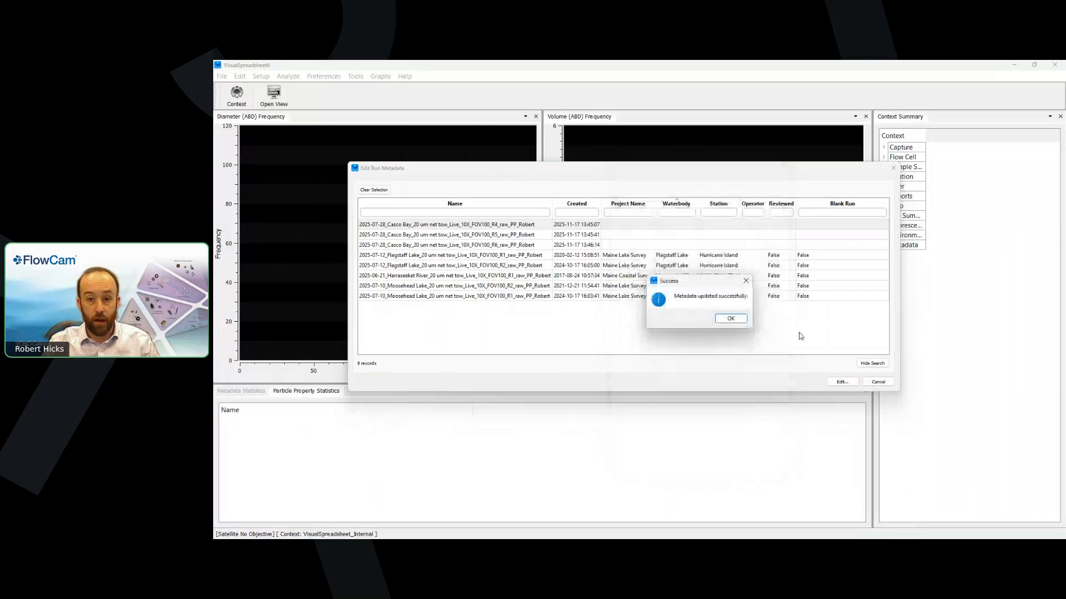
key(Return)
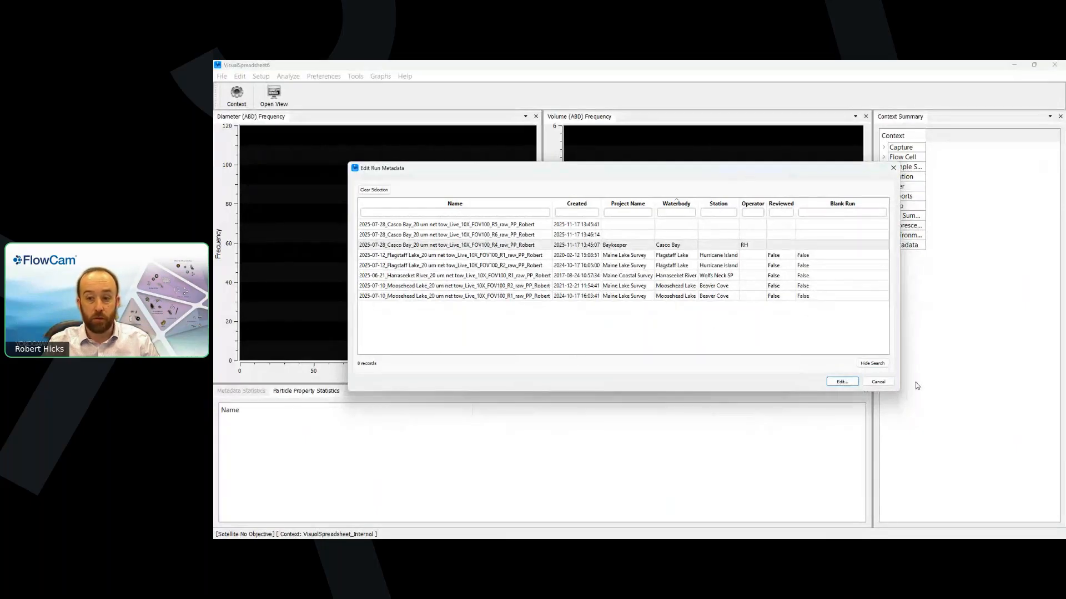
click(893, 169)
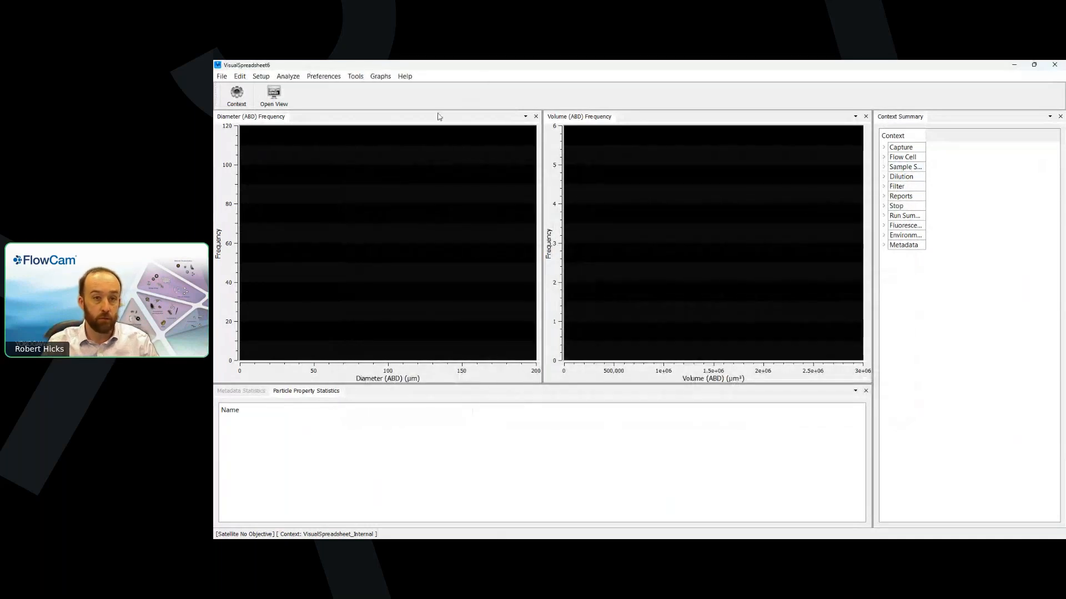
Step: Open the raw image file rawfile_000000 for processing and examine the run's metadata tags and their default values
click(291, 81)
click(302, 90)
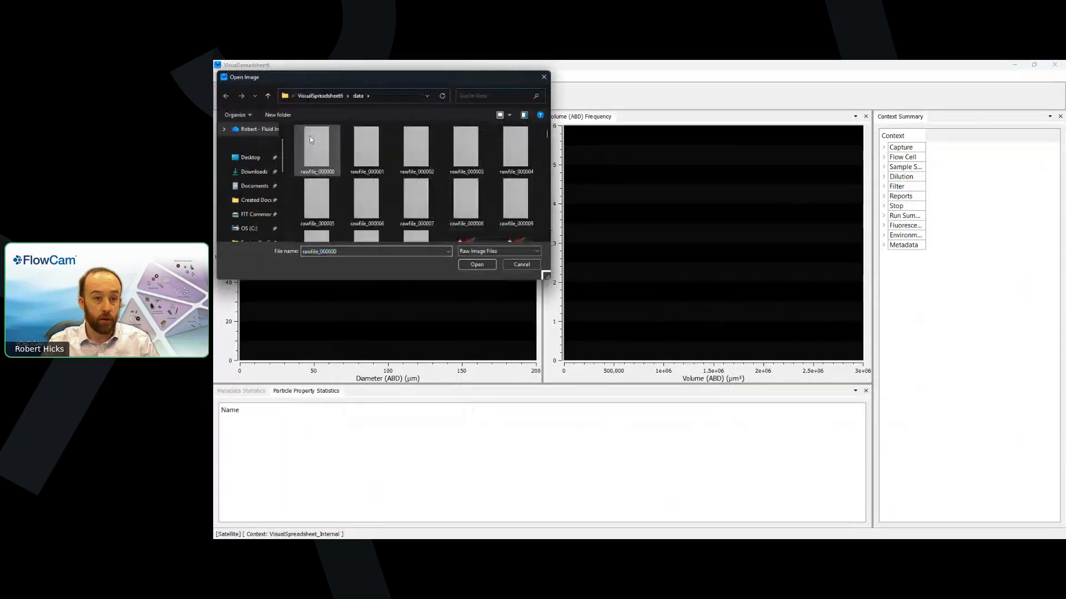
double_click(317, 149)
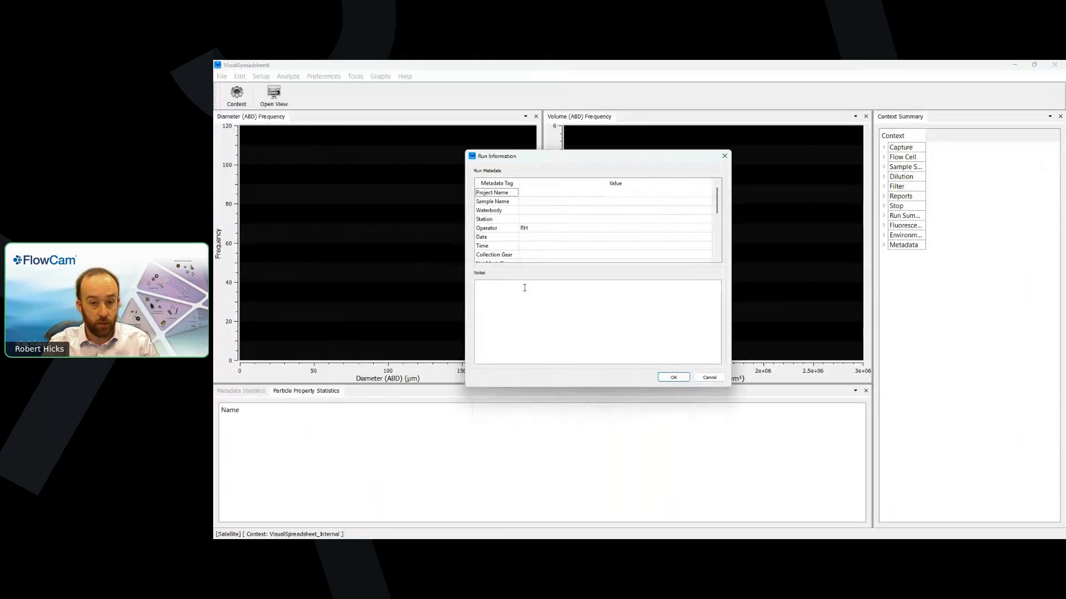
scroll(563, 204, down, 2)
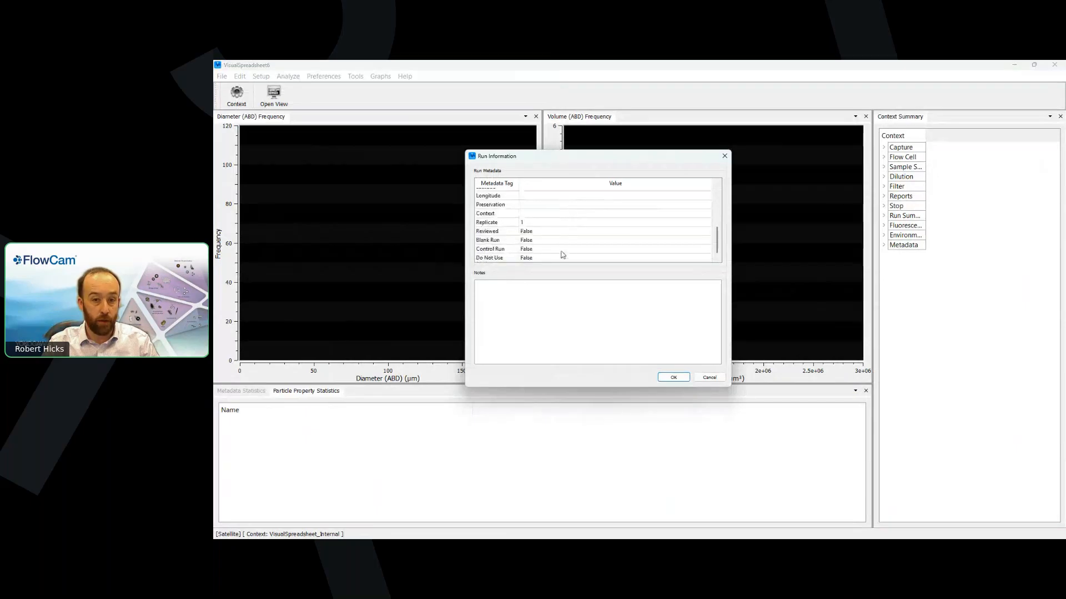
scroll(571, 238, down, 2)
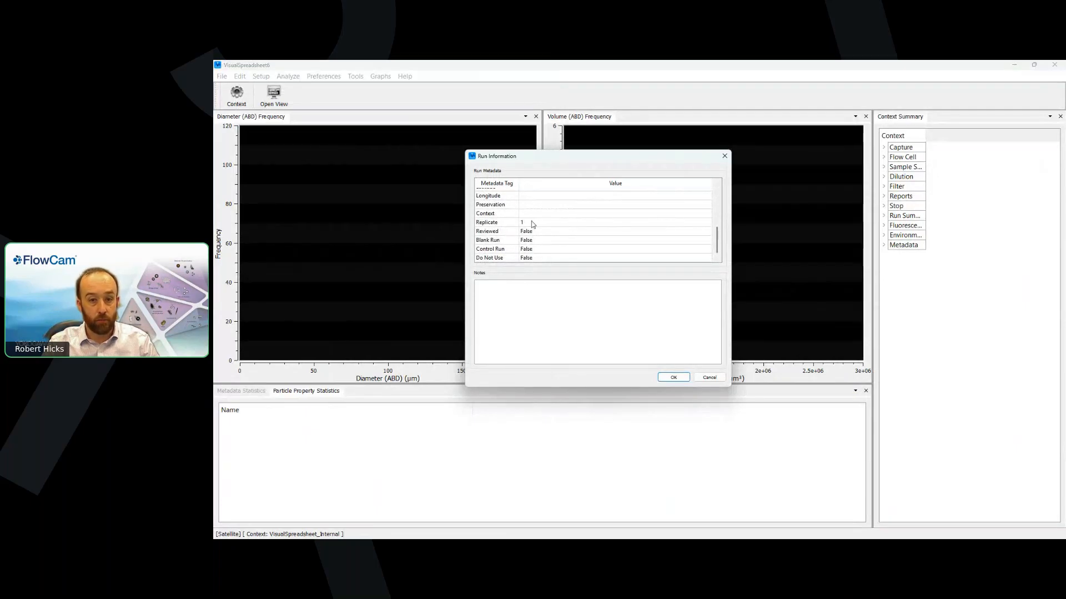
scroll(575, 224, up, 5)
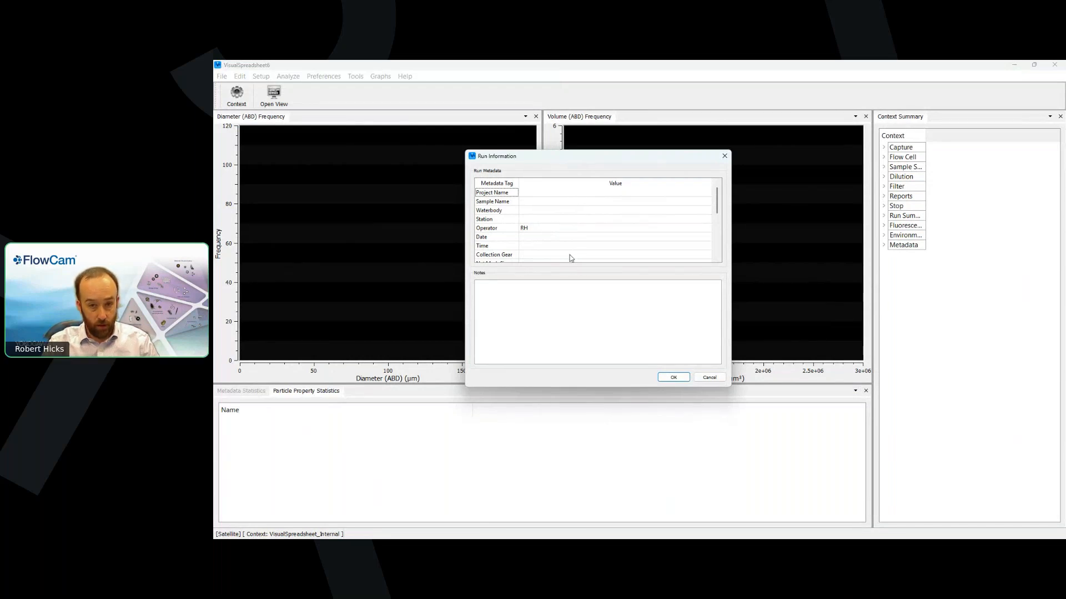
click(541, 193)
click(707, 193)
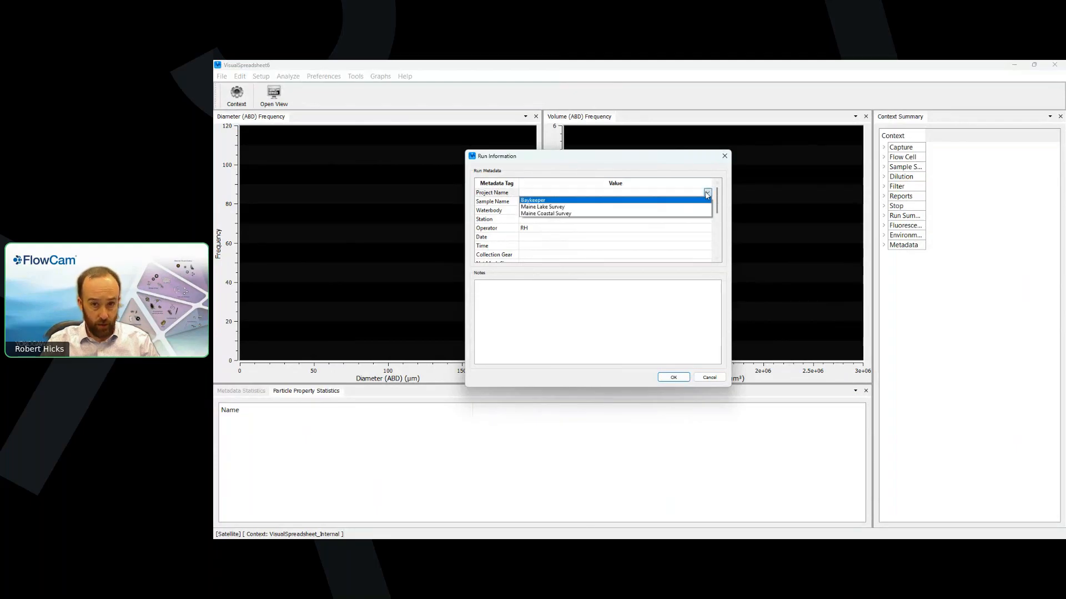
click(588, 206)
click(575, 203)
click(708, 201)
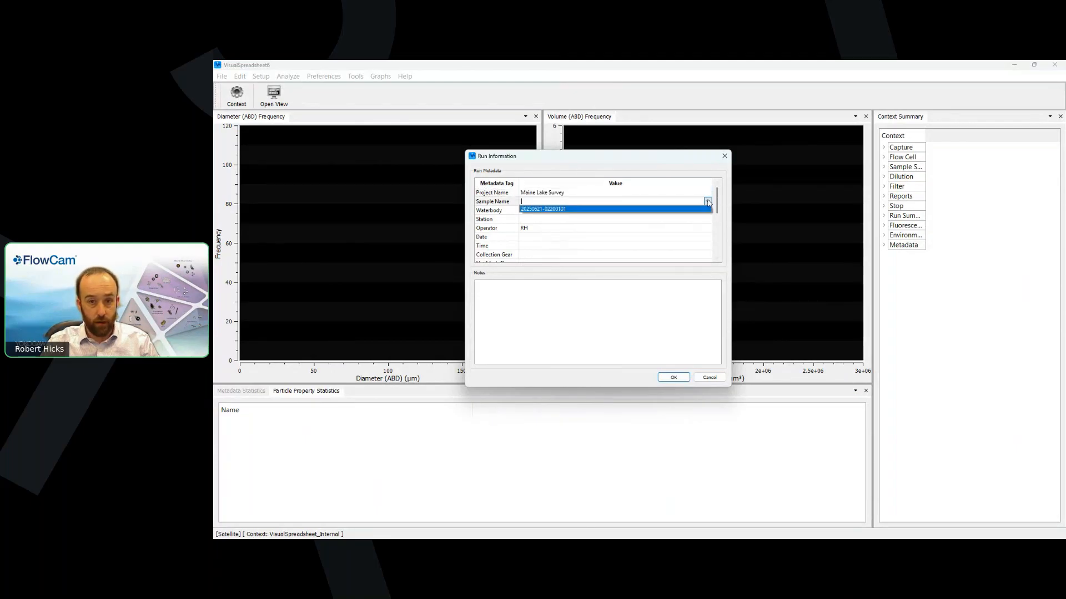
click(565, 209)
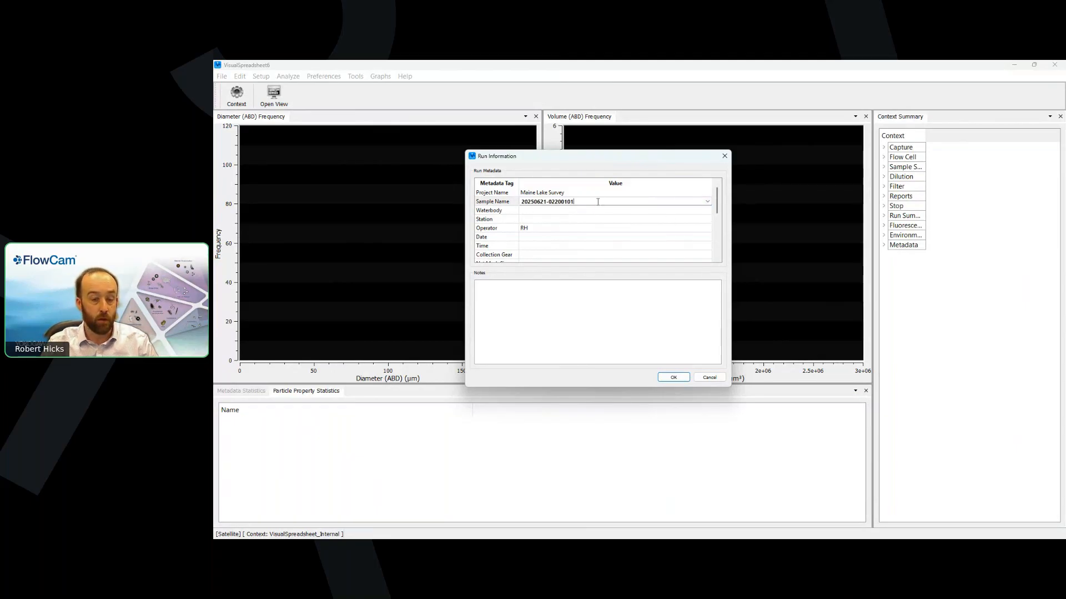
Step: Set the Waterbody to Flagstaff Lake and the Station to Hurricane Island, accept the run information and dismiss the run name prompt
click(585, 213)
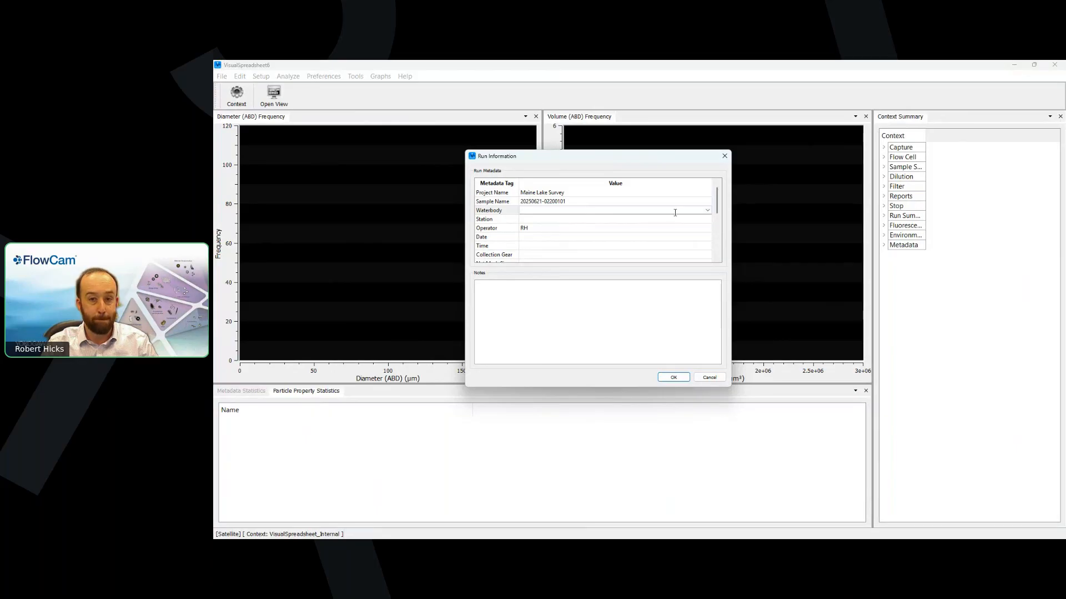
click(706, 212)
click(613, 232)
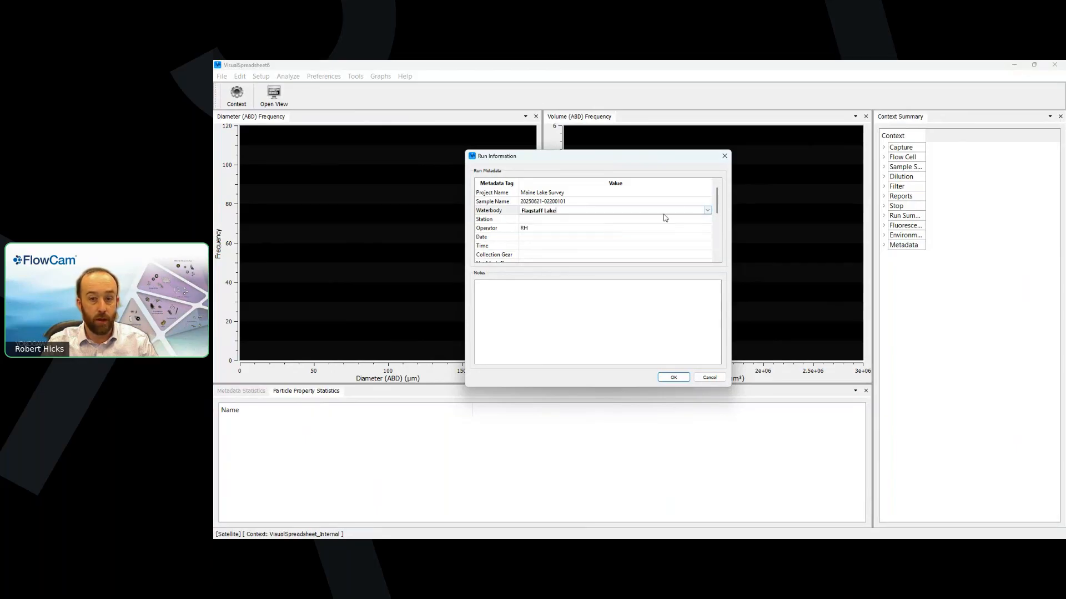
click(708, 219)
click(707, 219)
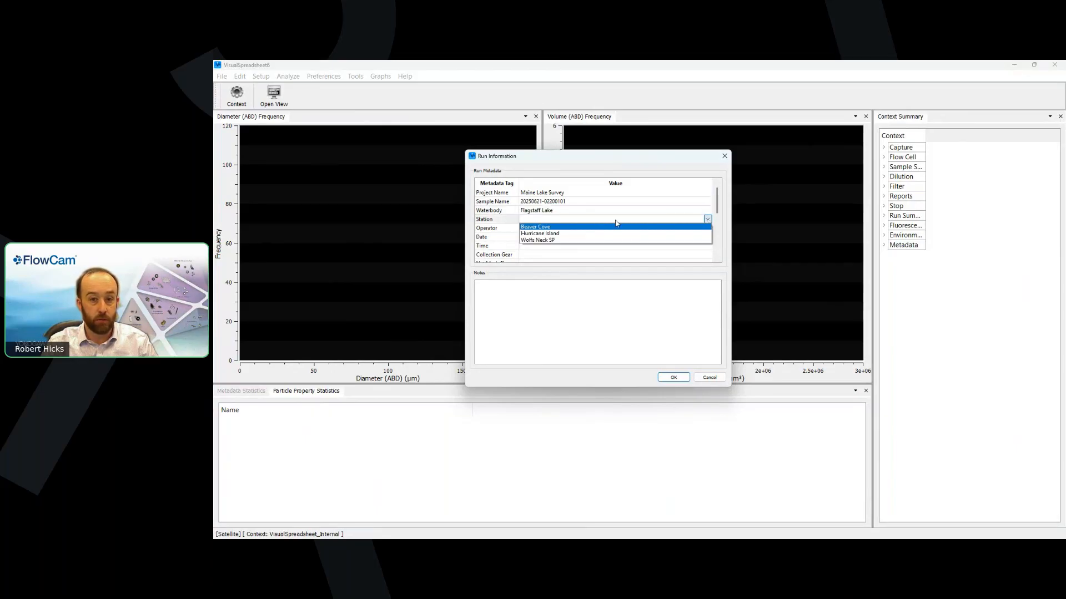
click(574, 235)
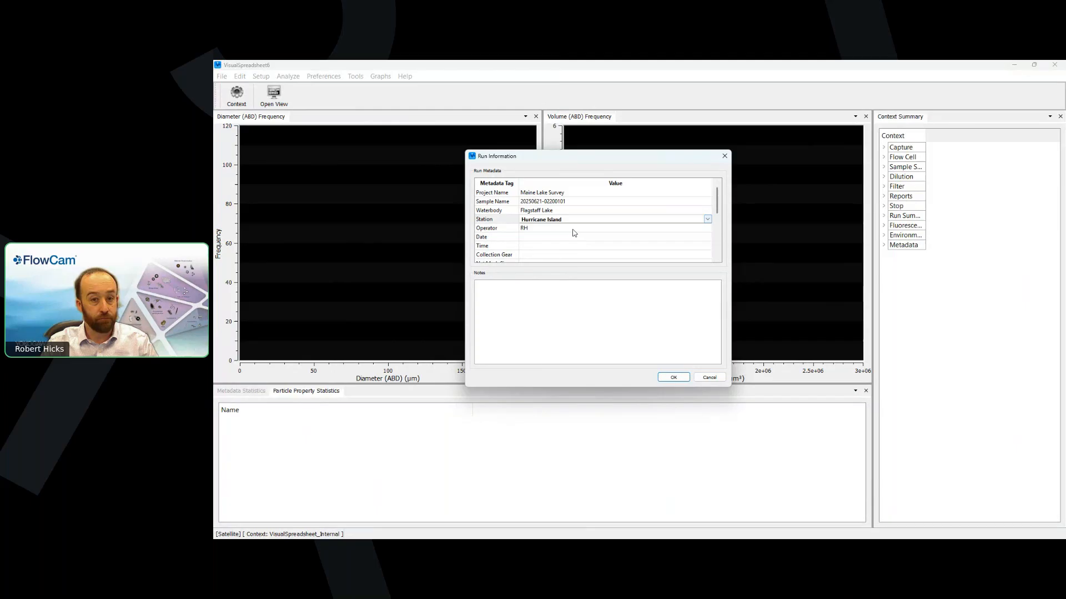
click(671, 377)
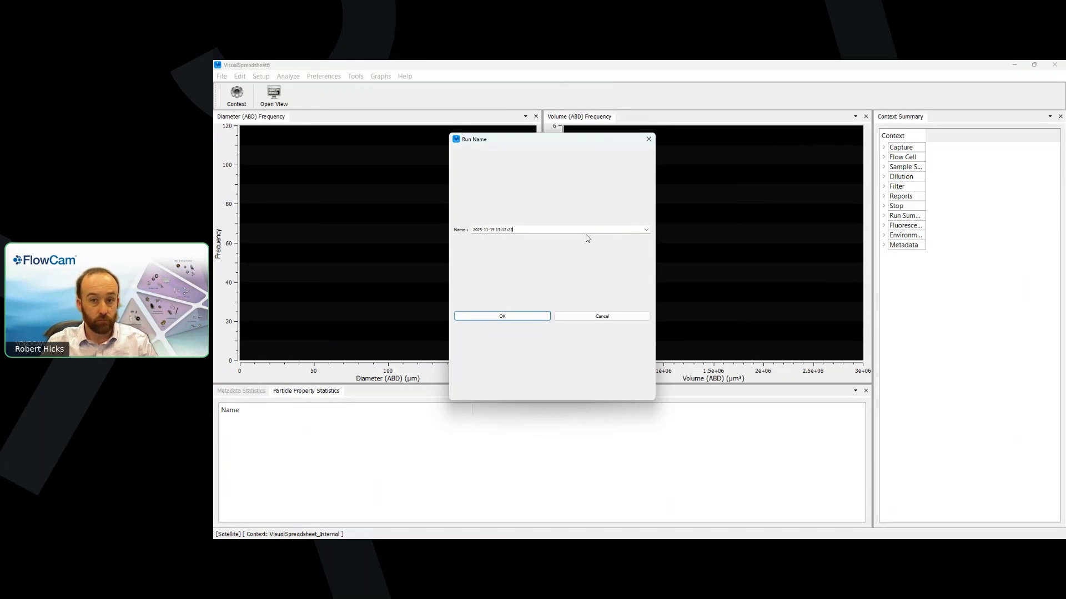
key(Return)
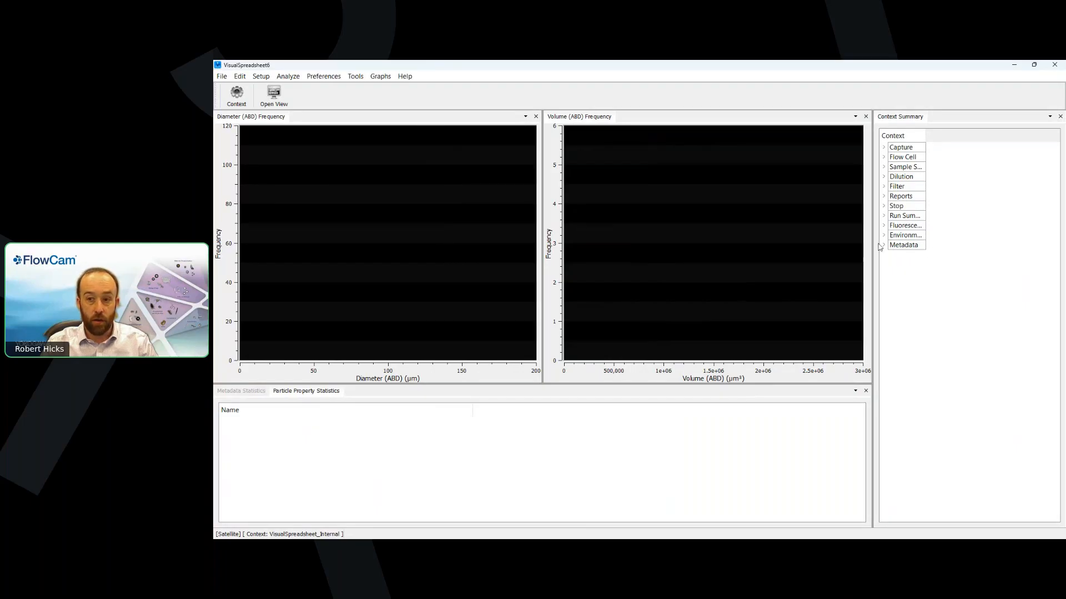
Step: Expand the Metadata section of the context summary and list the available runs in the data selection dialog
double_click(913, 246)
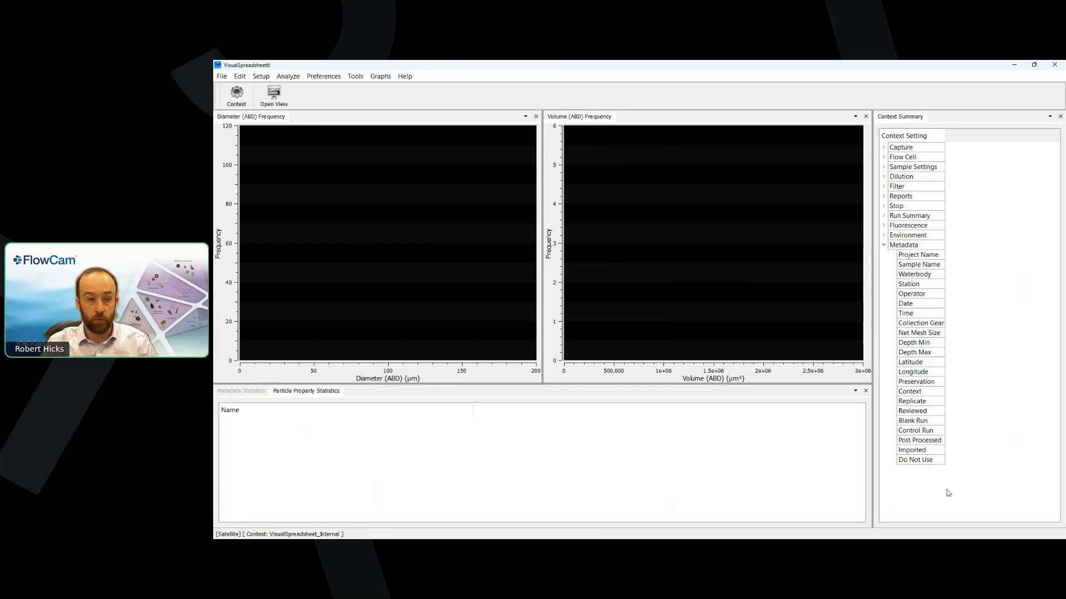
click(222, 77)
click(225, 89)
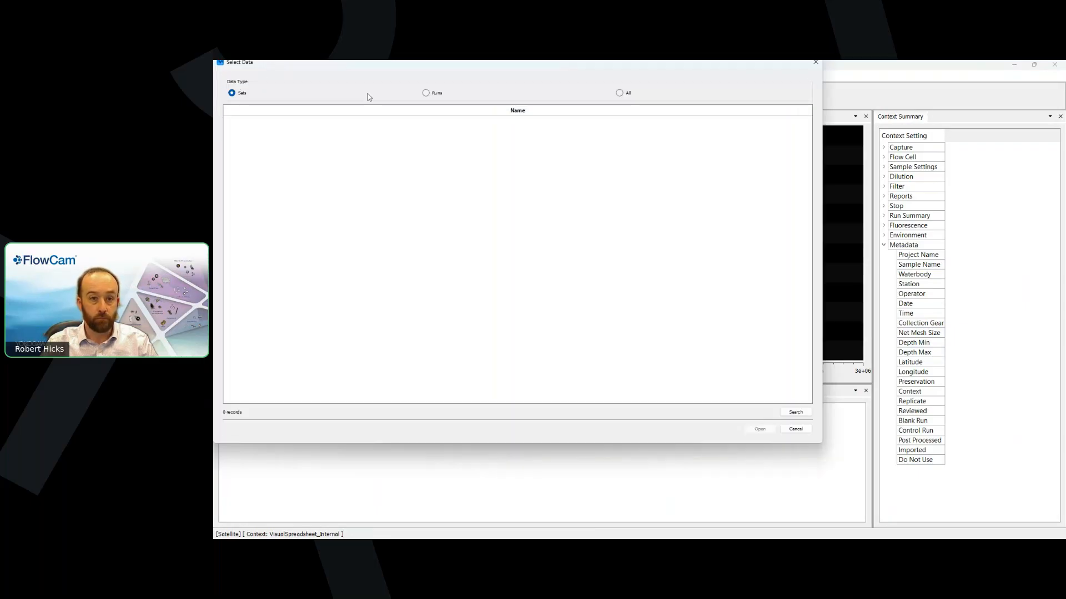
click(426, 93)
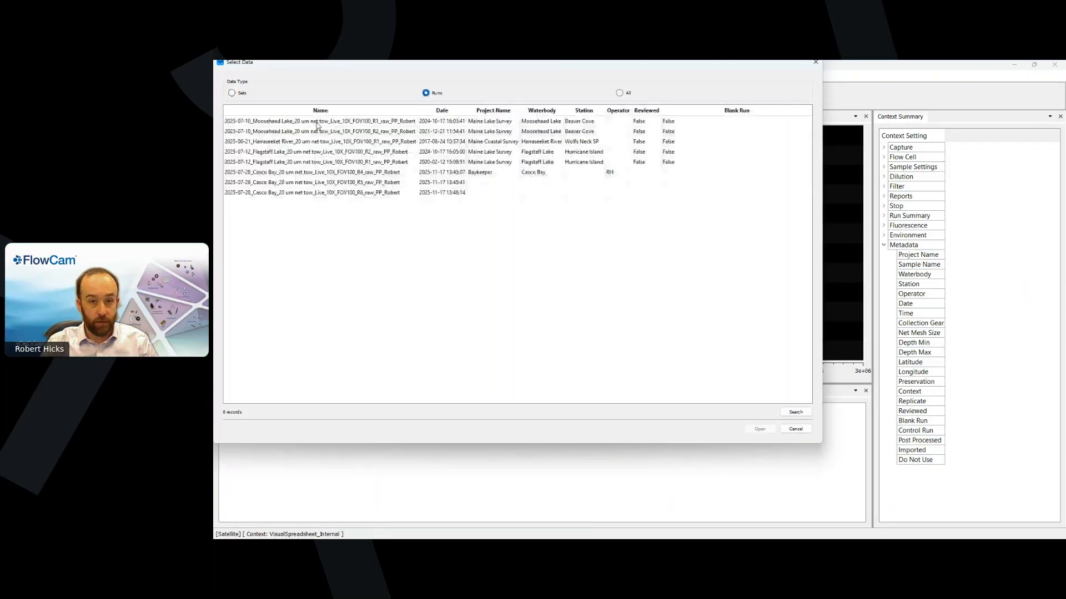
Step: Sort the runs by Project Name and open the Casco Bay R4 run of the Baykeeper project
click(491, 113)
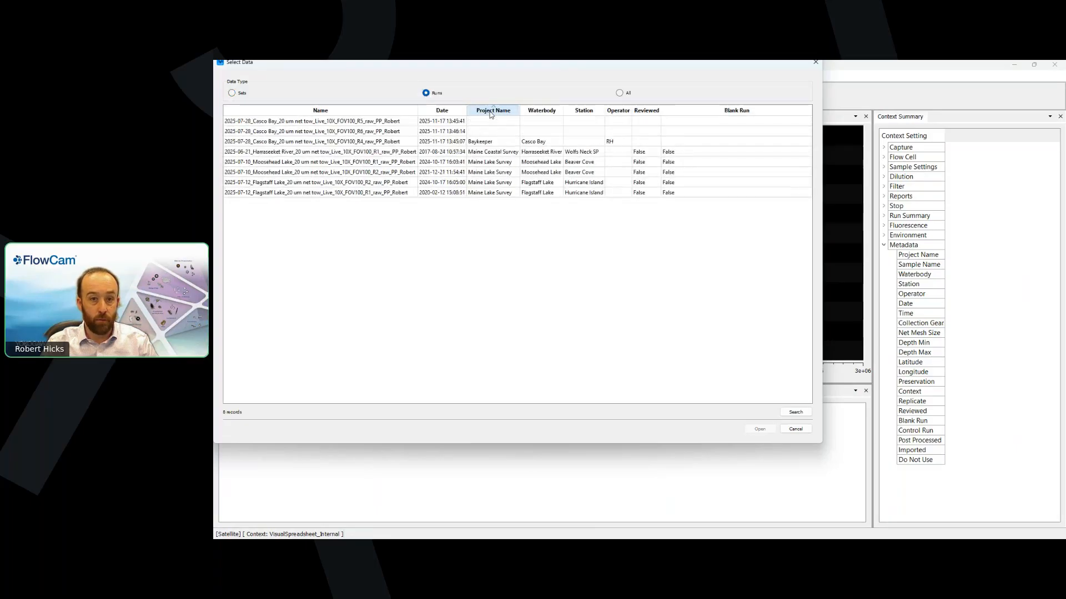
click(480, 146)
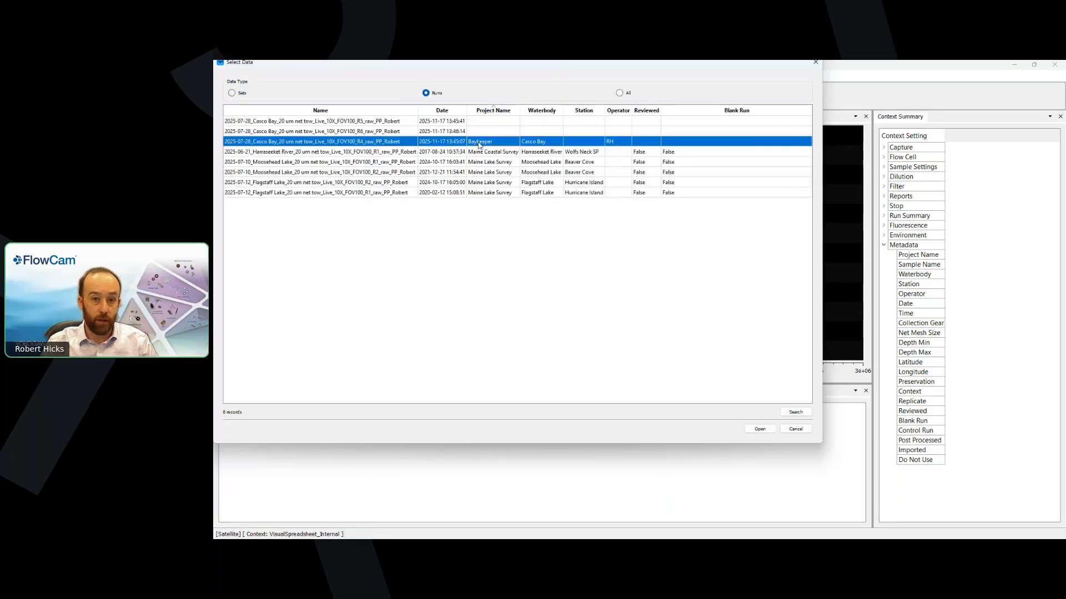
click(759, 429)
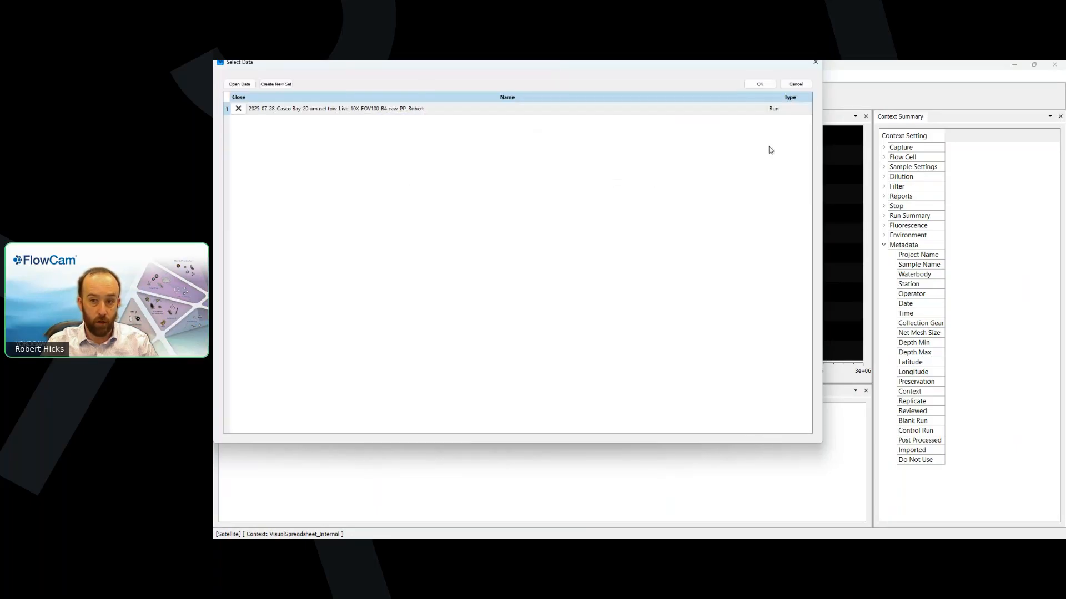
key(Return)
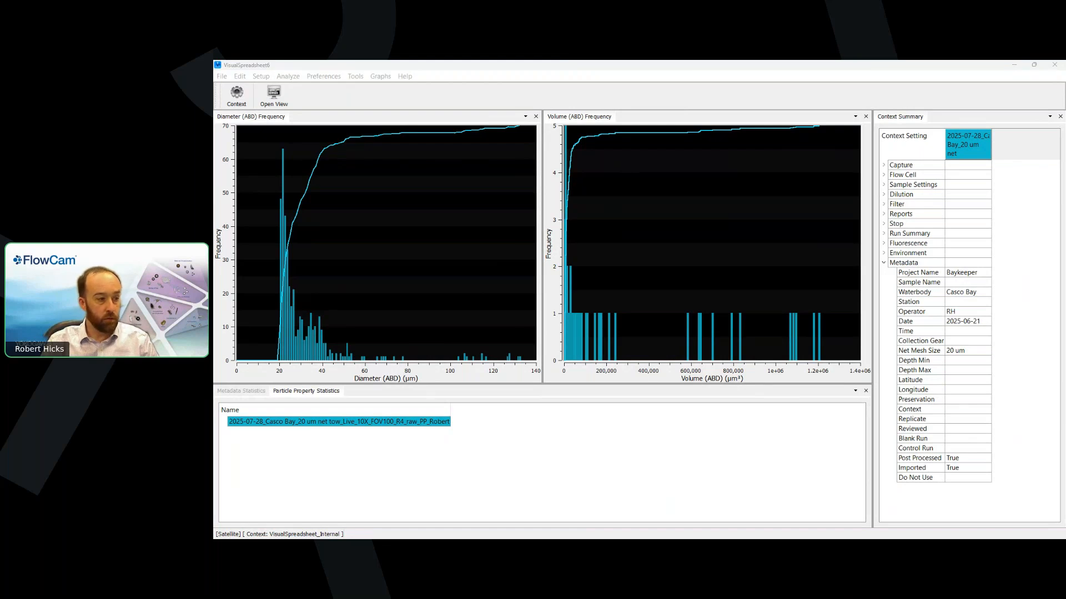
key(alt+Tab)
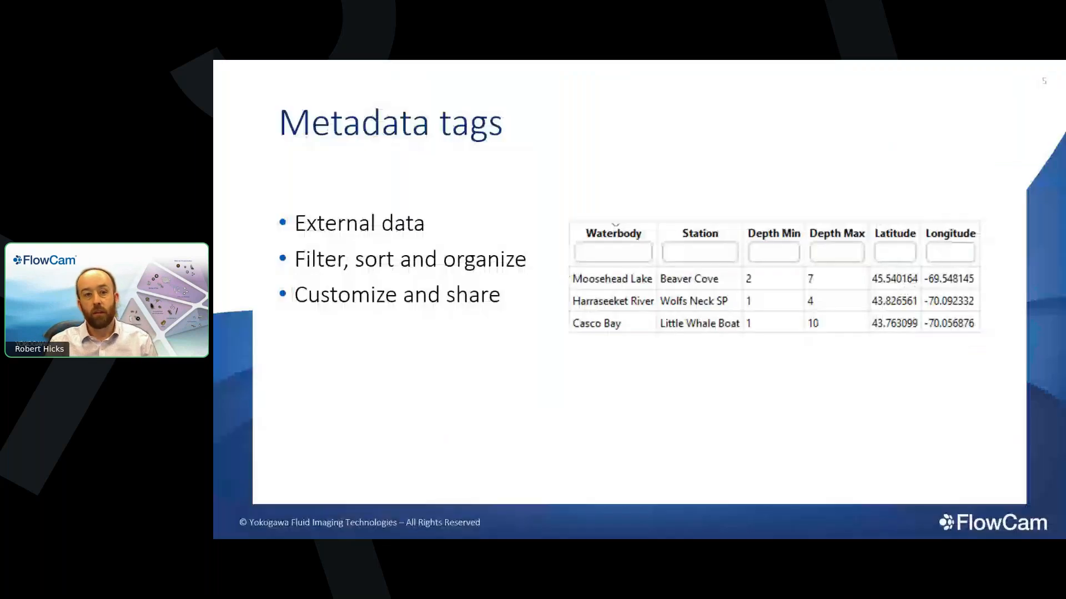
key(Right)
key(Right)
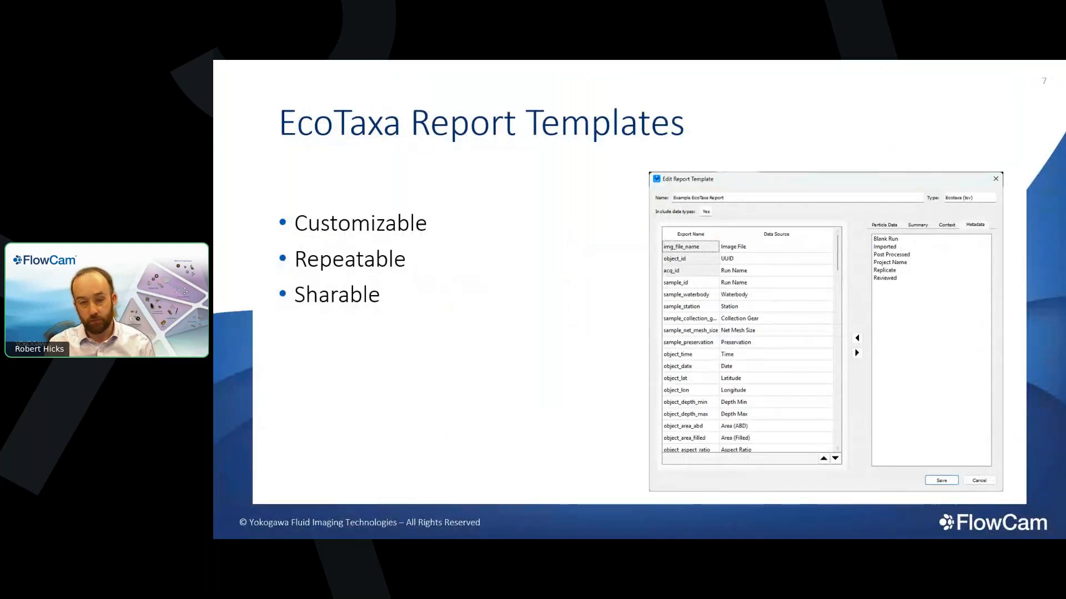
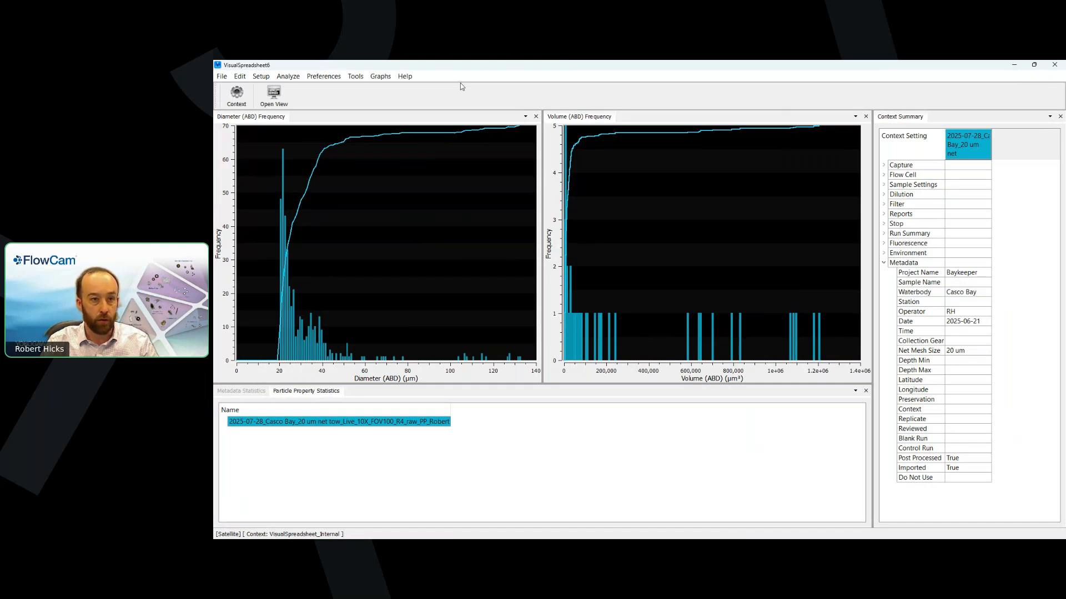
click(358, 78)
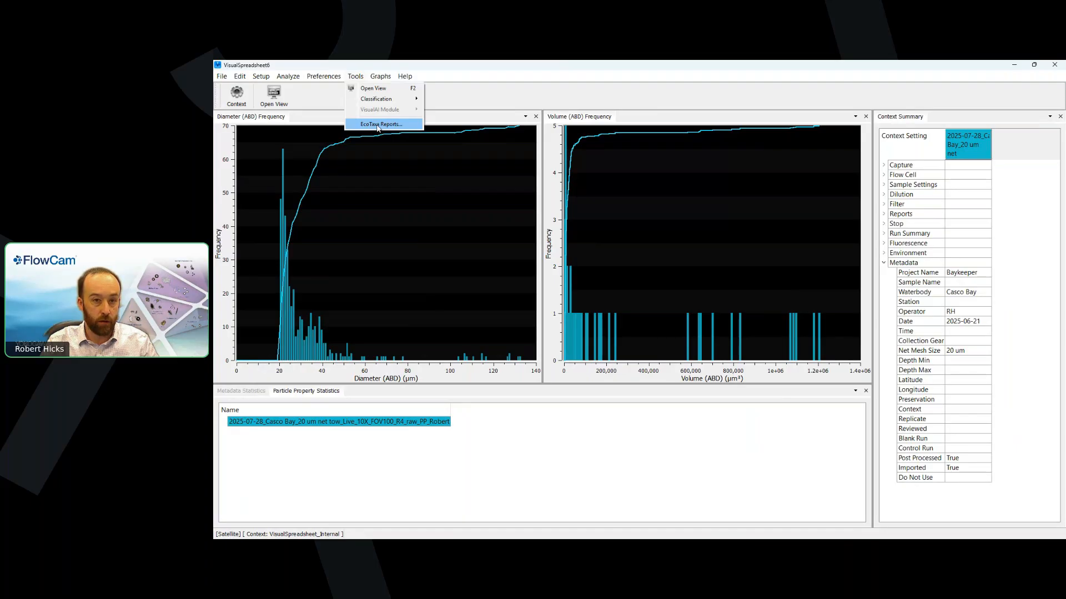
click(473, 96)
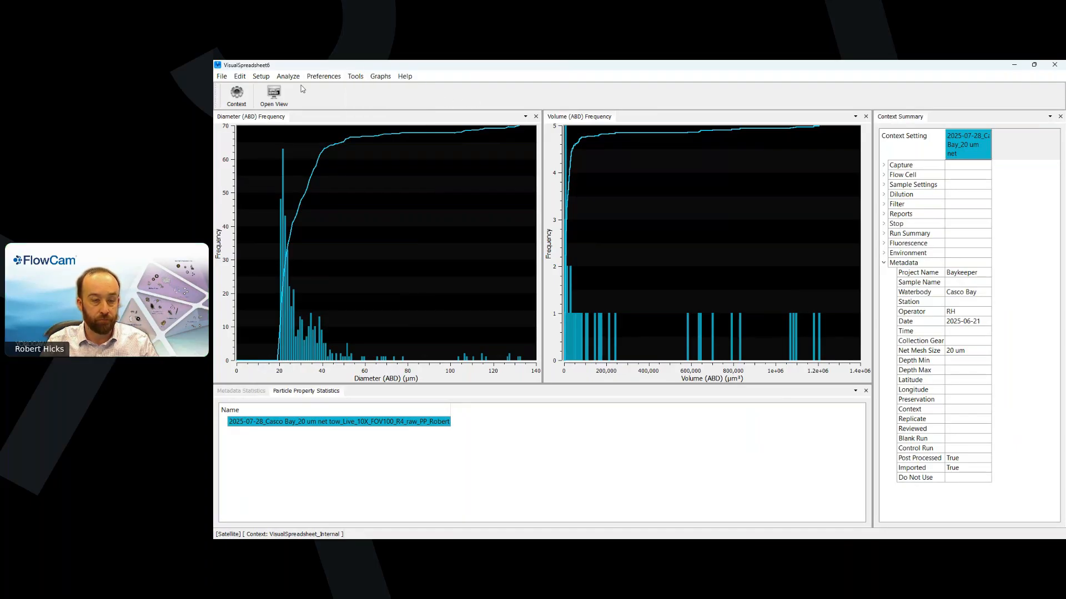
Step: Start an EcoTaxa export, look through the exportable data types, and choose runs with the Example EcoTaxa Report template
click(222, 76)
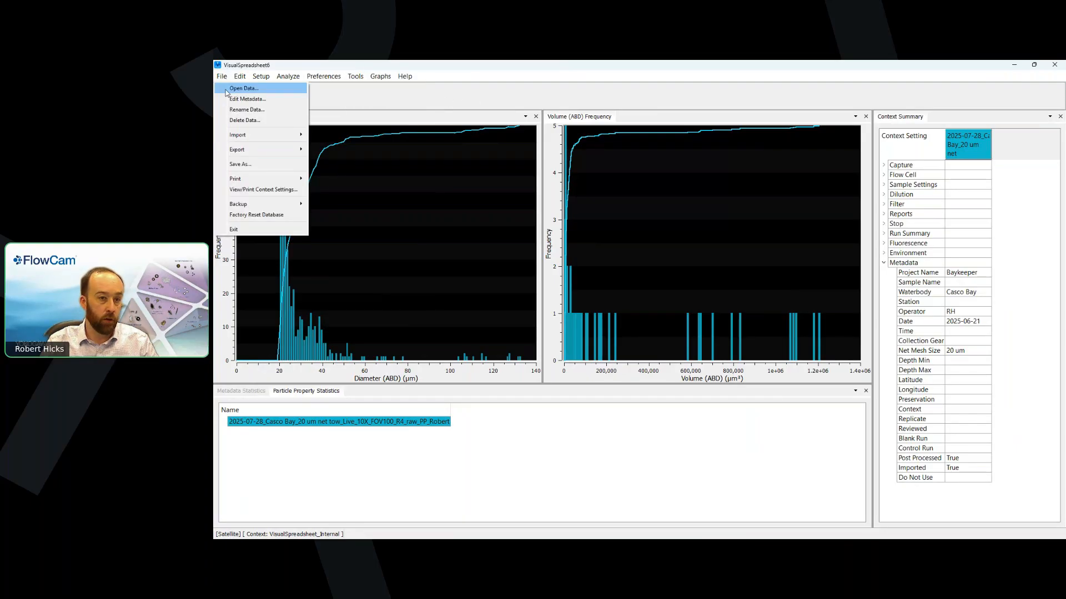
mouse_move(261, 153)
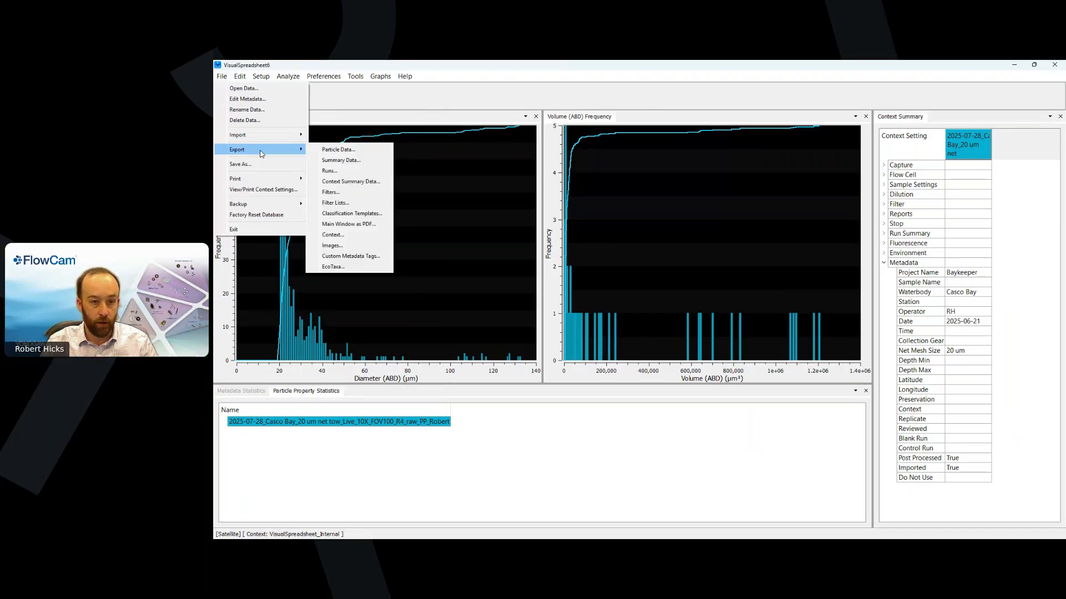
click(352, 267)
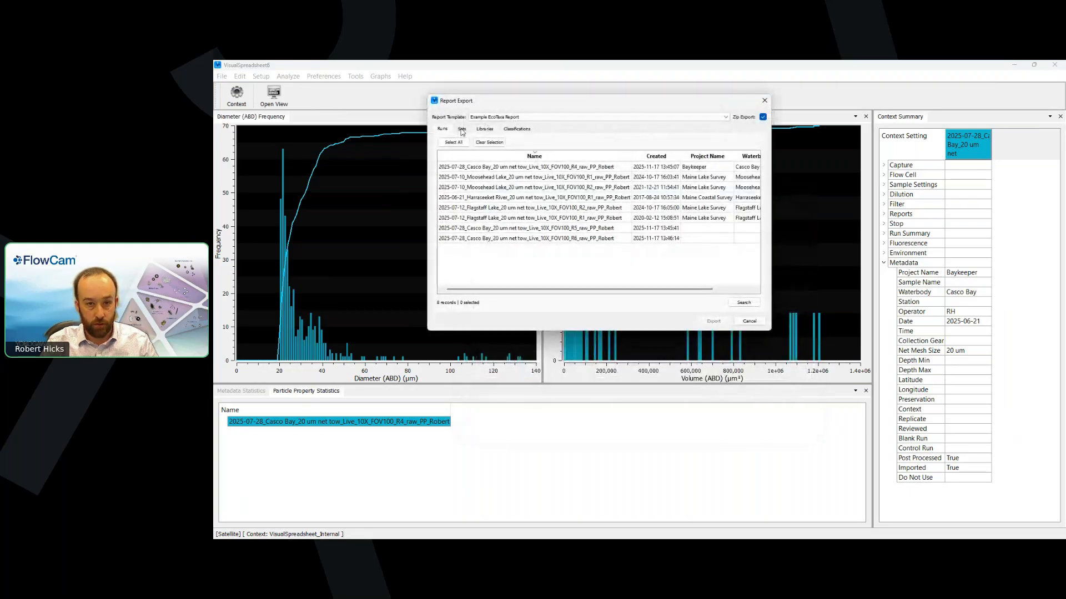
click(462, 130)
click(512, 131)
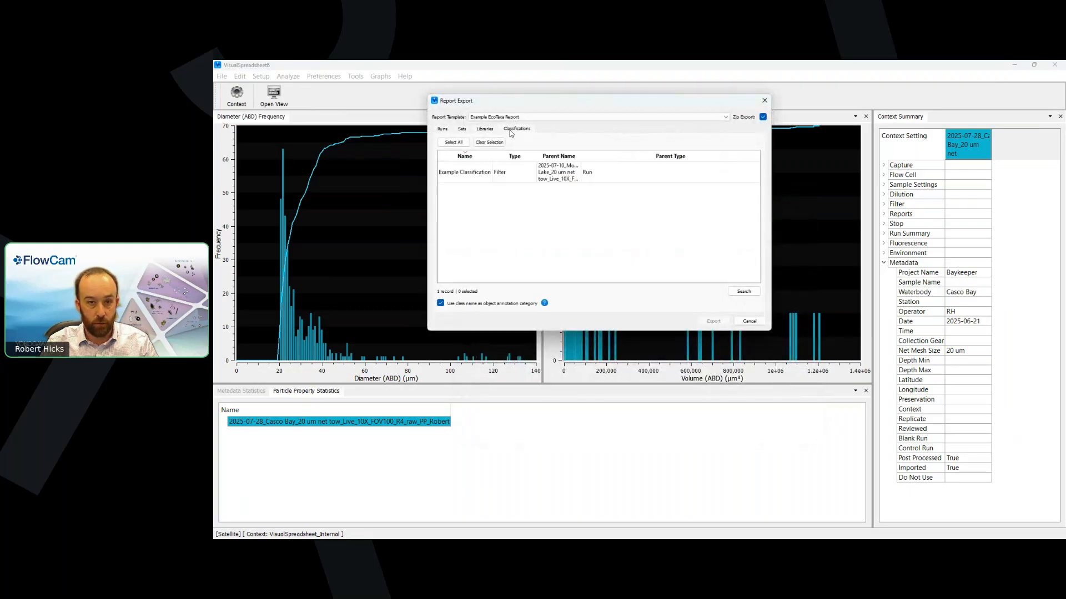
click(448, 129)
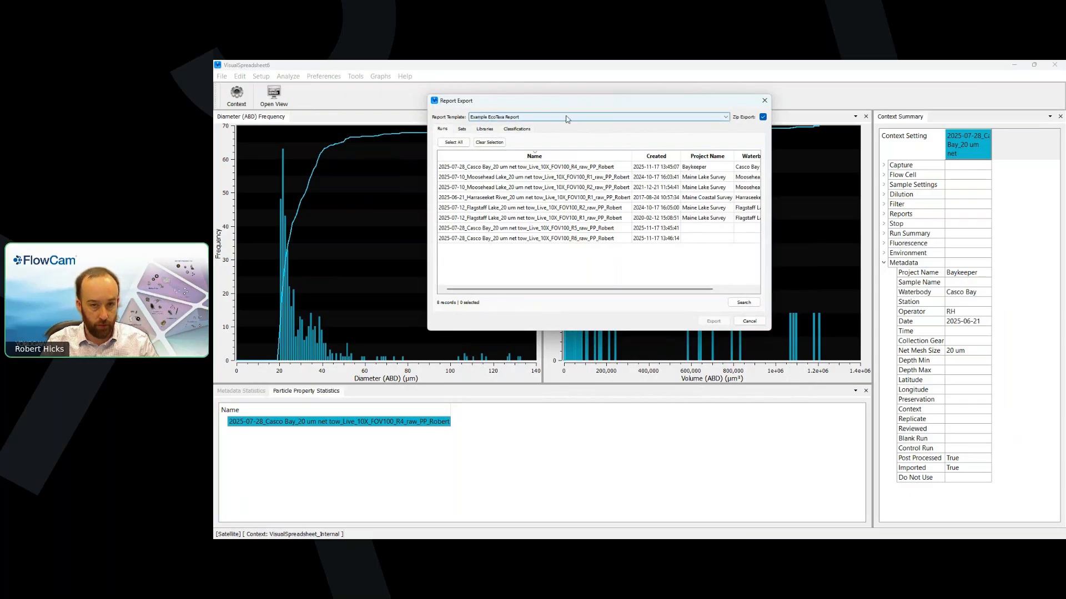
click(726, 119)
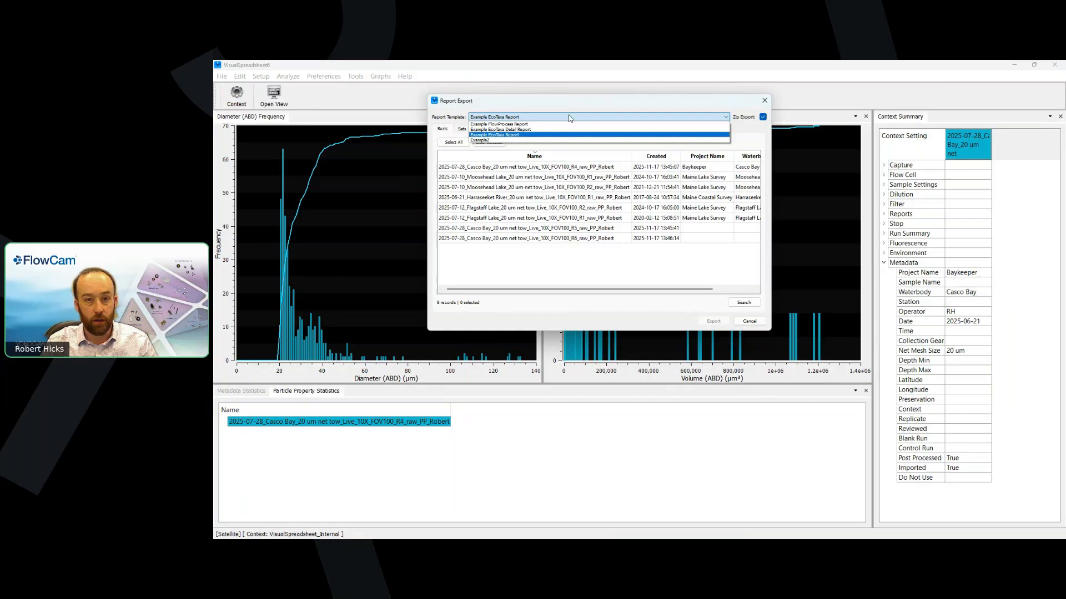
click(516, 135)
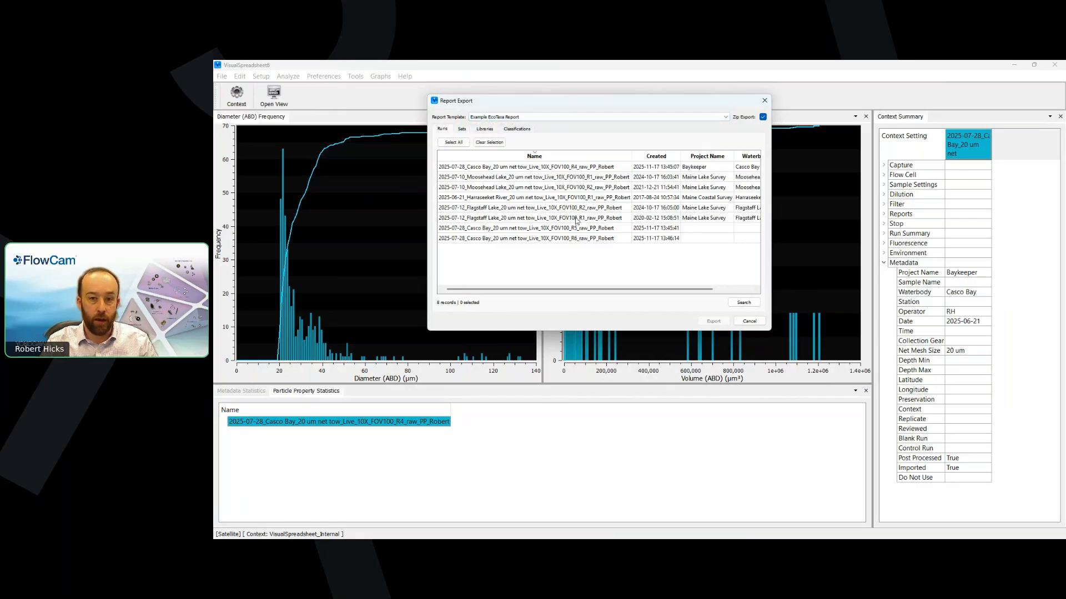
Step: Widen the Report Export window to show all metadata columns and sort its runs by name
click(531, 231)
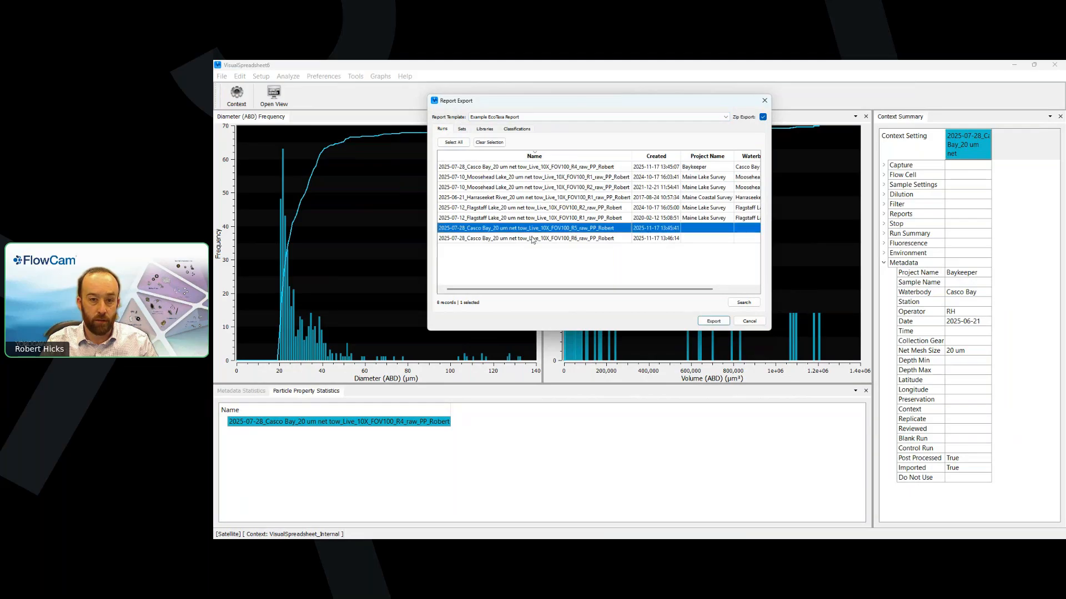
click(532, 239)
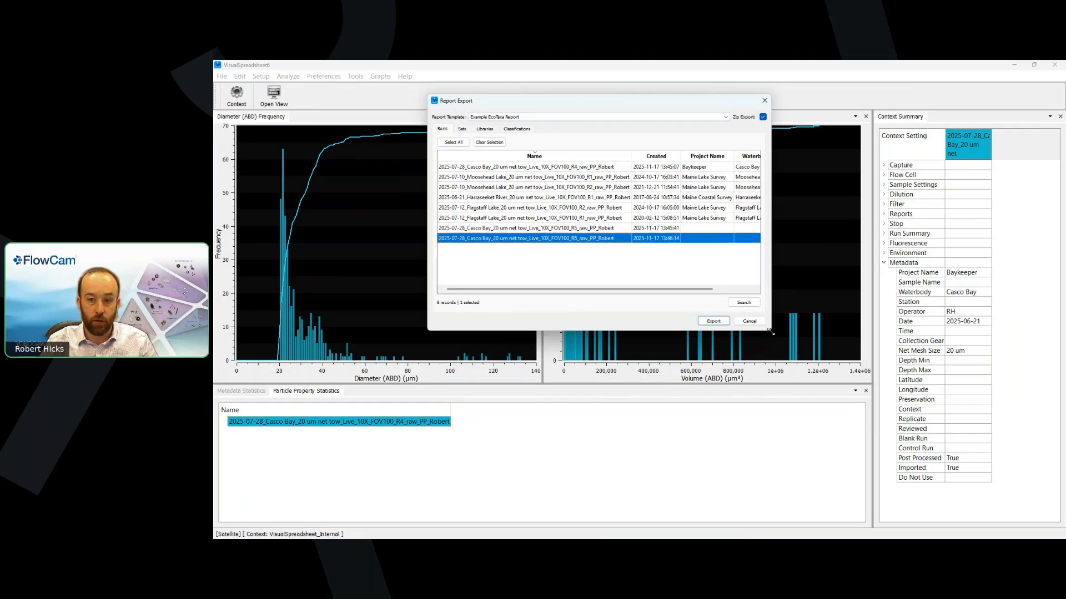
drag(771, 333, 1010, 366)
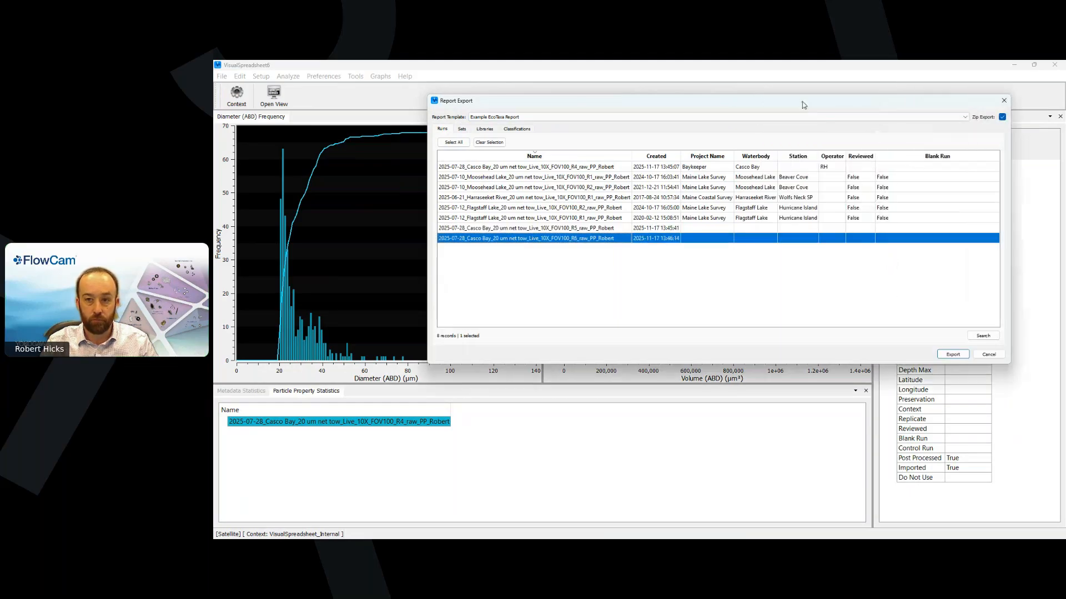
drag(801, 102, 655, 109)
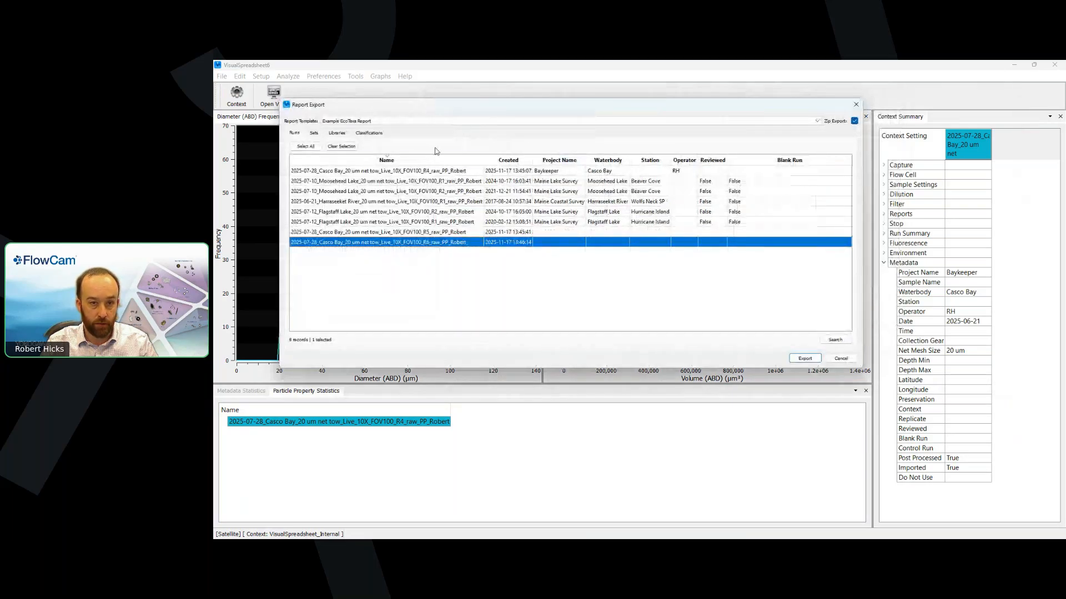
click(417, 160)
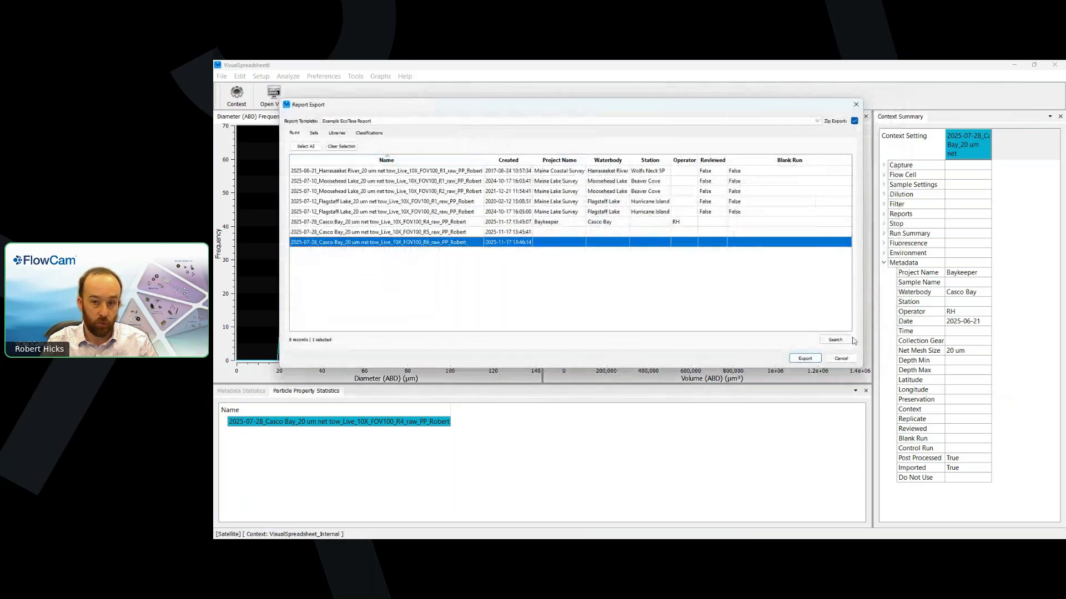
Step: Filter the export's runs by the name Casco and select the Casco Bay runs R4, R5 and R6
click(835, 340)
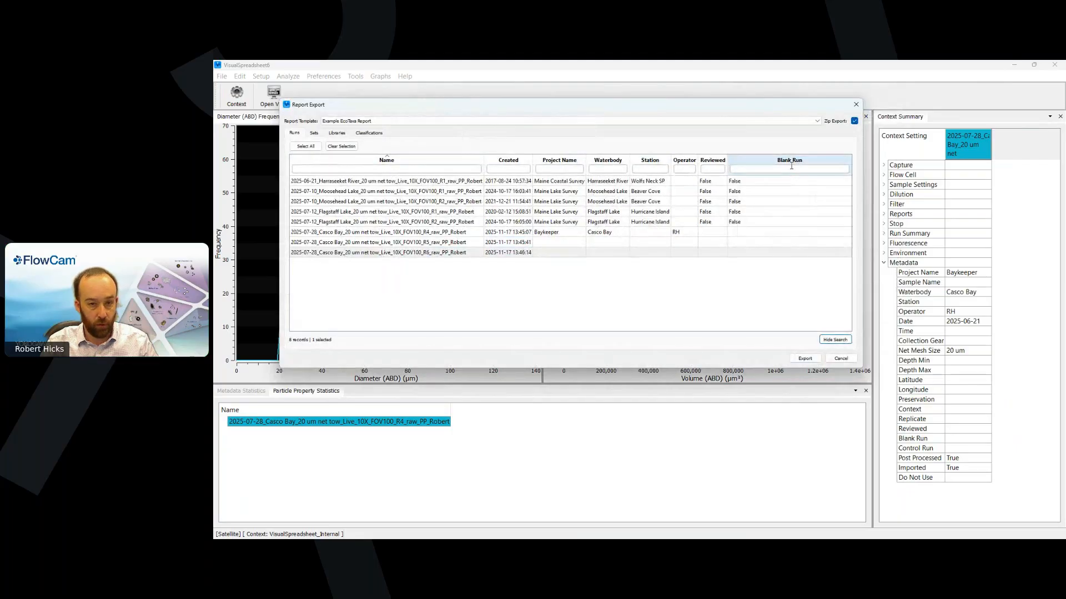
click(408, 169)
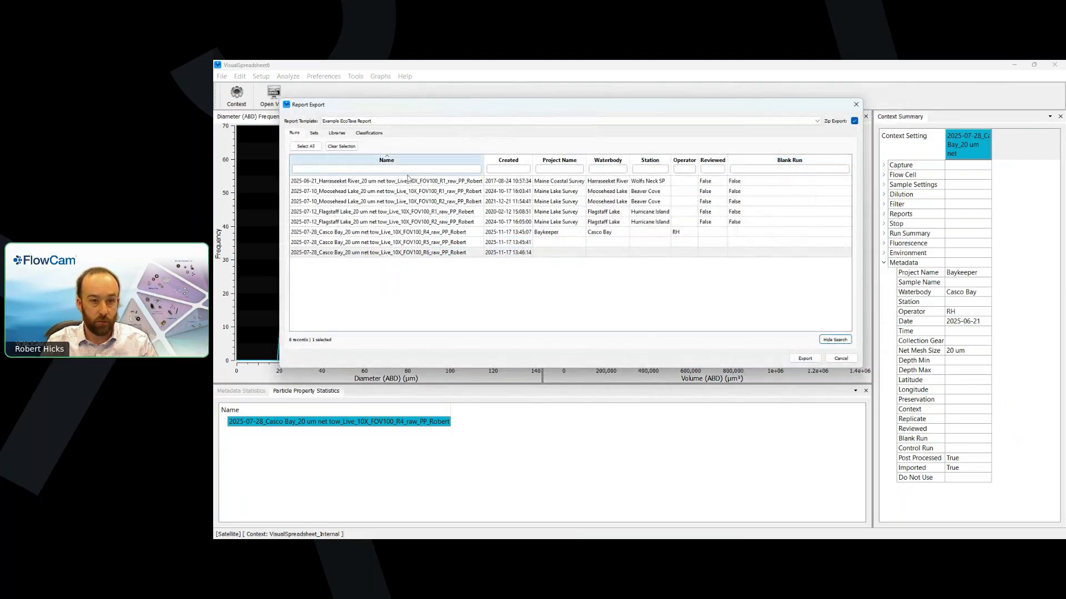
text(Ca)
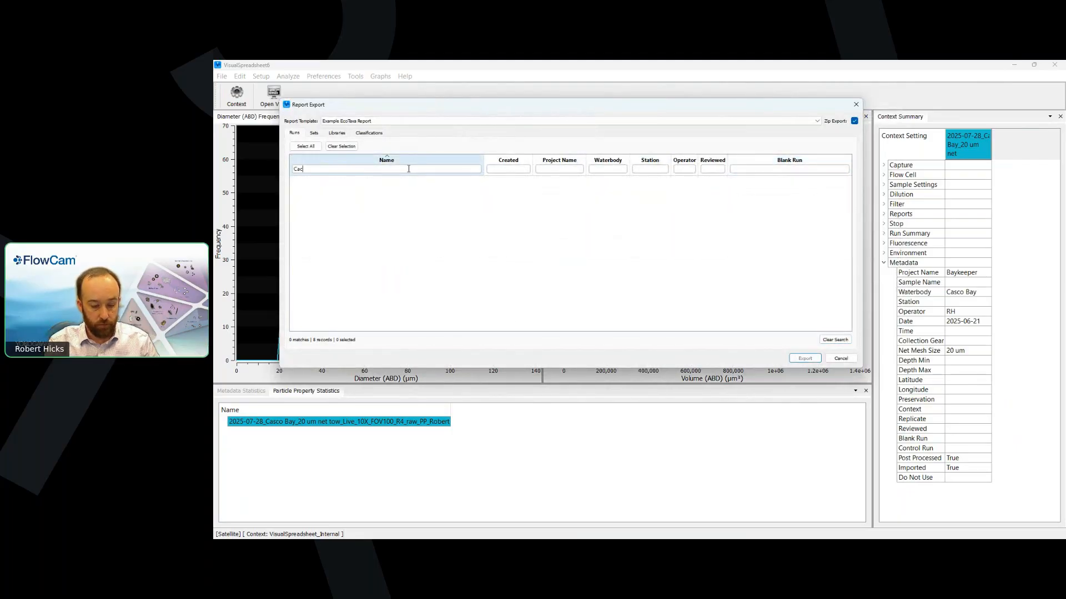
text(sco)
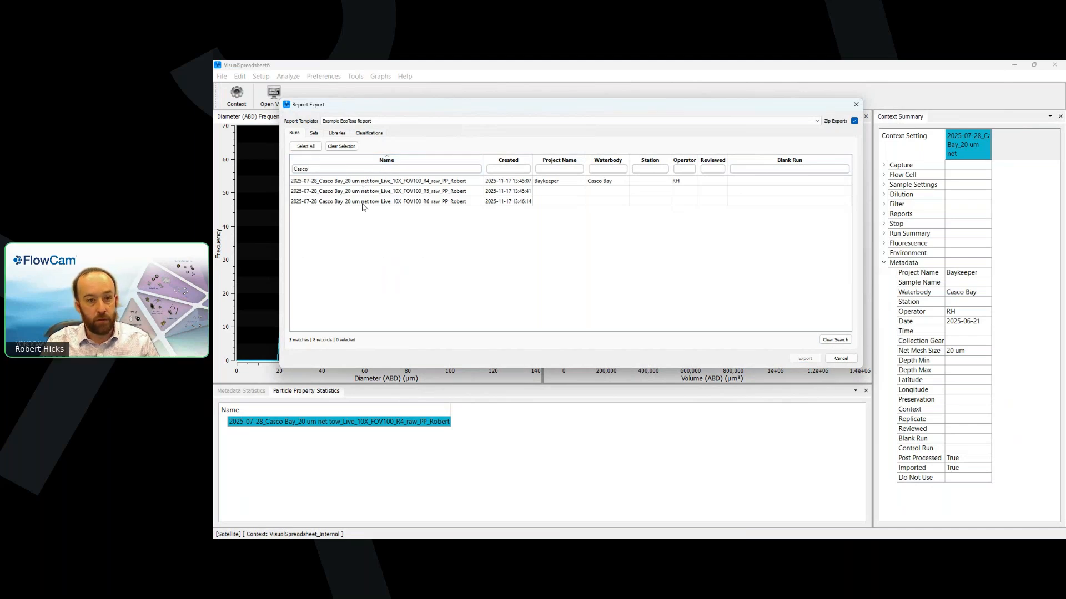
click(336, 184)
shift+click(343, 194)
shift+click(344, 202)
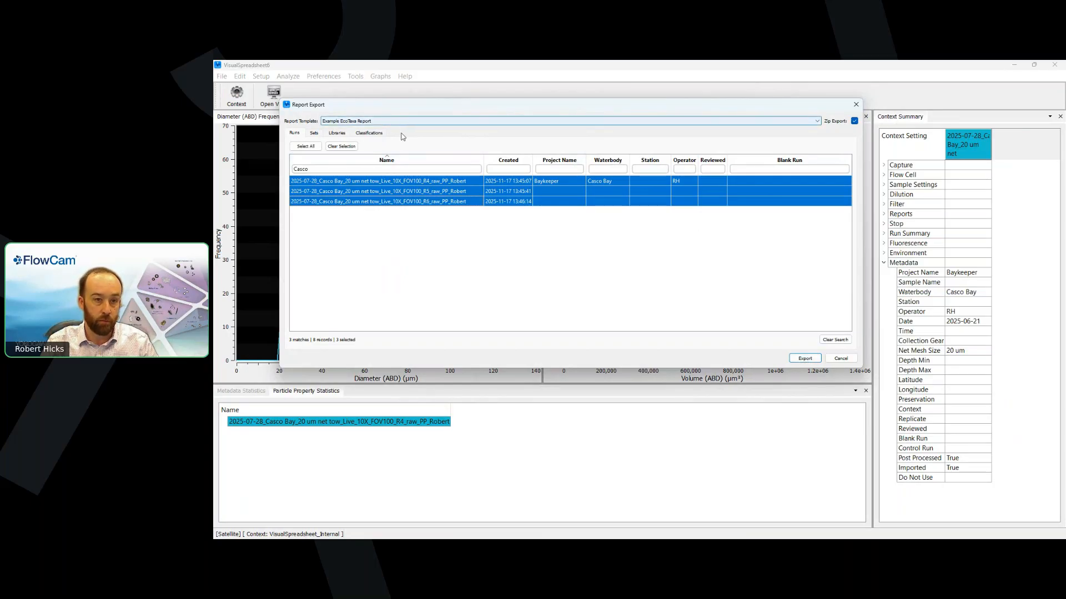
Step: Export the selected runs as the zip file "example ecotaxa report" in the 00 Webinar Example folder and close the export window
click(806, 358)
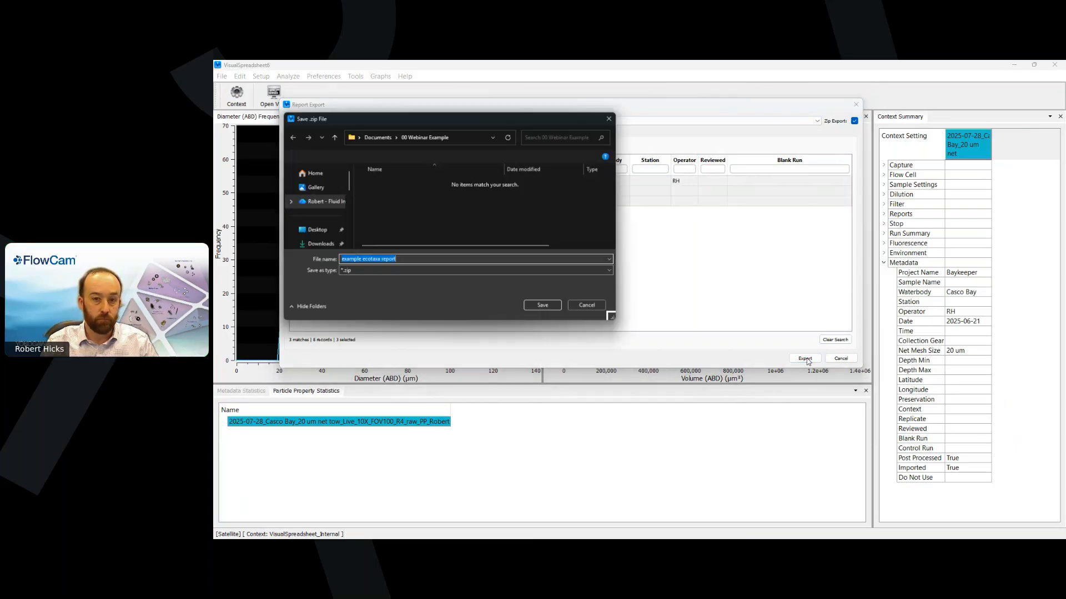
drag(428, 118, 588, 104)
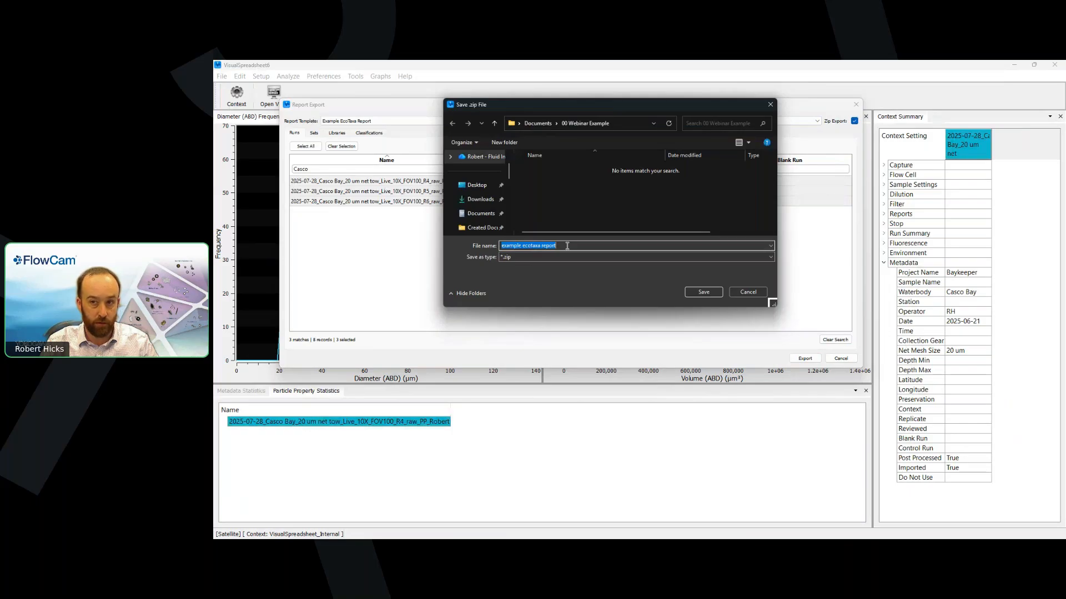
drag(680, 104, 601, 118)
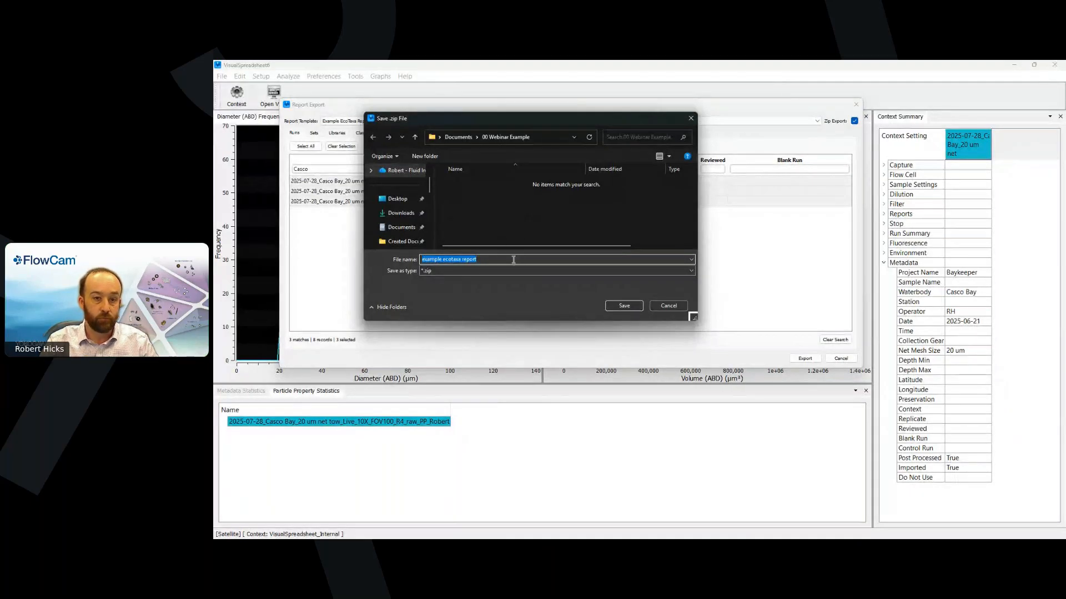
click(623, 306)
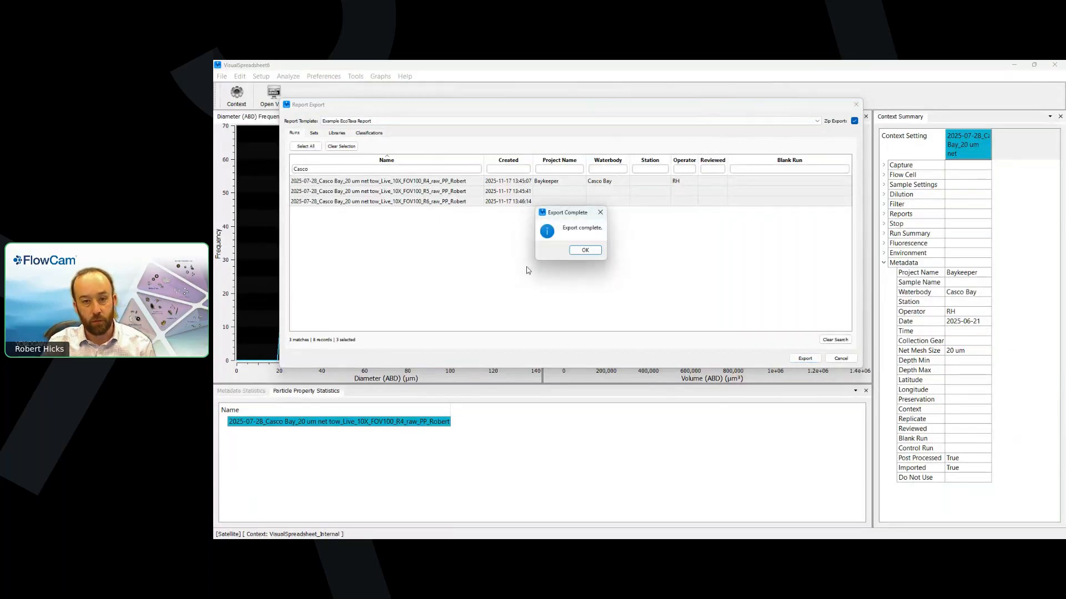
click(585, 250)
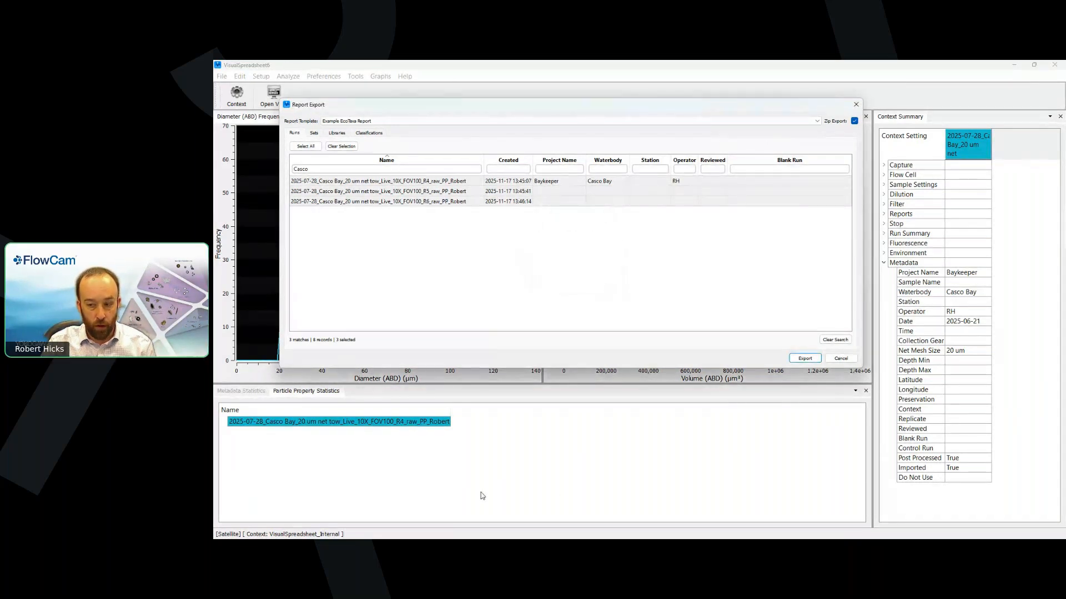
mouse_move(452, 538)
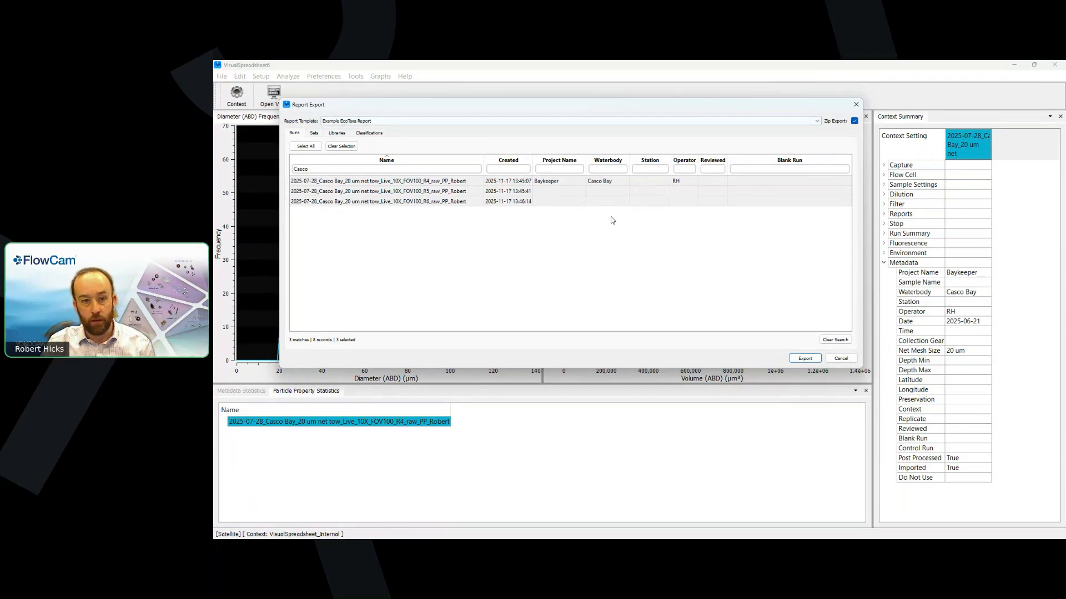
click(856, 108)
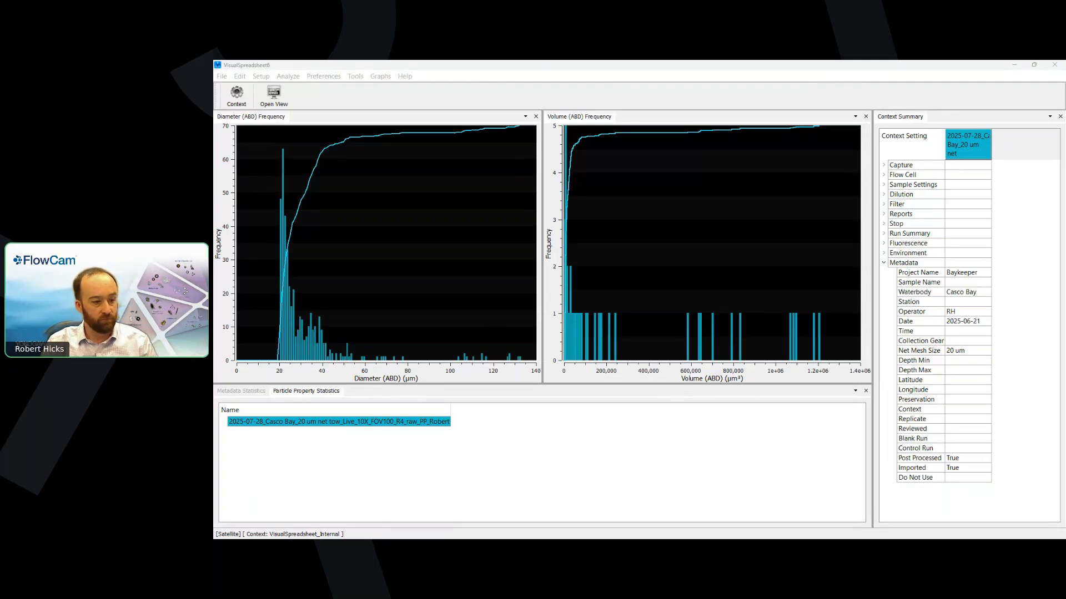
Step: Switch to EcoTaxa, open the Testing 123 project from the contribution projects, and start importing images and metadata
key(alt+Tab)
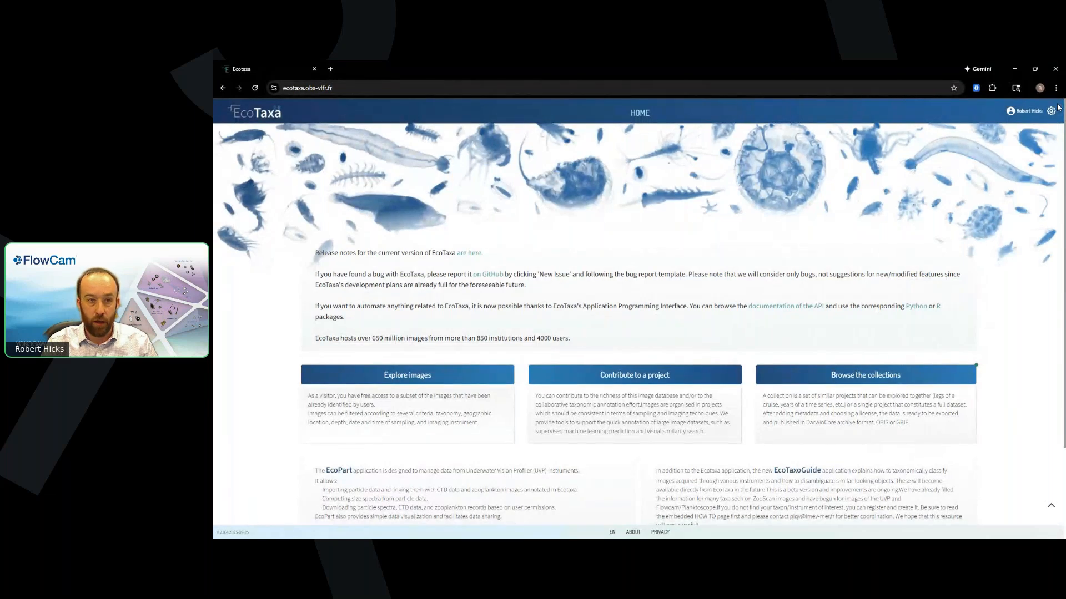
mouse_move(1027, 112)
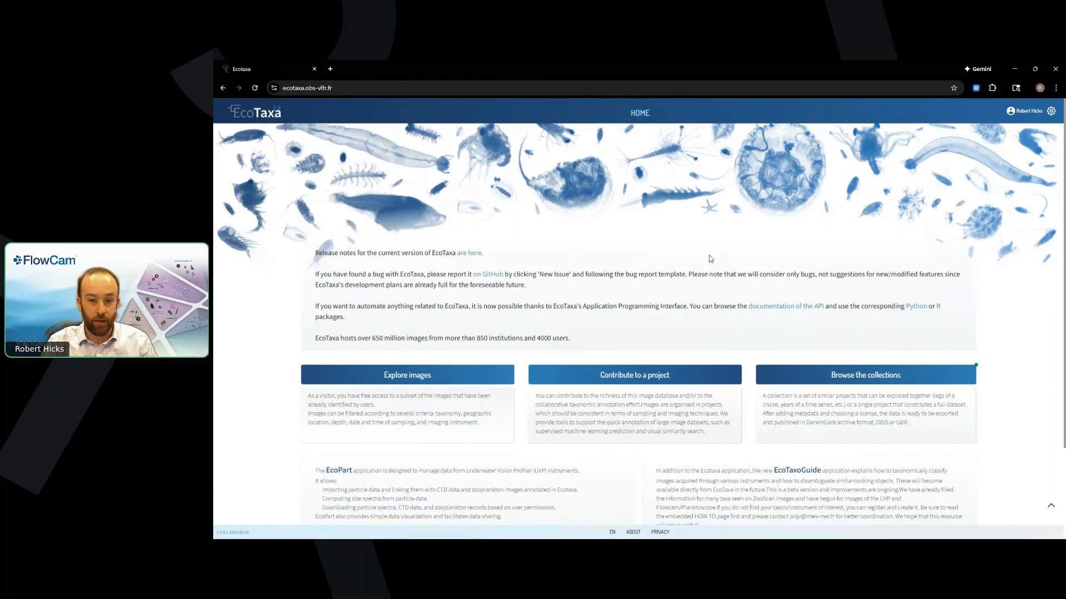
click(616, 376)
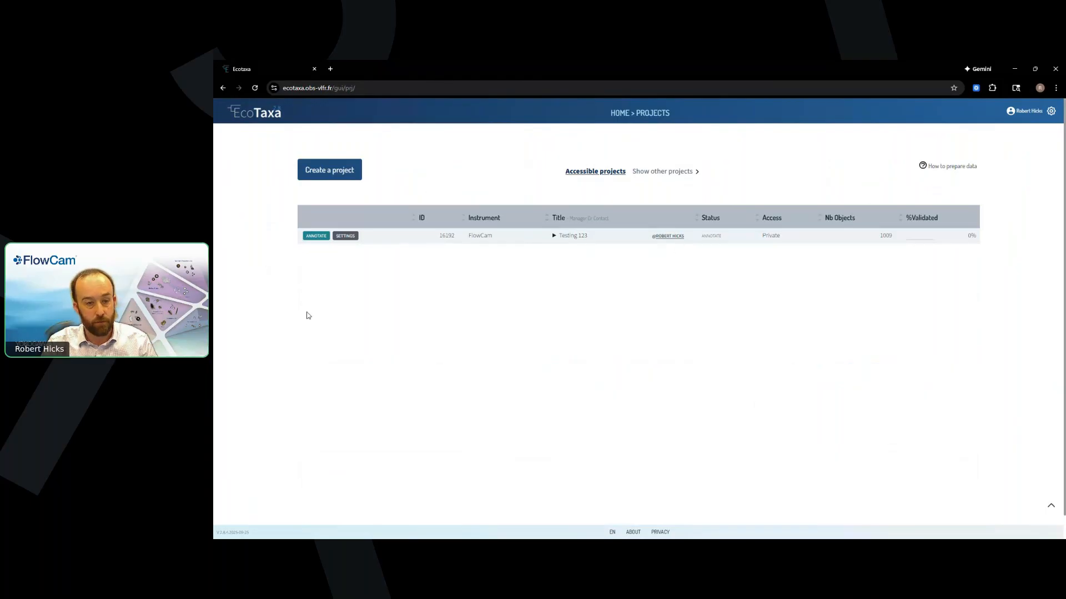
click(325, 240)
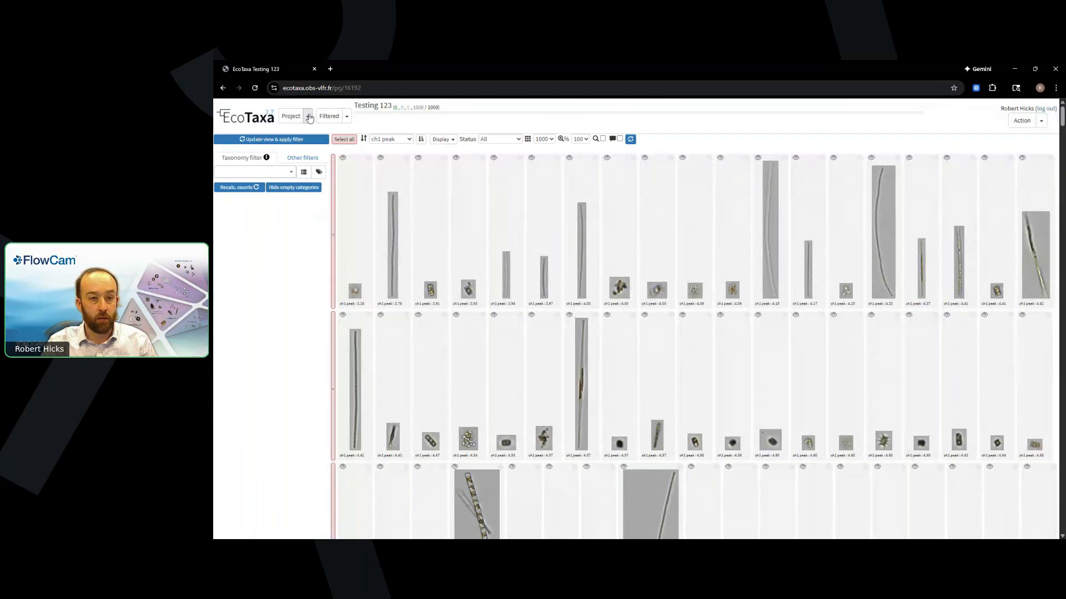
click(308, 116)
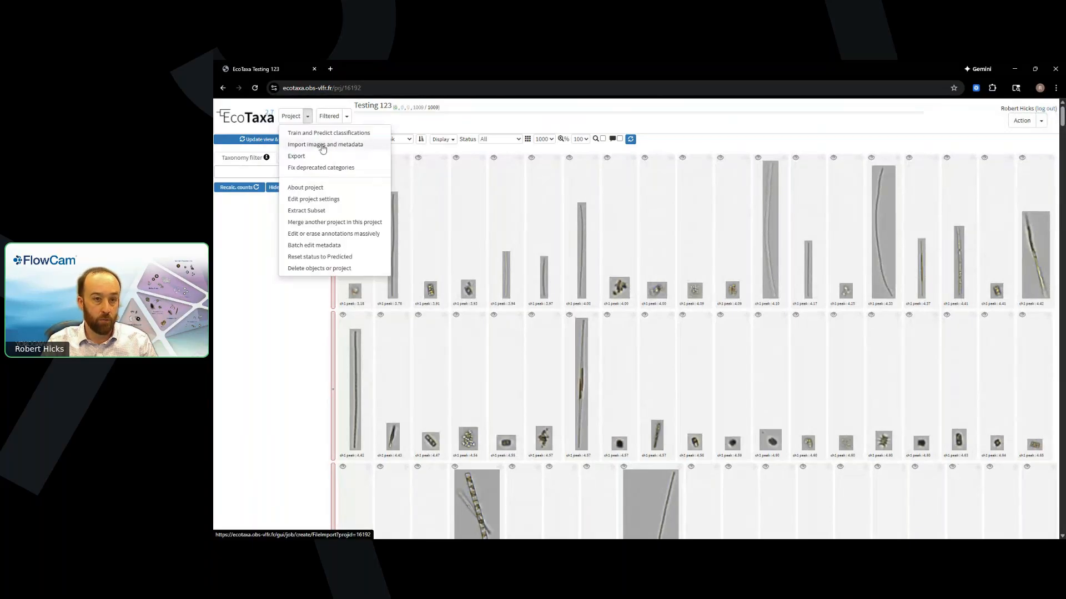
click(322, 146)
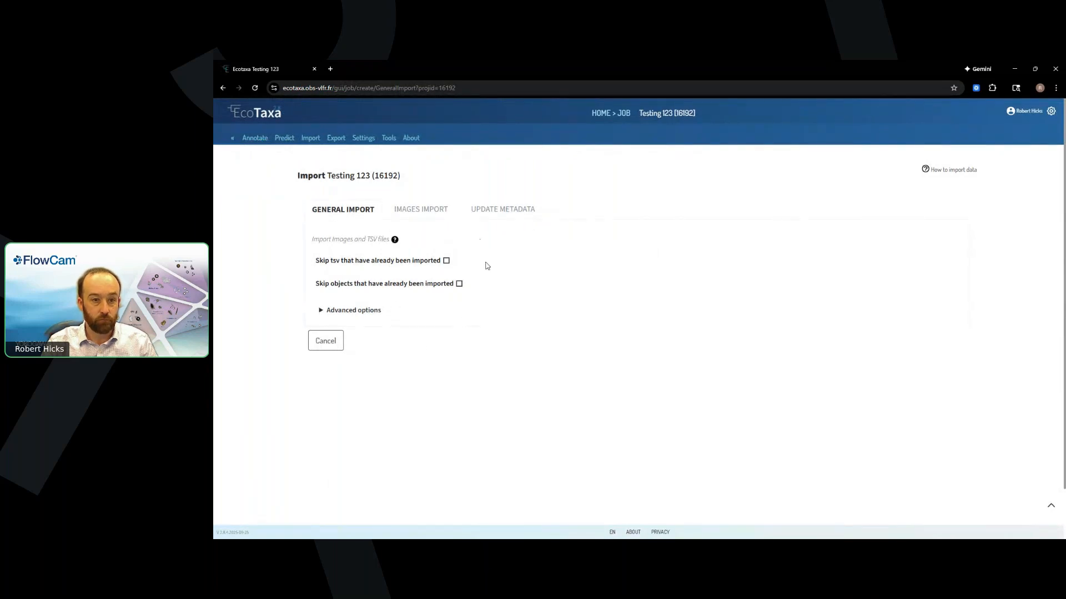
Step: Look through the advanced, image and server import options, and choose a general import from my files
click(322, 311)
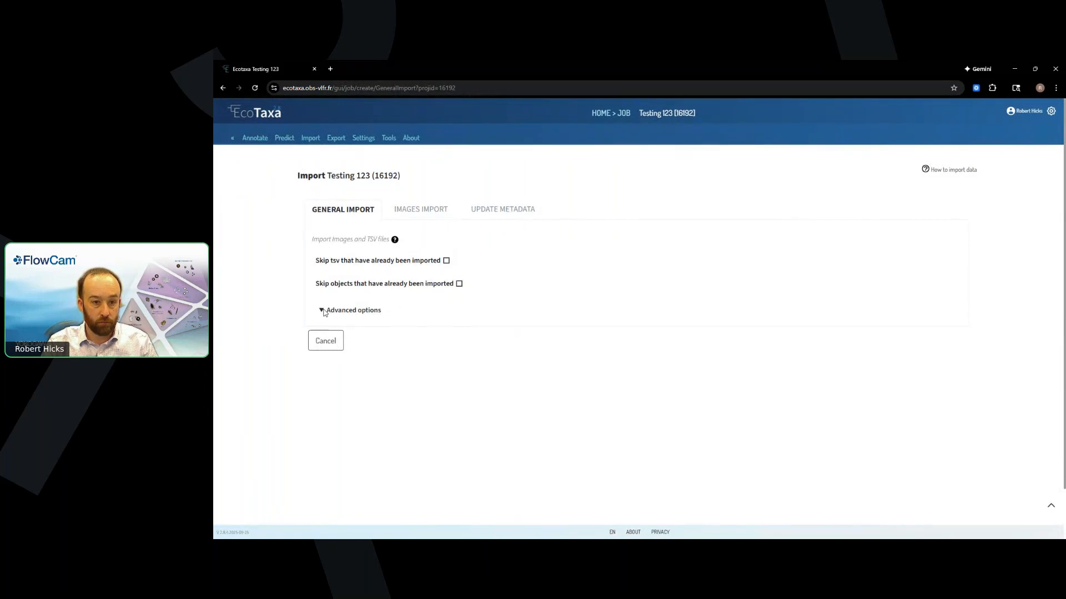
click(423, 208)
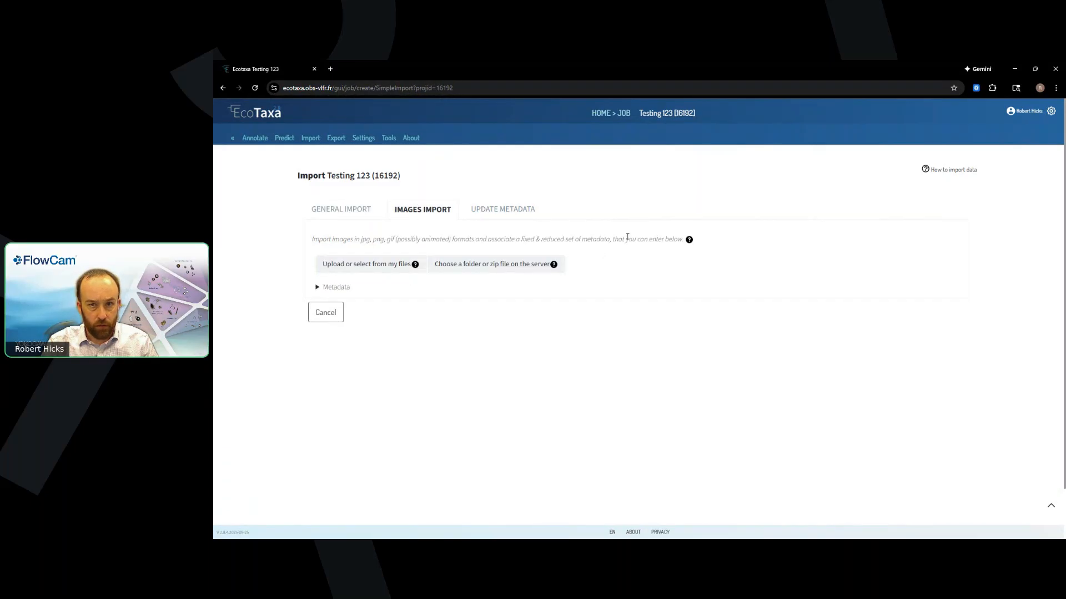
click(512, 263)
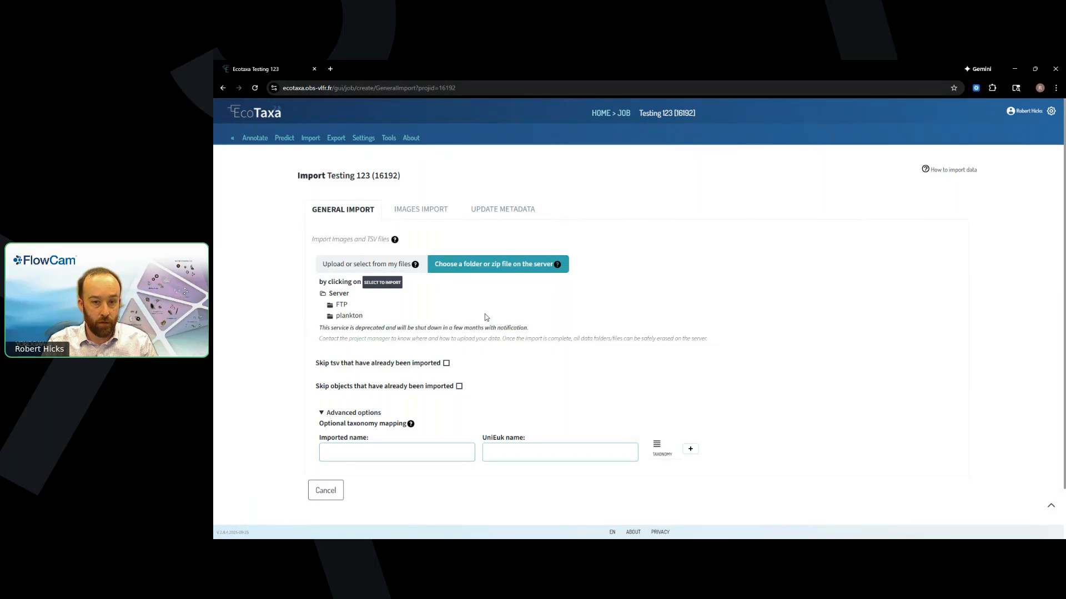
click(383, 265)
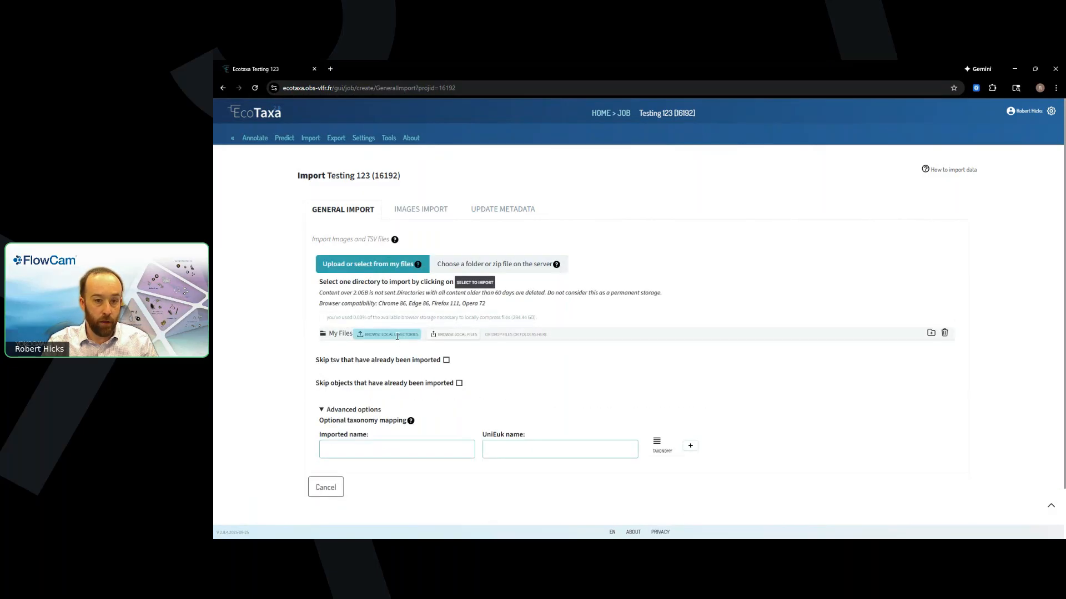
click(396, 335)
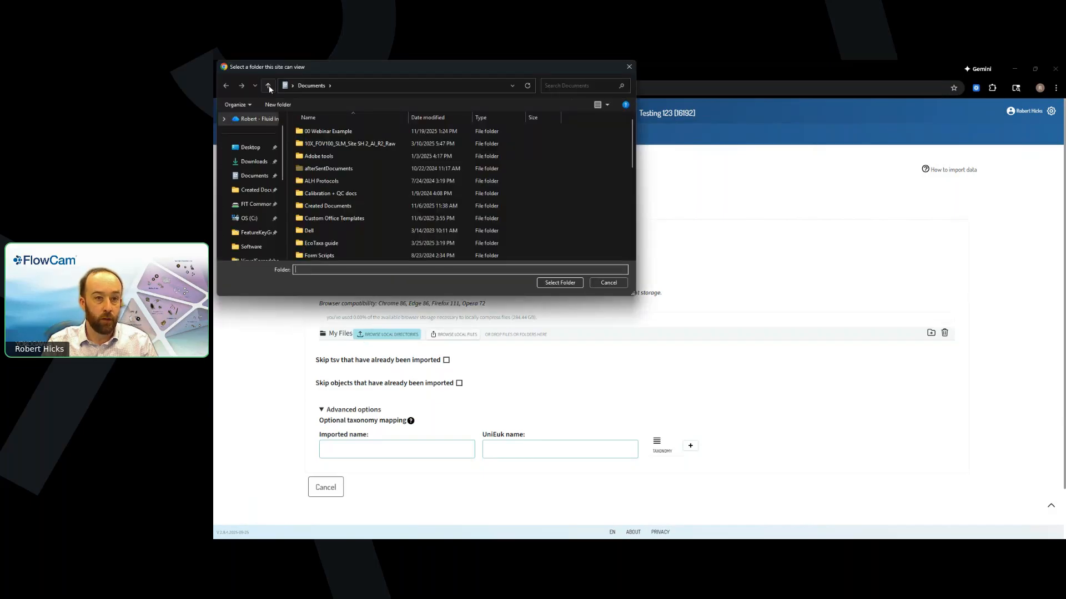
double_click(319, 130)
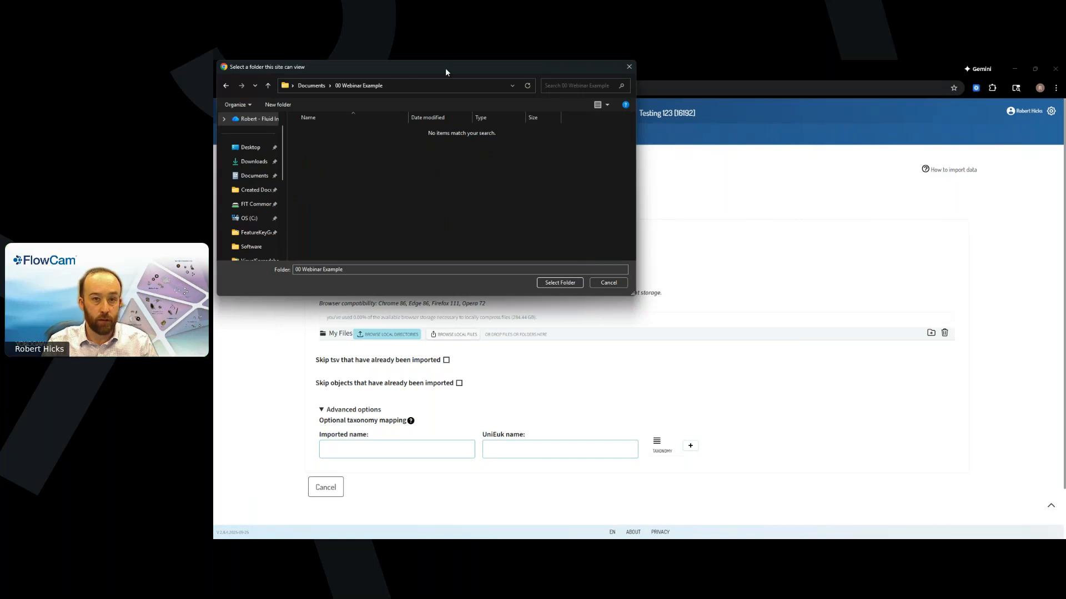
drag(445, 67, 539, 113)
click(704, 329)
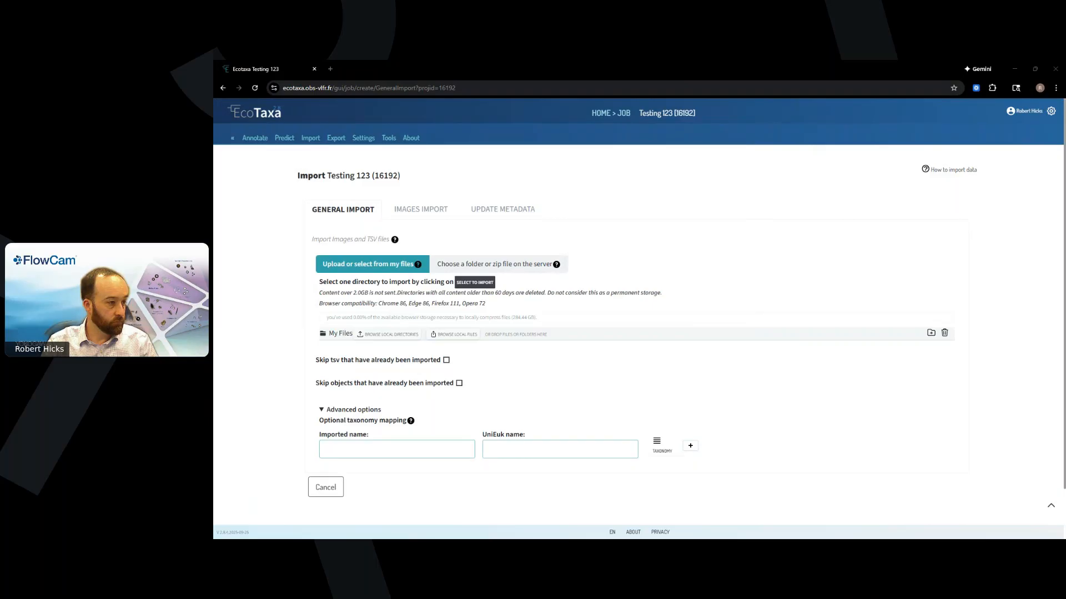
Step: Upload the local zip file "example ecotaxa report" from the 00 Webinar Example folder to My Files
click(467, 336)
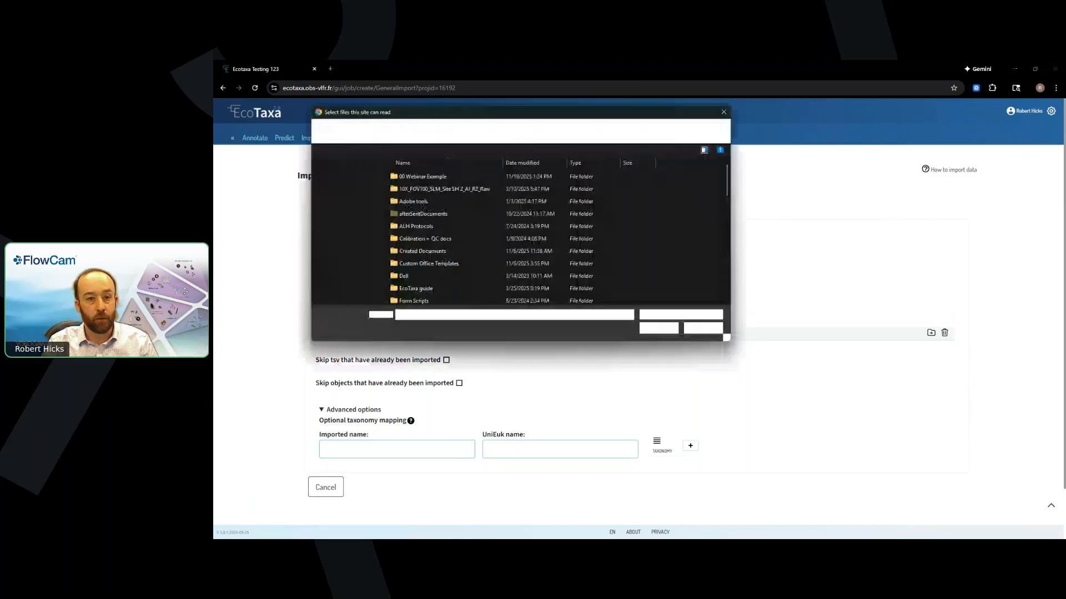
double_click(428, 177)
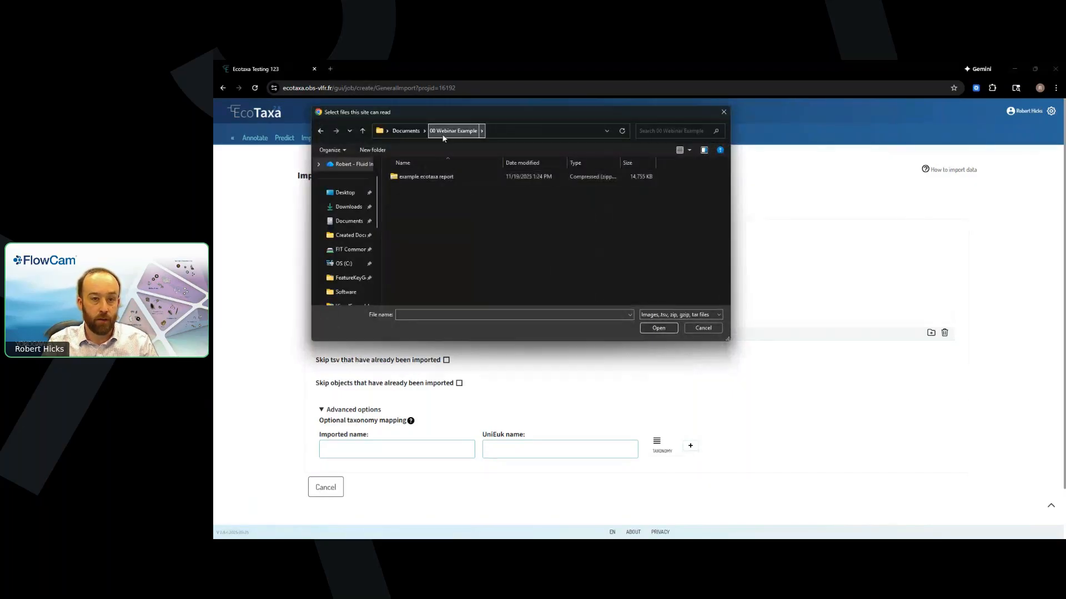
double_click(421, 178)
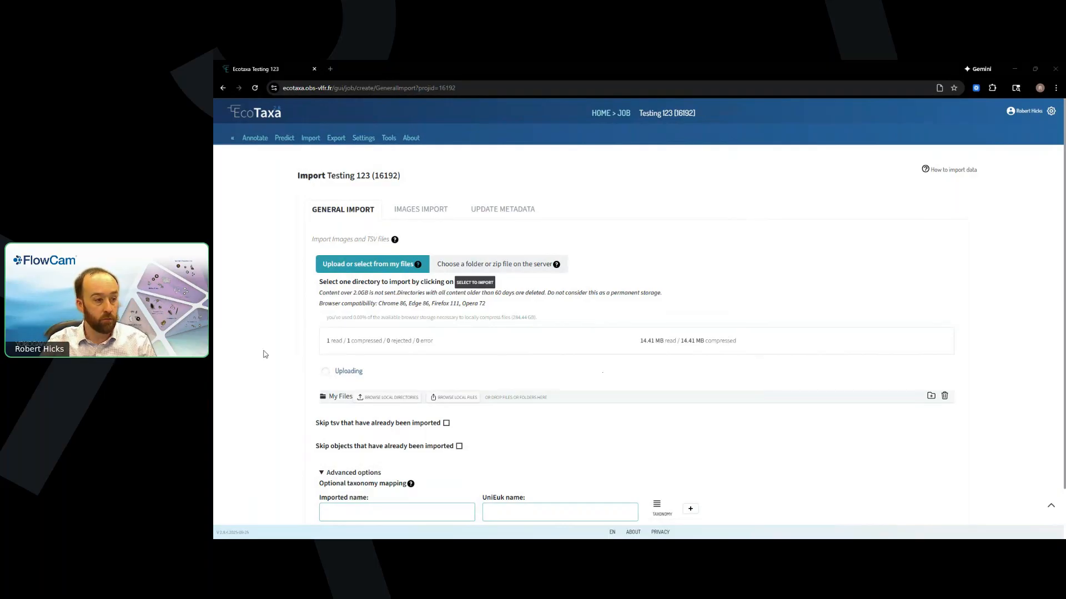
Step: Switch to VisualSpreadsheet and examine the EcoTaxa export's classifications, class-name annotation option and libraries, closing the window without exporting
key(alt+Tab)
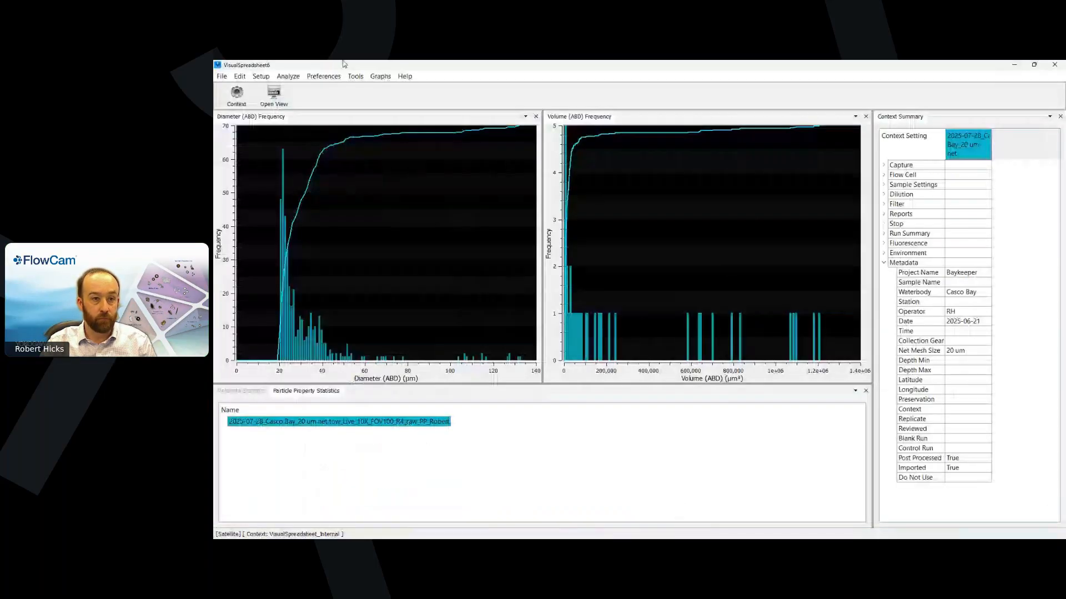
click(221, 76)
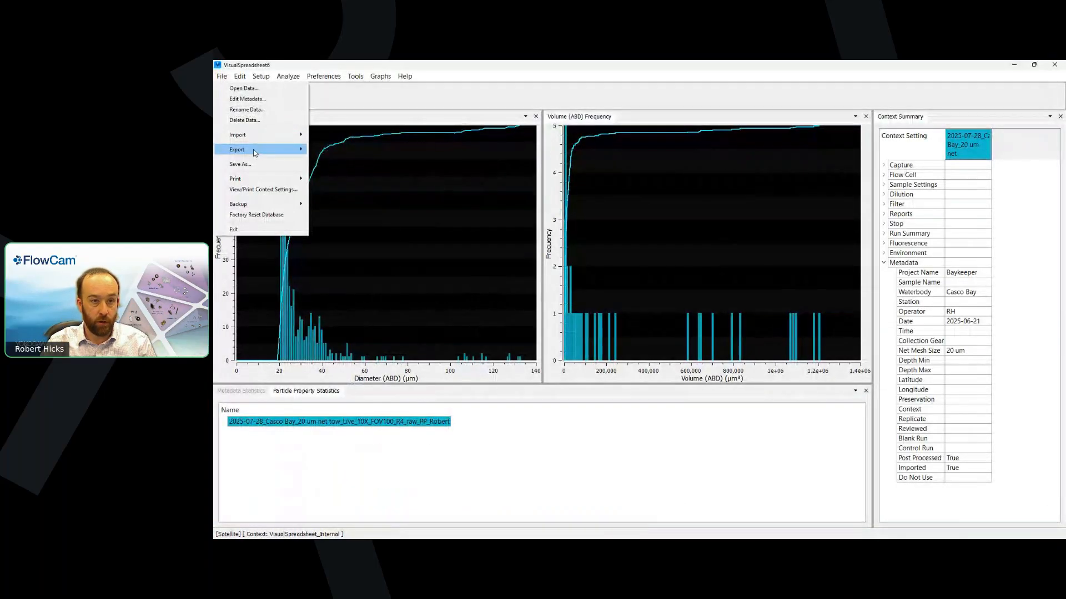
mouse_move(261, 149)
click(345, 268)
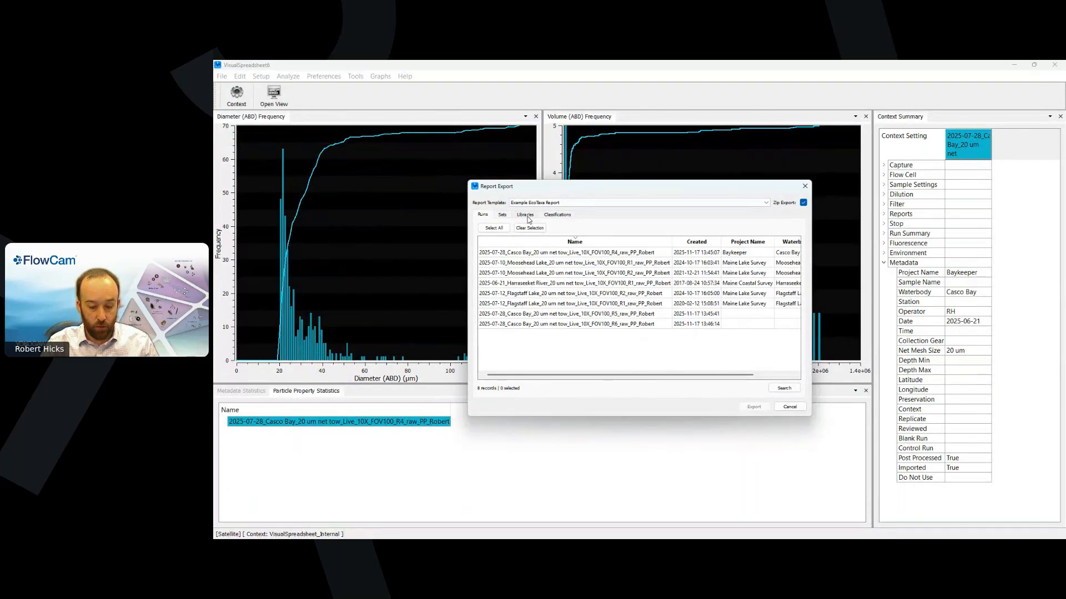
click(564, 217)
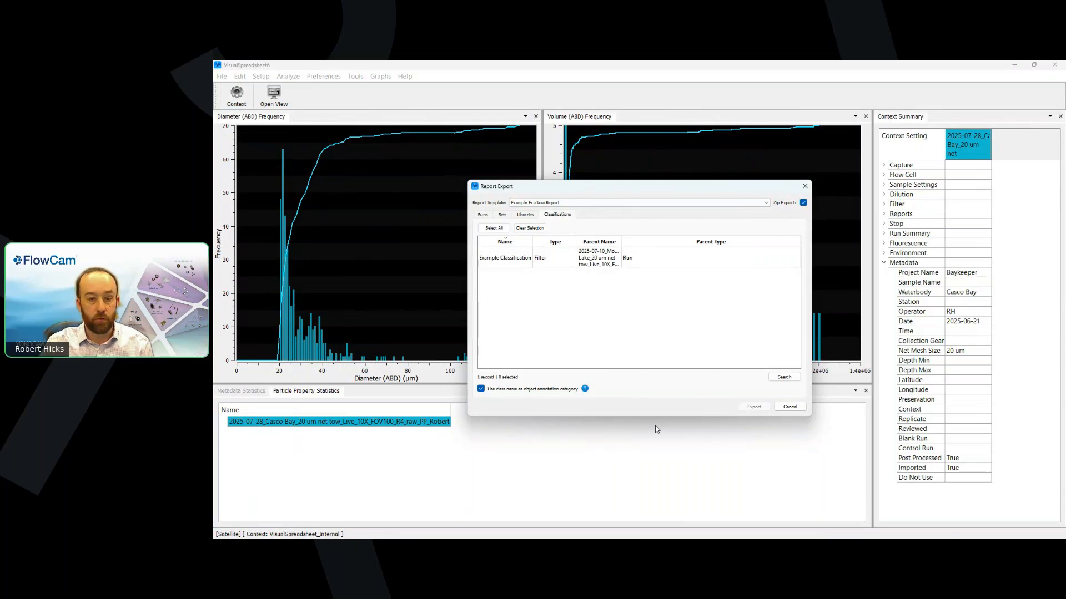
click(481, 389)
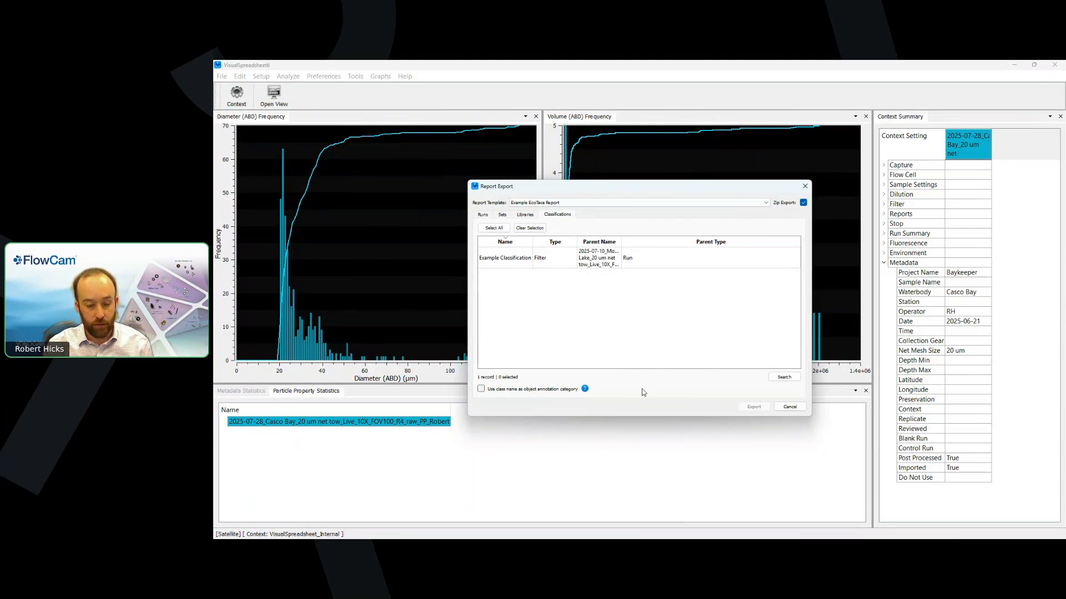
click(525, 215)
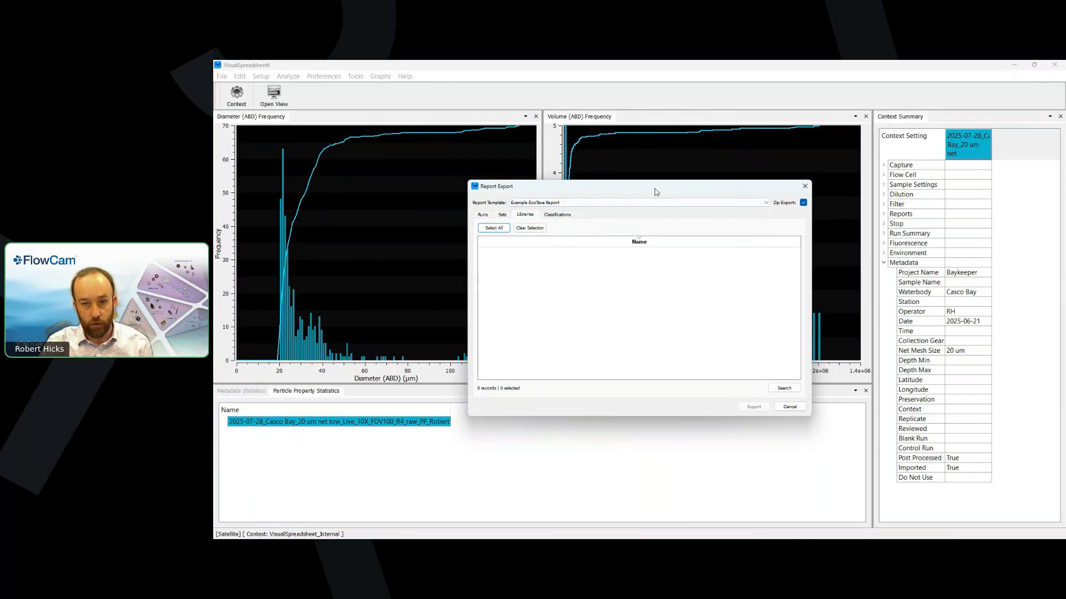
click(804, 187)
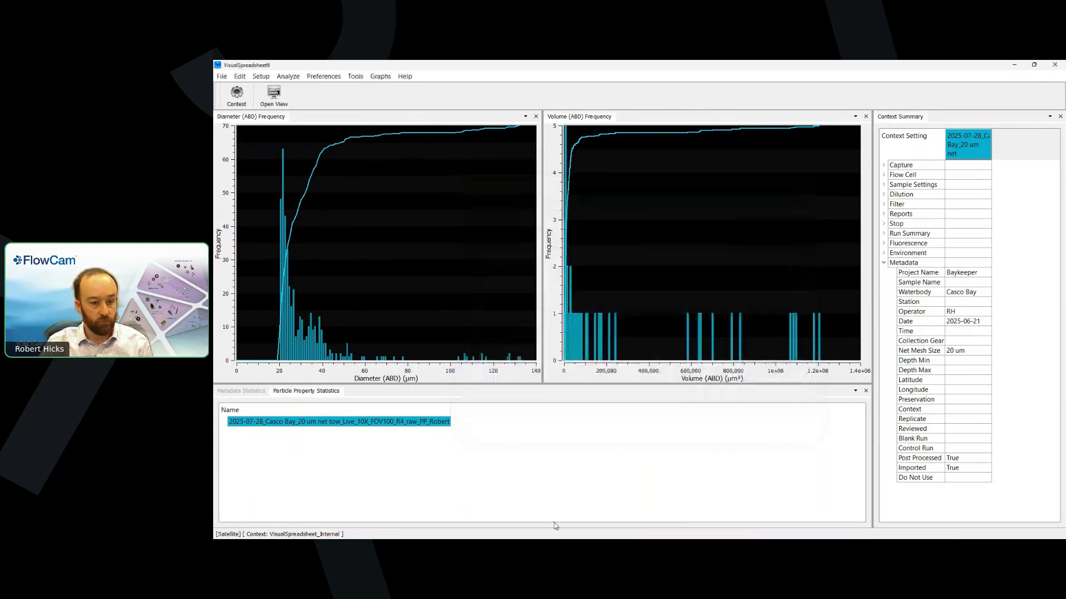
Step: Check the progress of the report upload on EcoTaxa and return to VisualSpreadsheet
click(502, 469)
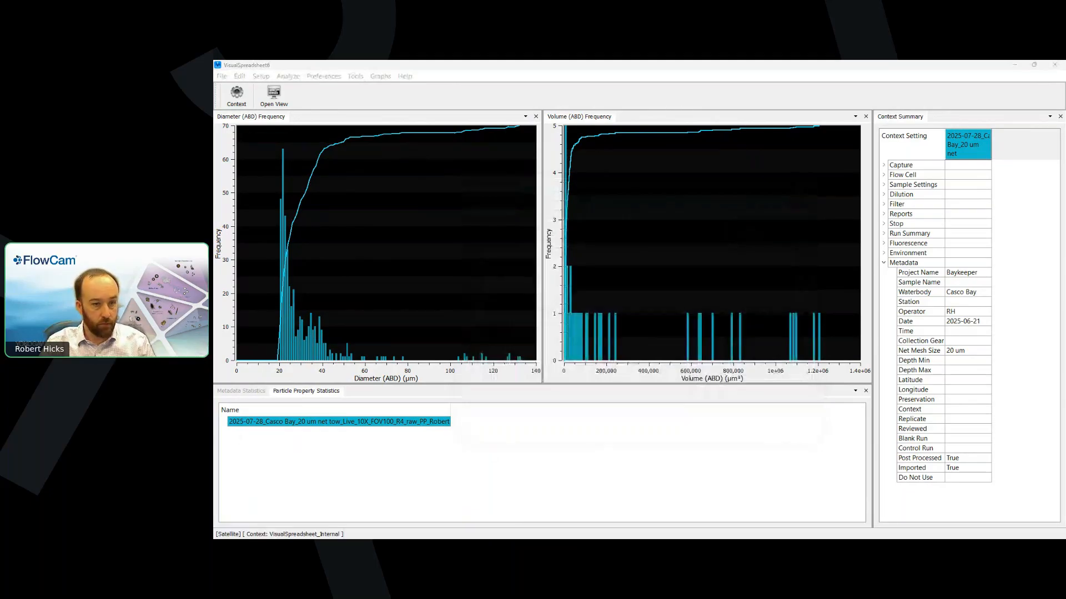
key(alt+Tab)
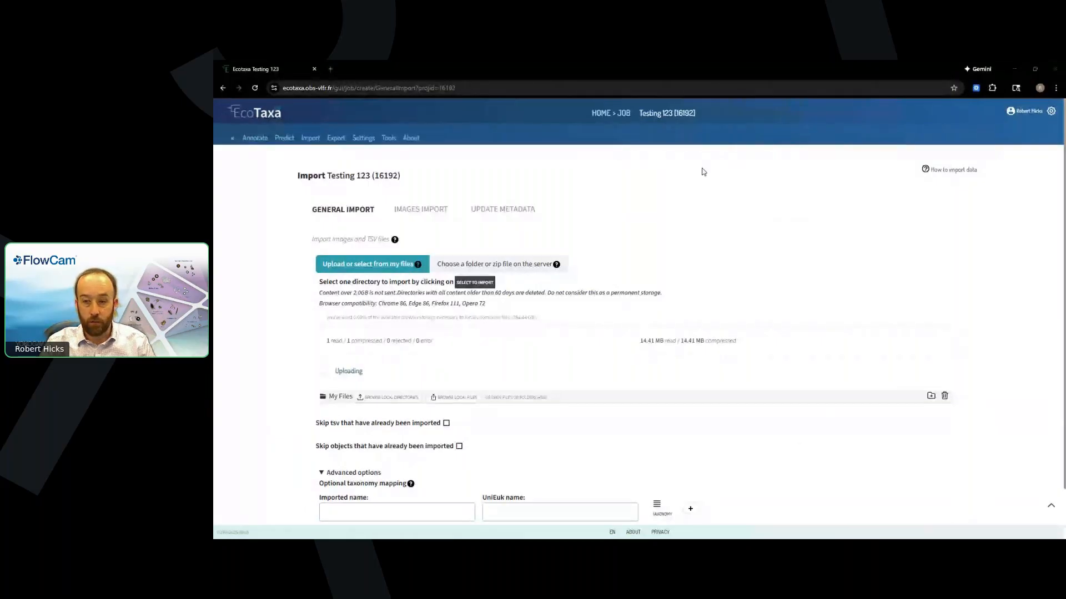
key(alt+Tab)
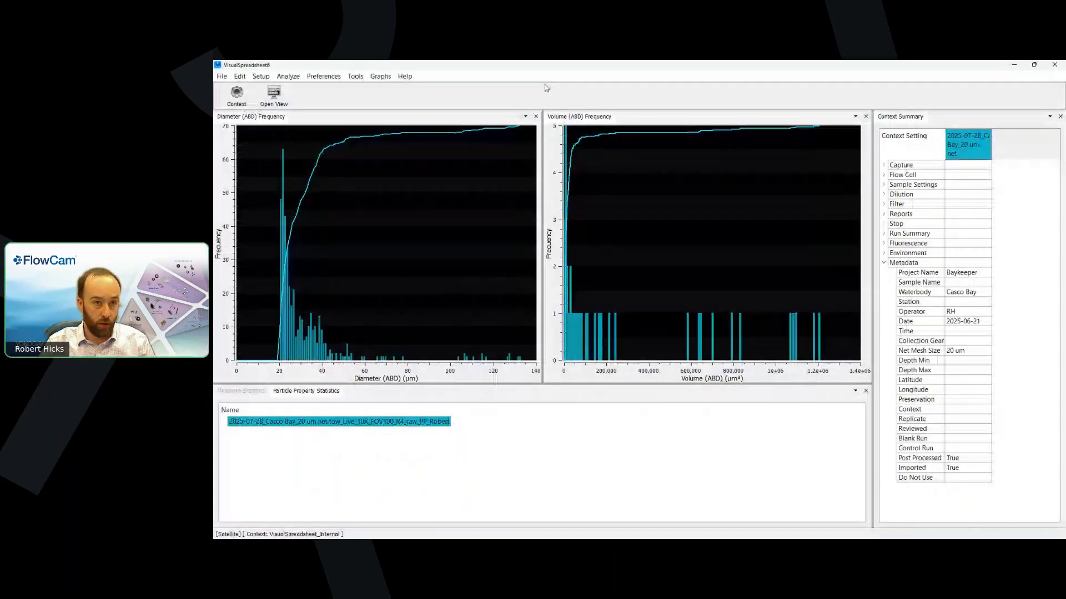
Step: Look through the exportable data types, including Custom Metadata Tags
click(223, 78)
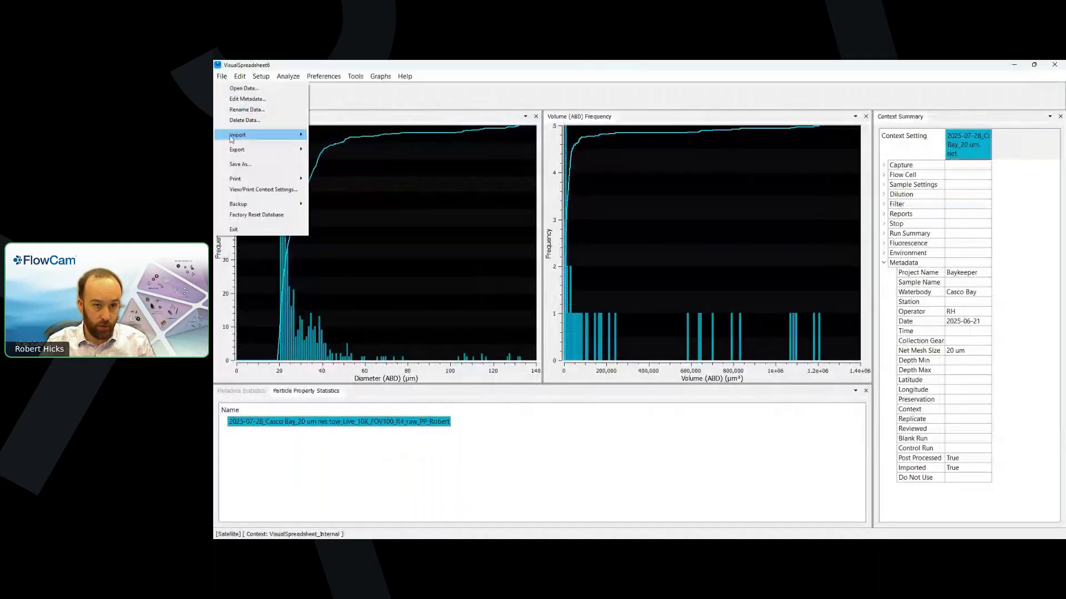
mouse_move(256, 155)
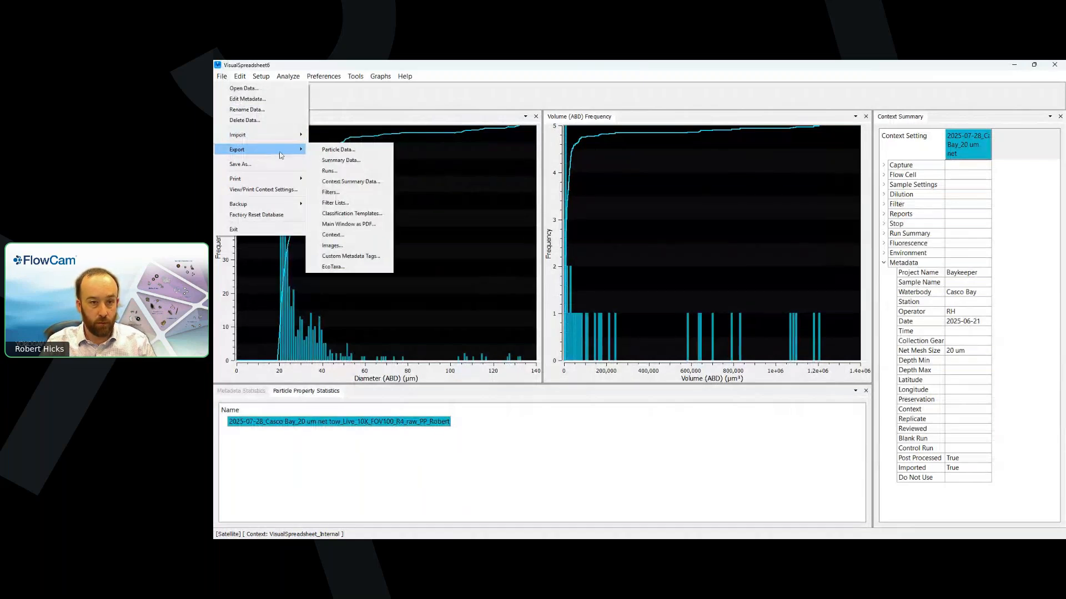
click(371, 259)
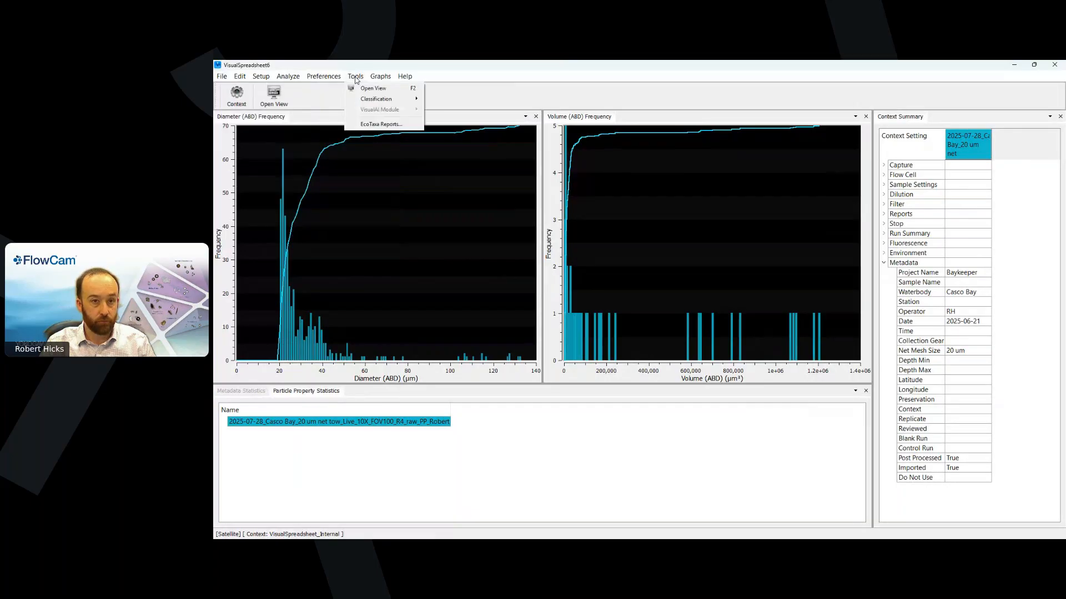
Step: View the EcoTaxa report templates and their import and export options, and close the template window
click(380, 123)
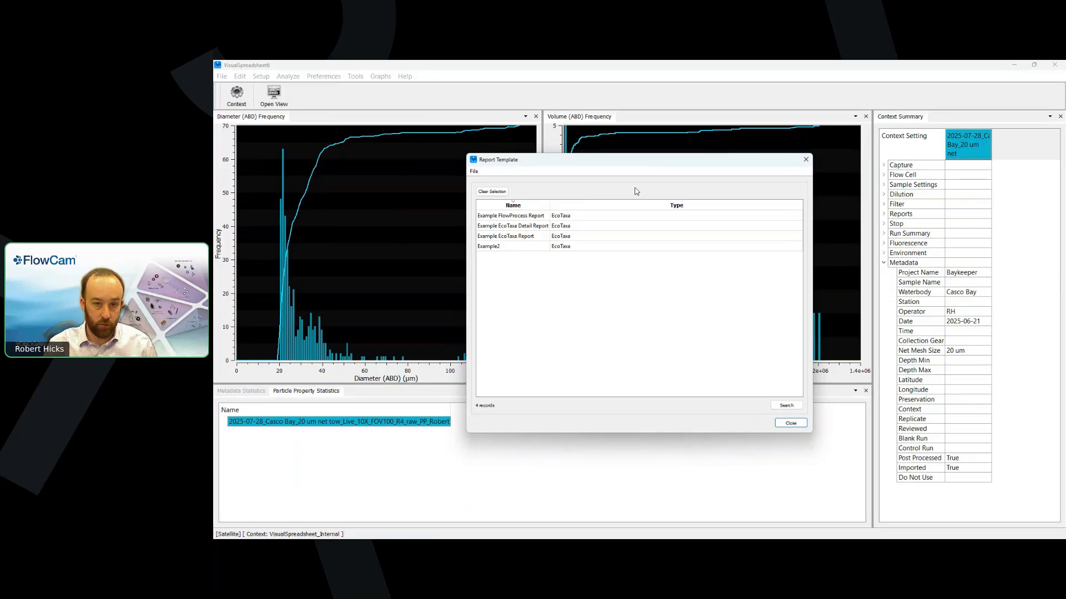
click(474, 172)
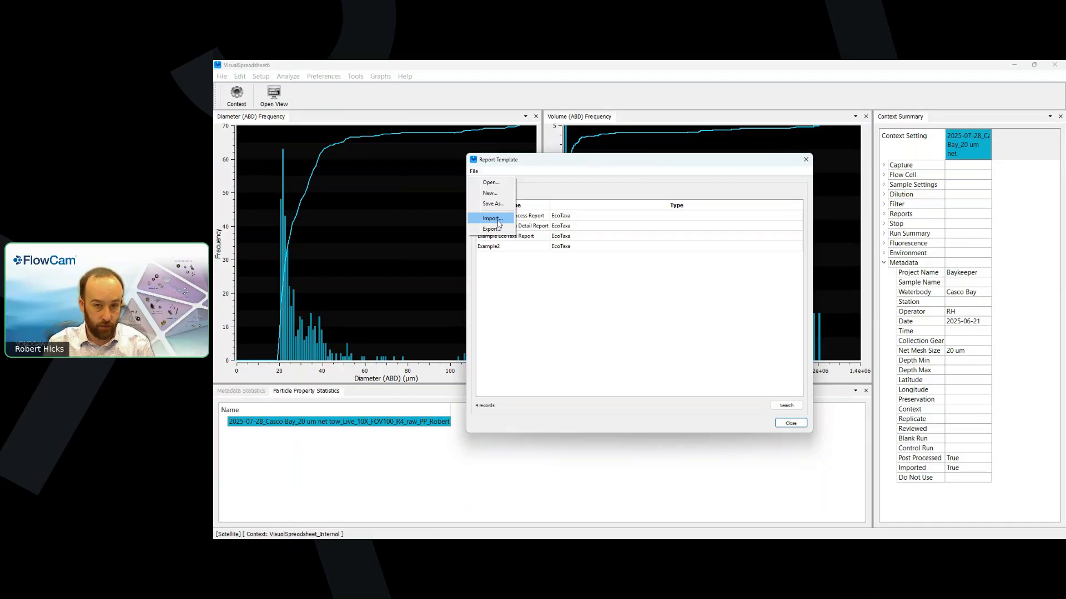
click(666, 171)
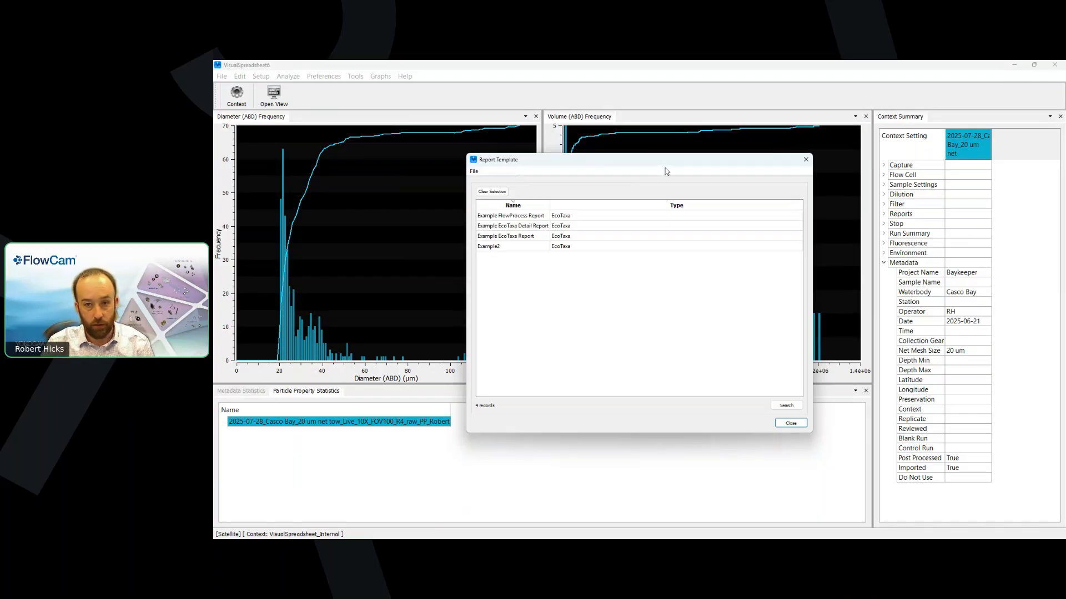
click(804, 160)
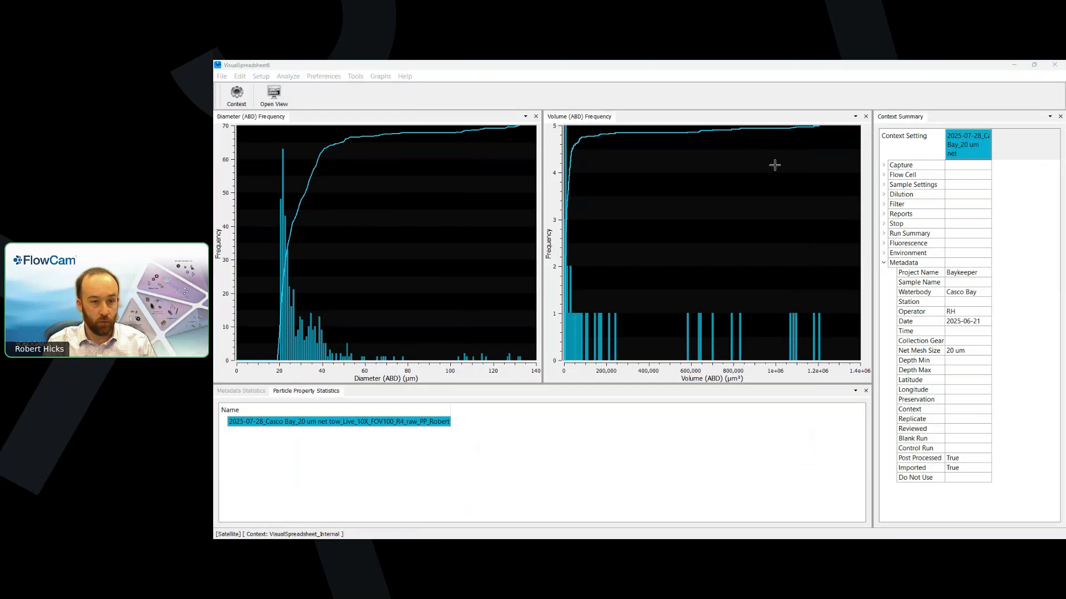
key(alt+Tab)
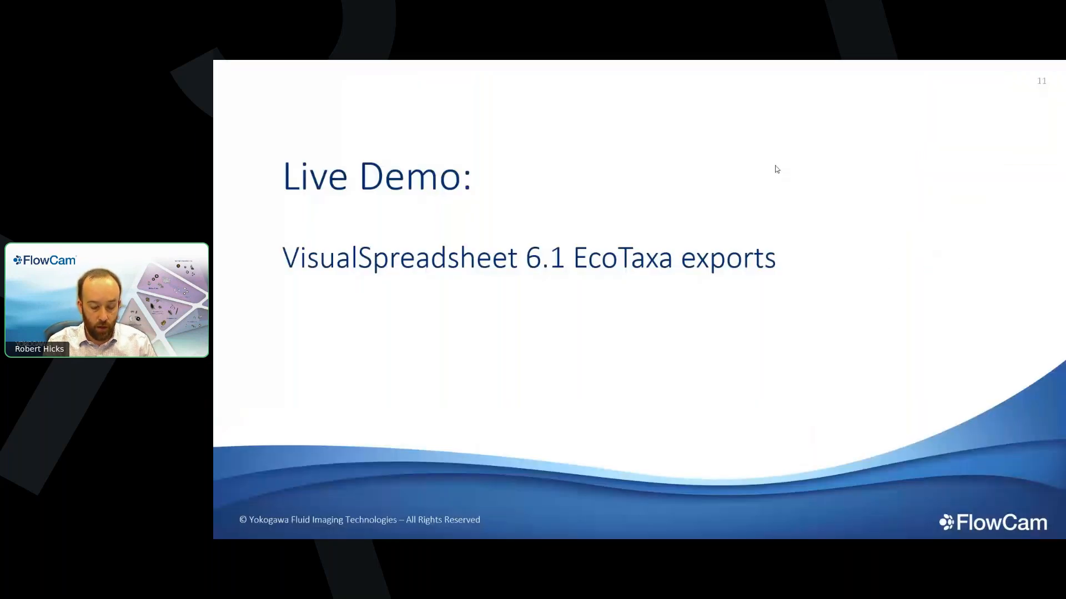
key(Right)
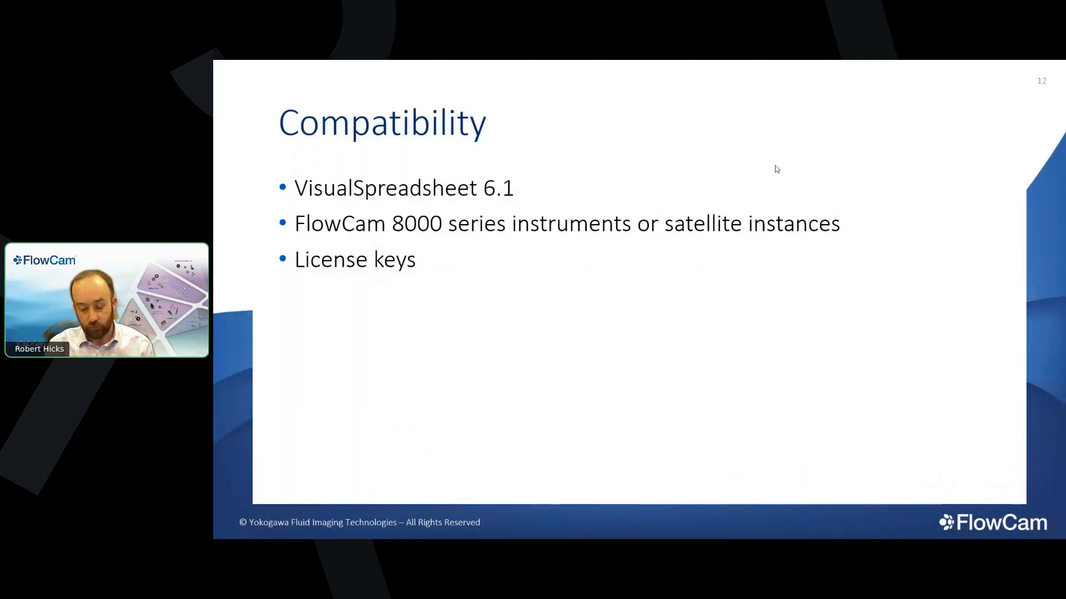
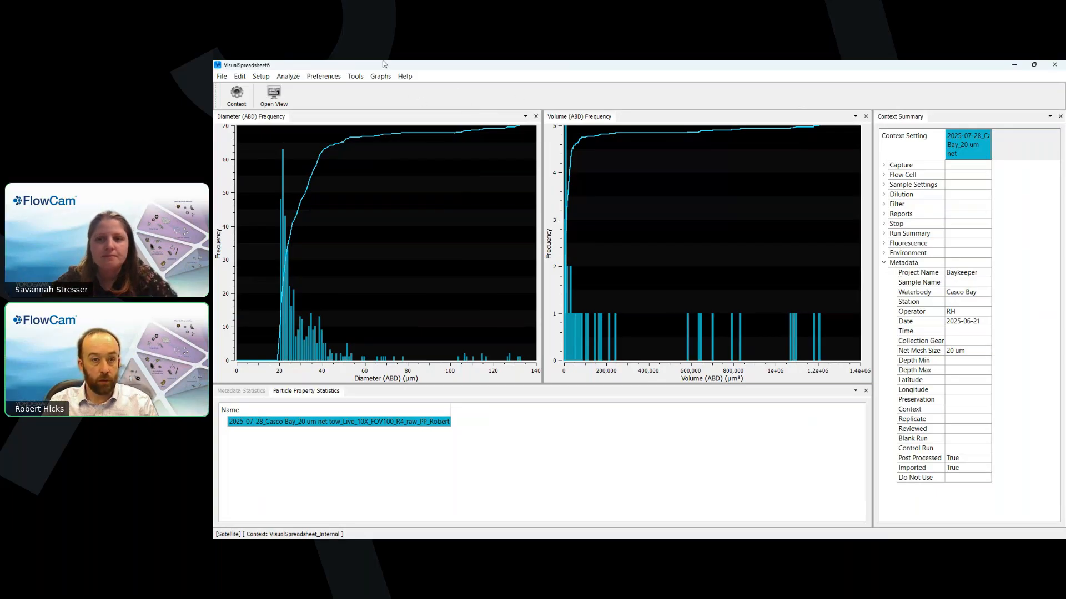
Step: Open the Example EcoTaxa Report template for editing from the list of EcoTaxa report templates
click(360, 78)
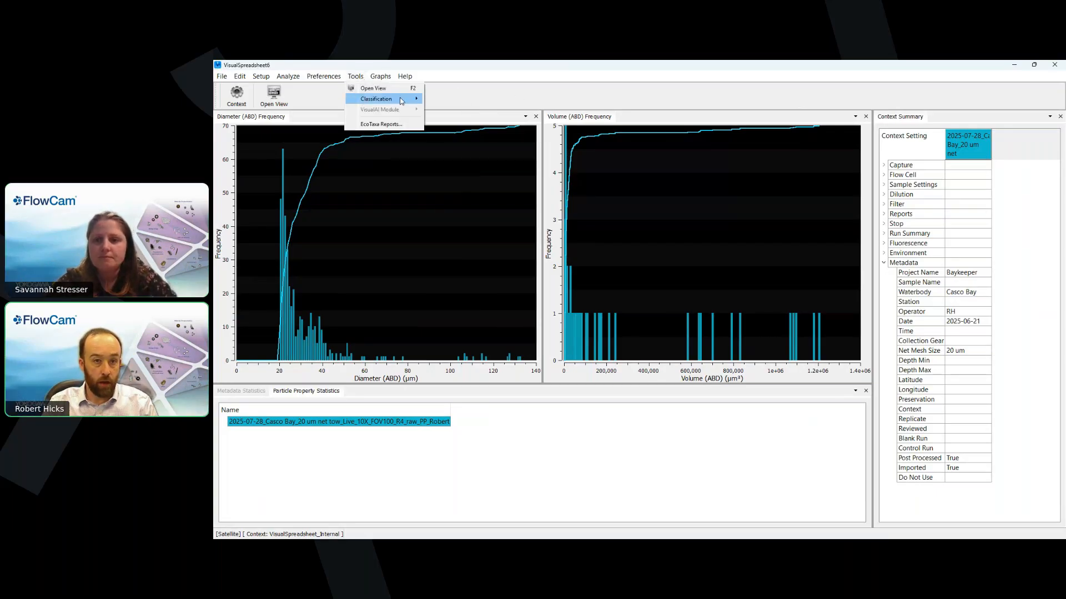
mouse_move(406, 100)
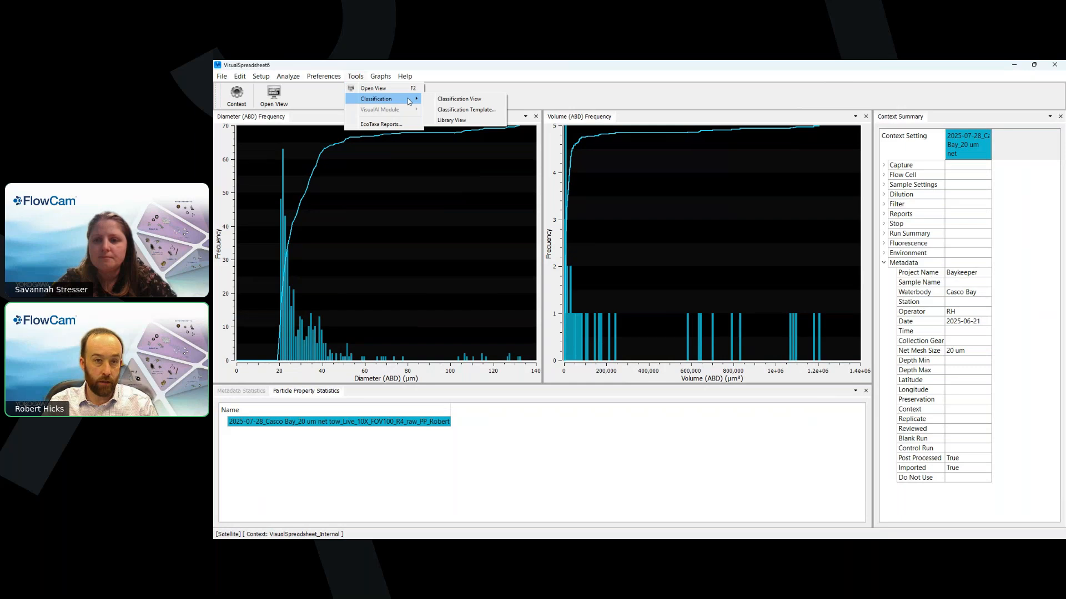
click(405, 125)
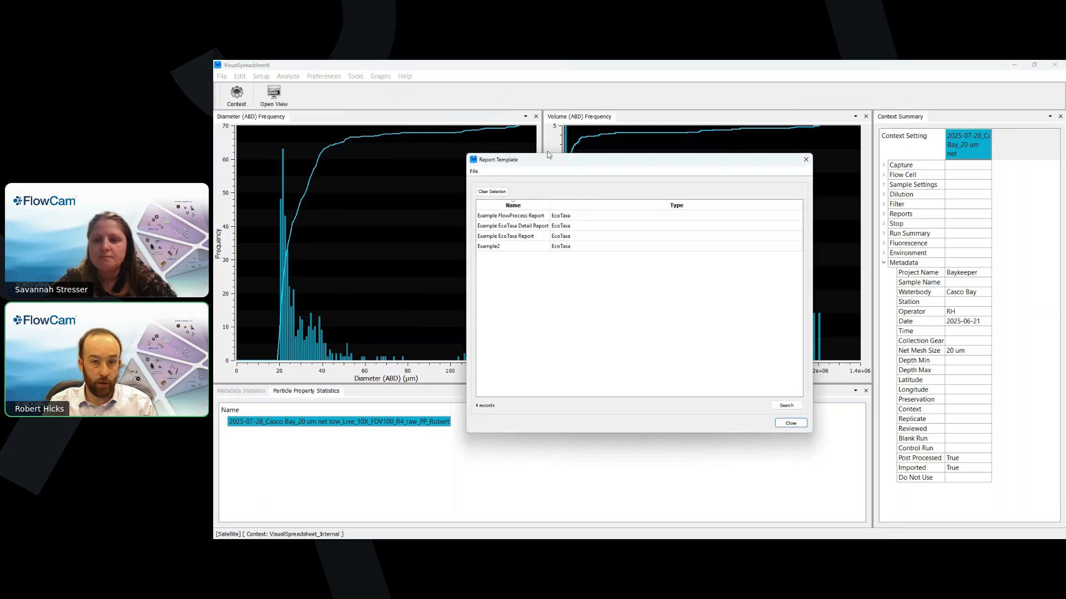
drag(556, 153, 527, 117)
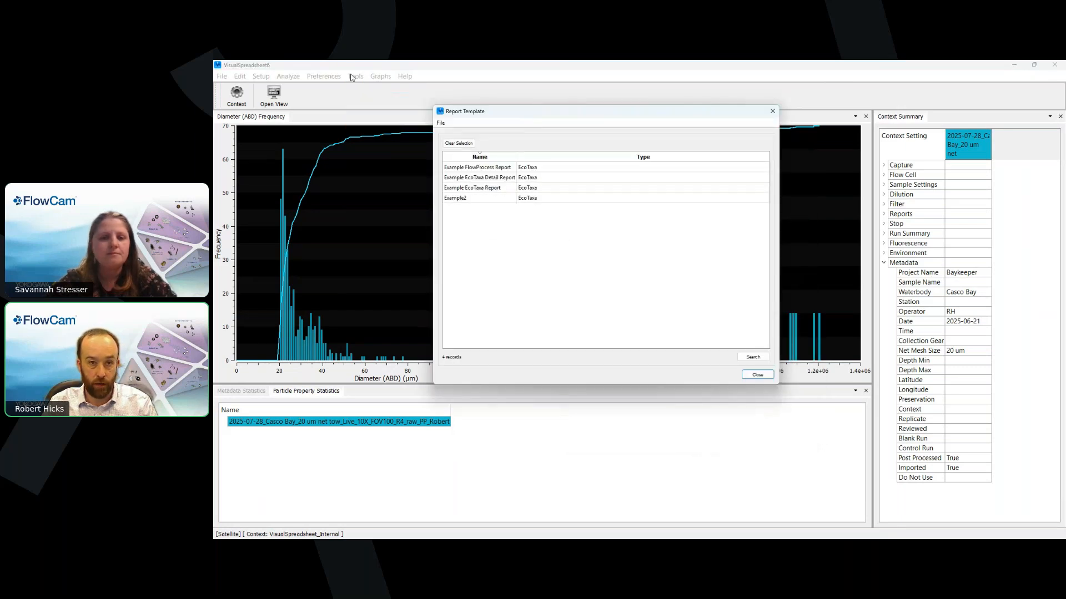
click(487, 188)
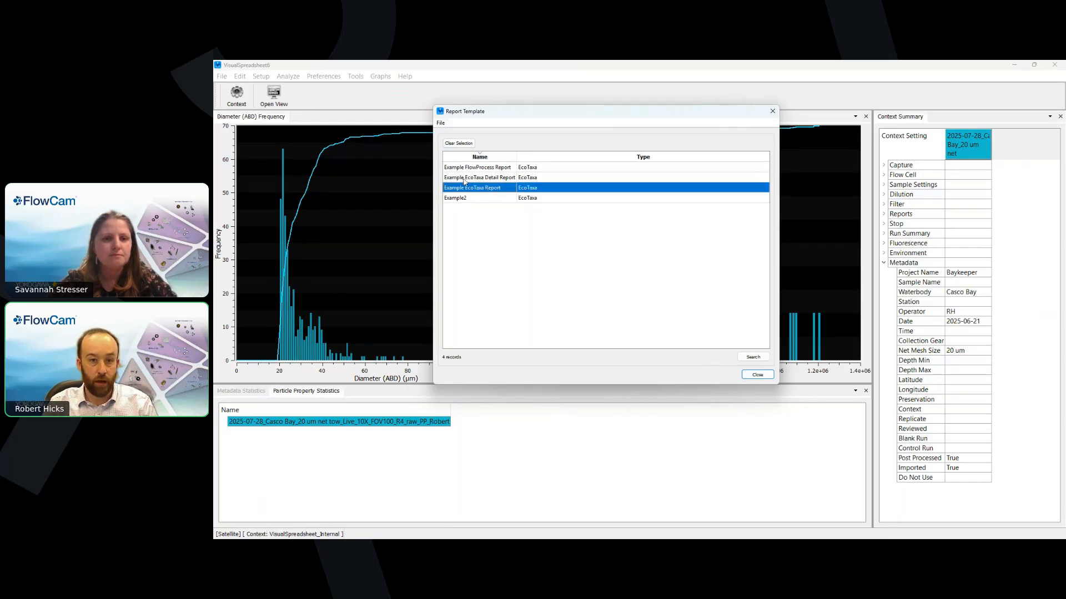
click(439, 124)
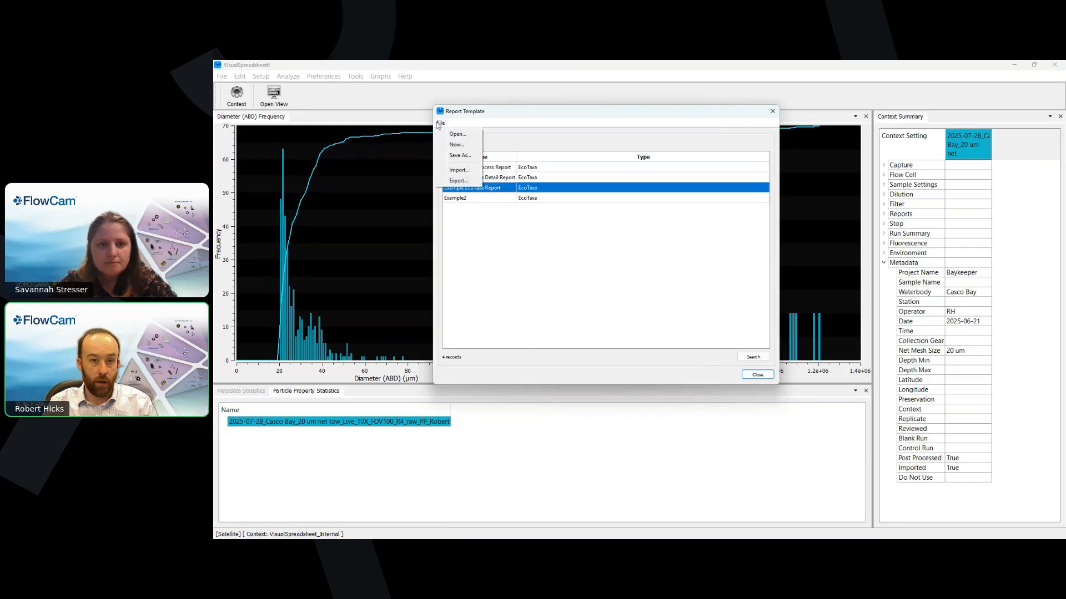
click(465, 135)
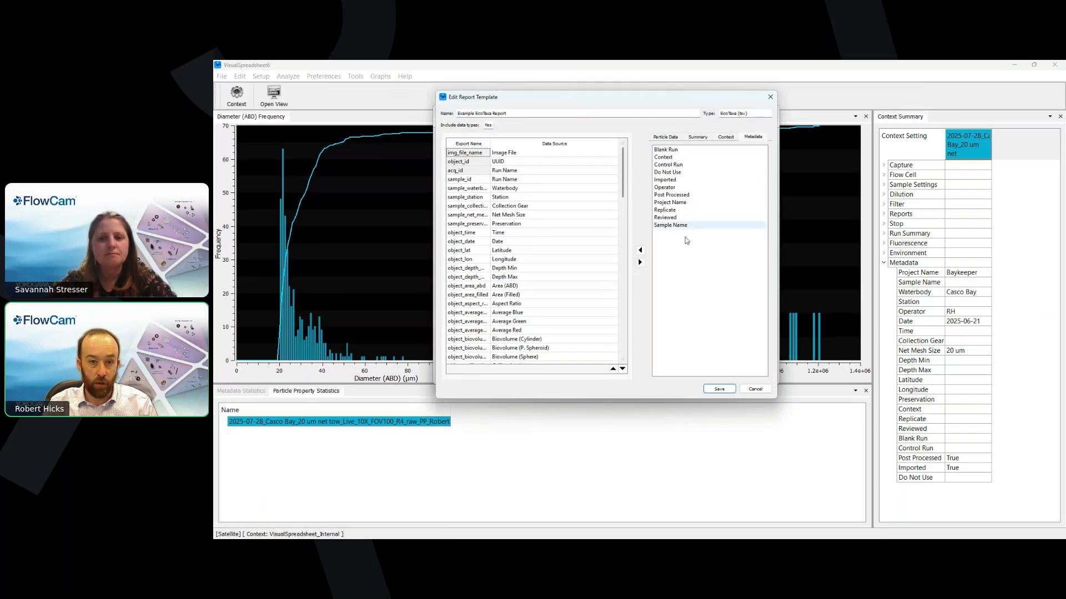
Step: Try removing the Ch1 and Ch2 area, peak, width and ratio fields from the template, and discard the changes
scroll(546, 209, down, 5)
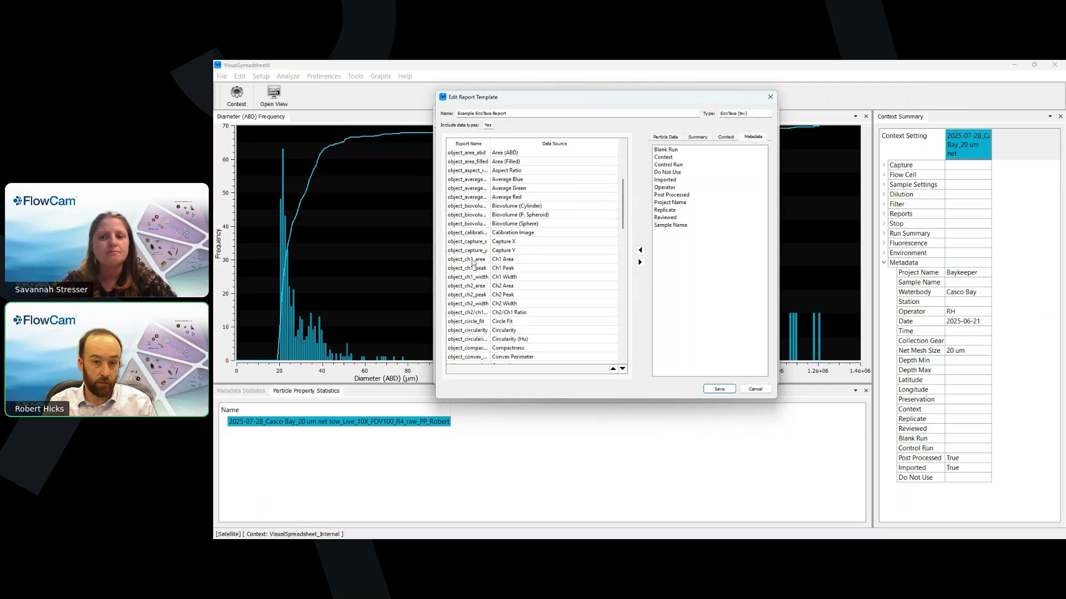
drag(472, 261, 474, 314)
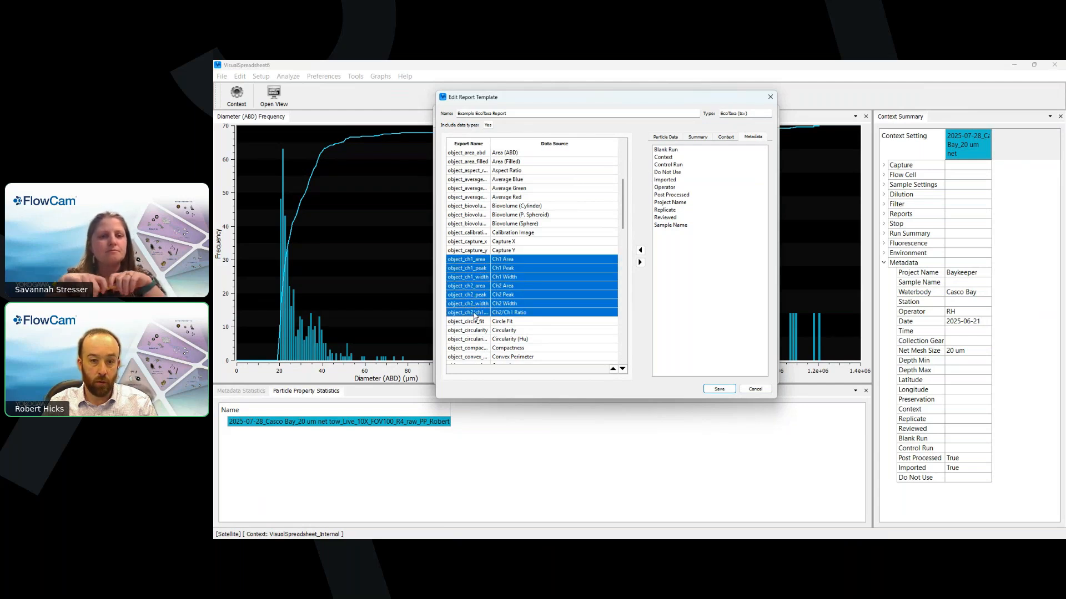
click(640, 263)
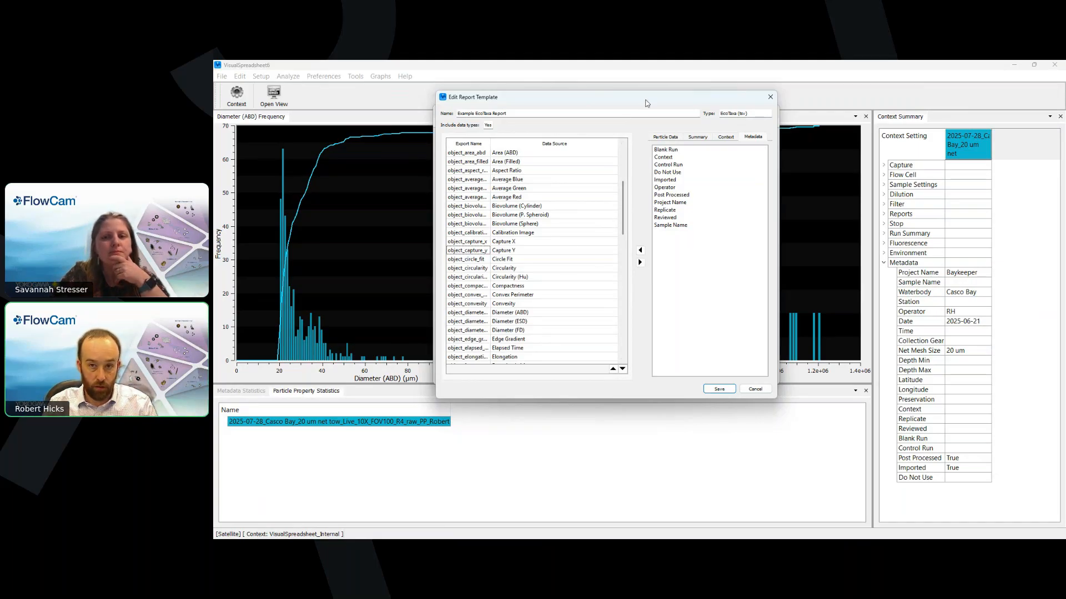
drag(645, 103, 617, 114)
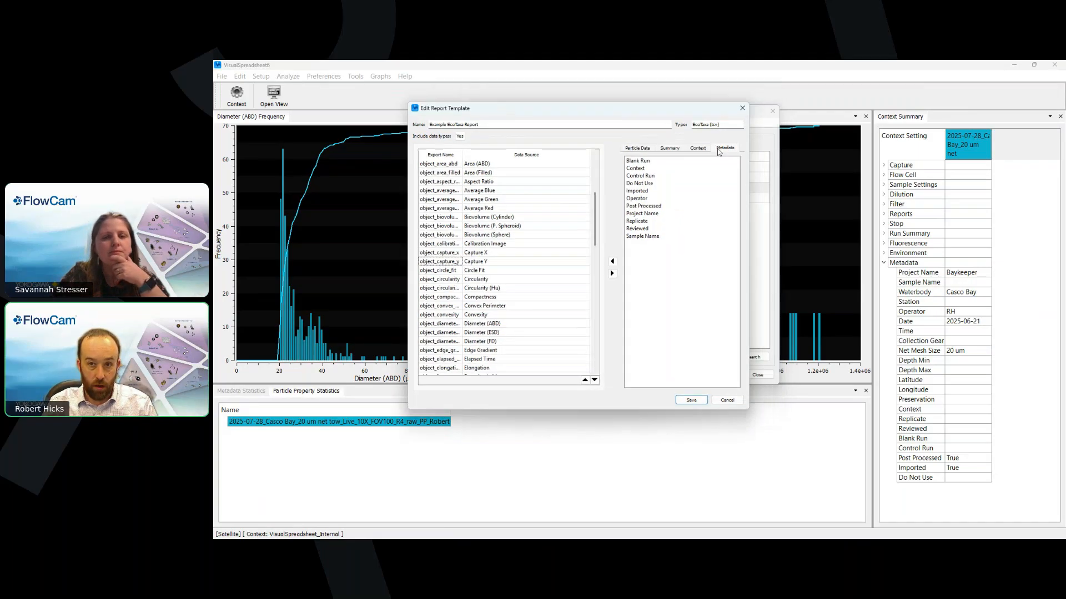
click(717, 402)
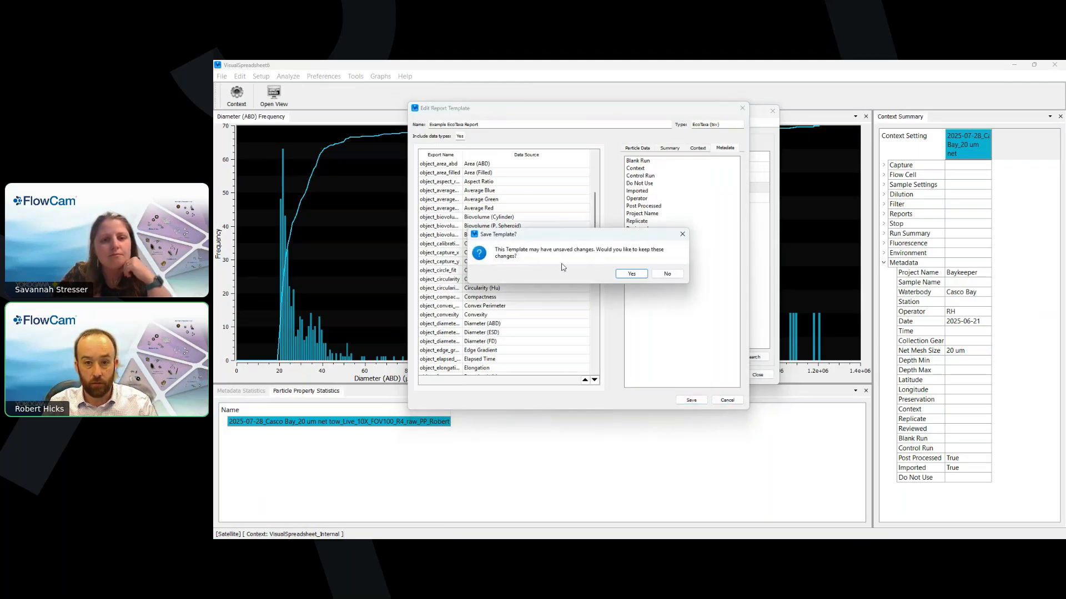
click(667, 274)
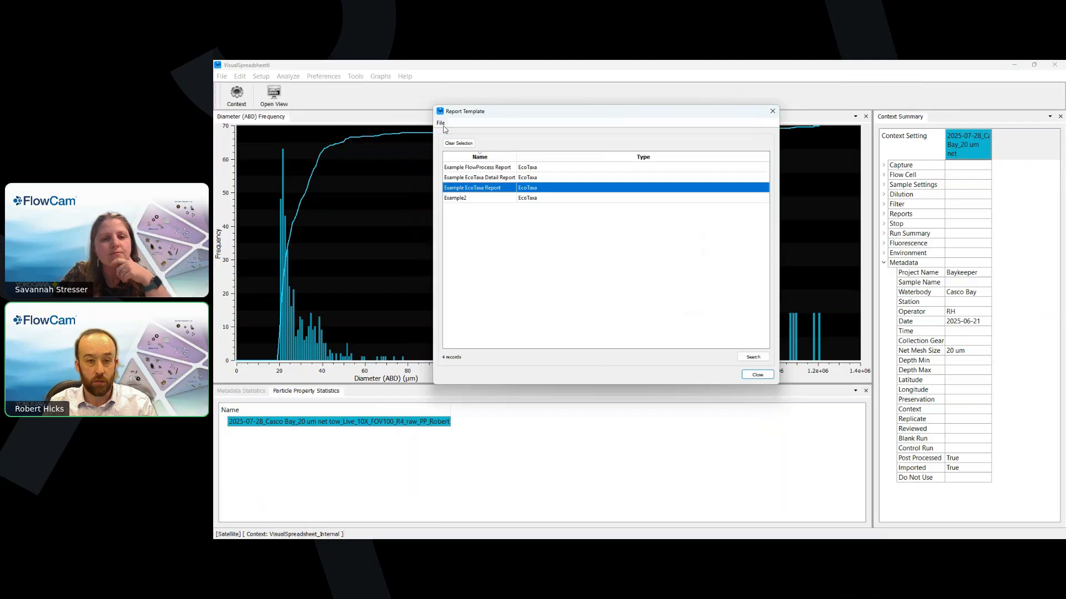
Step: View the export option for the selected Example EcoTaxa Report template and close the template window
click(442, 124)
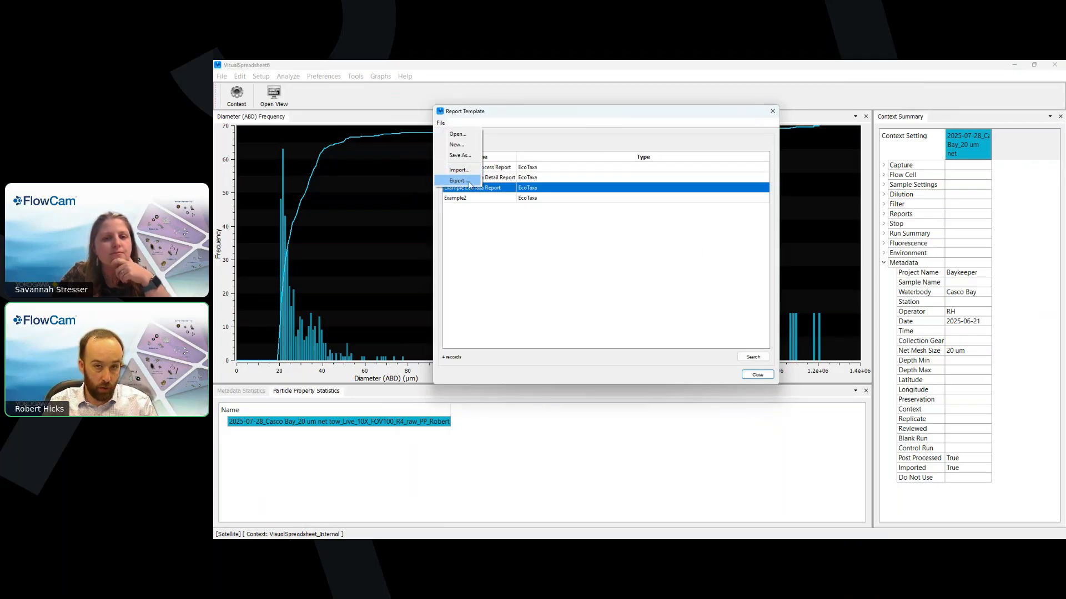
click(511, 252)
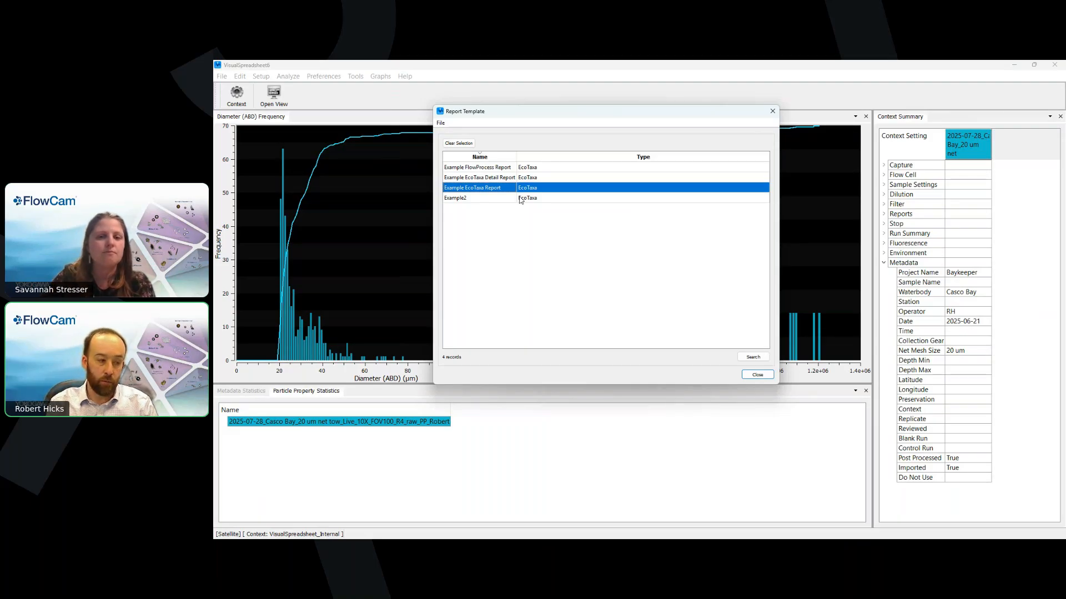
click(772, 111)
Step: Delete the Example2 EcoTaxa template from the stored DSV templates
click(222, 76)
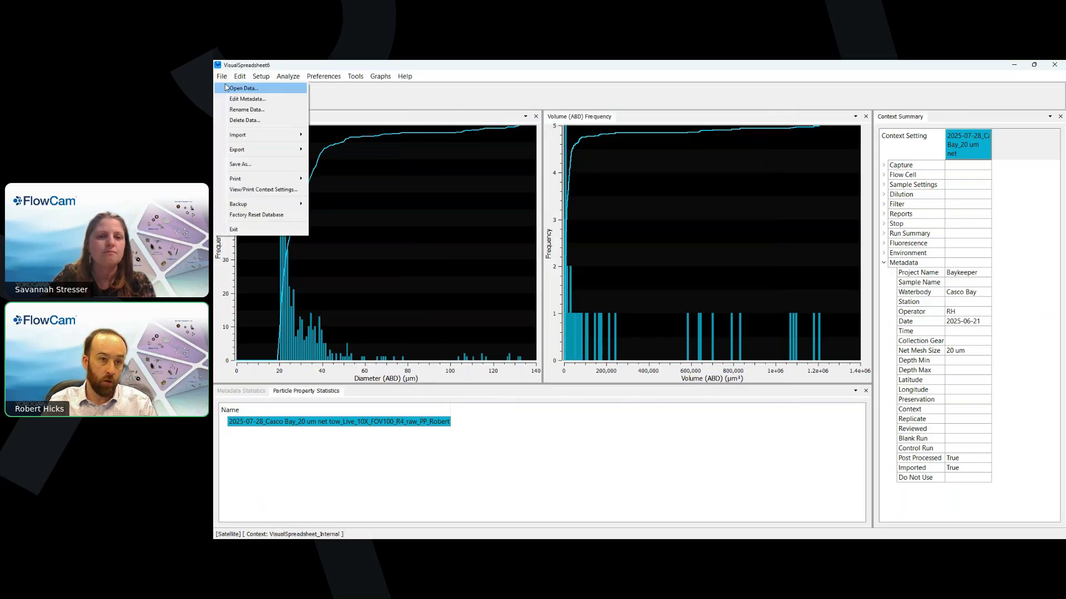
click(244, 121)
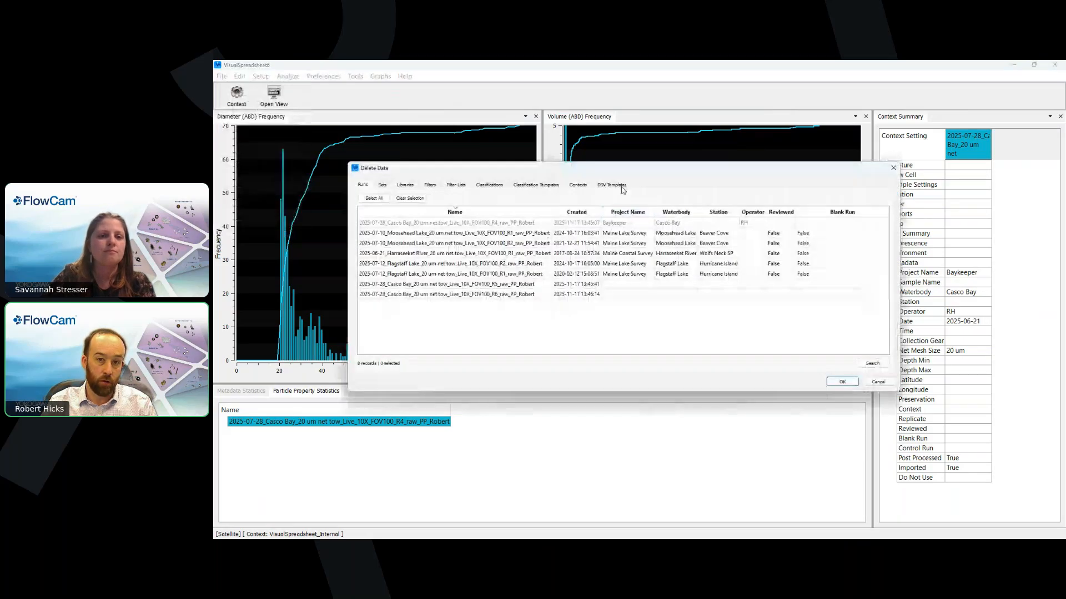
click(612, 186)
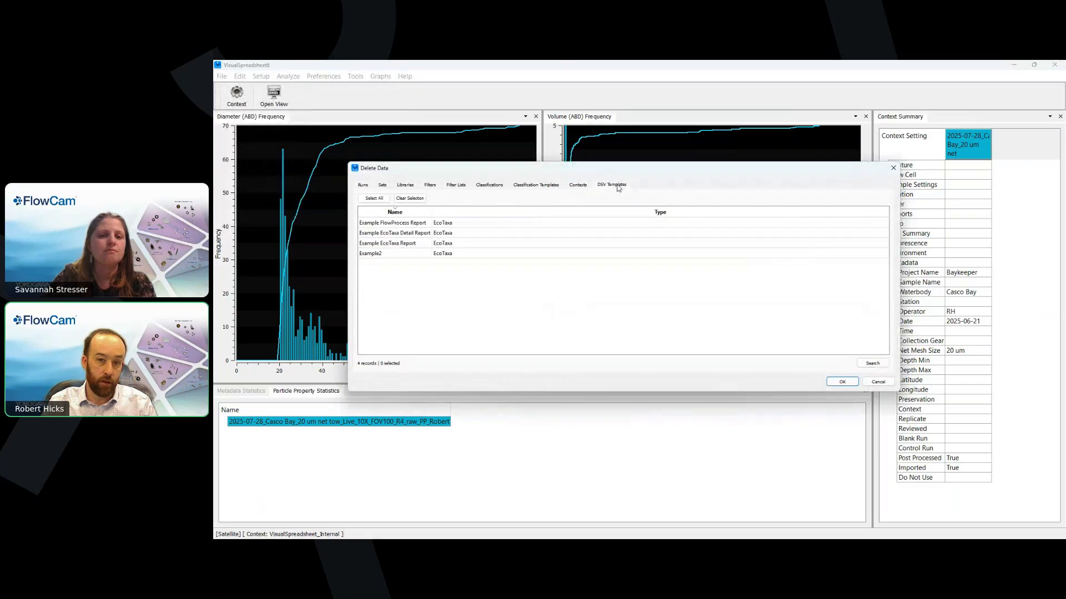
click(401, 254)
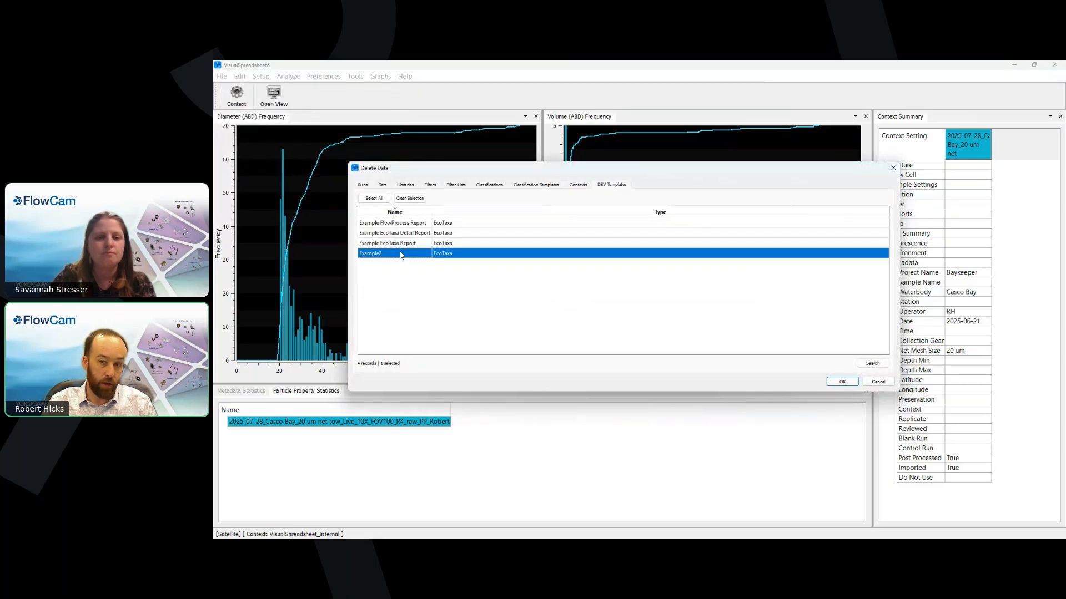
click(839, 382)
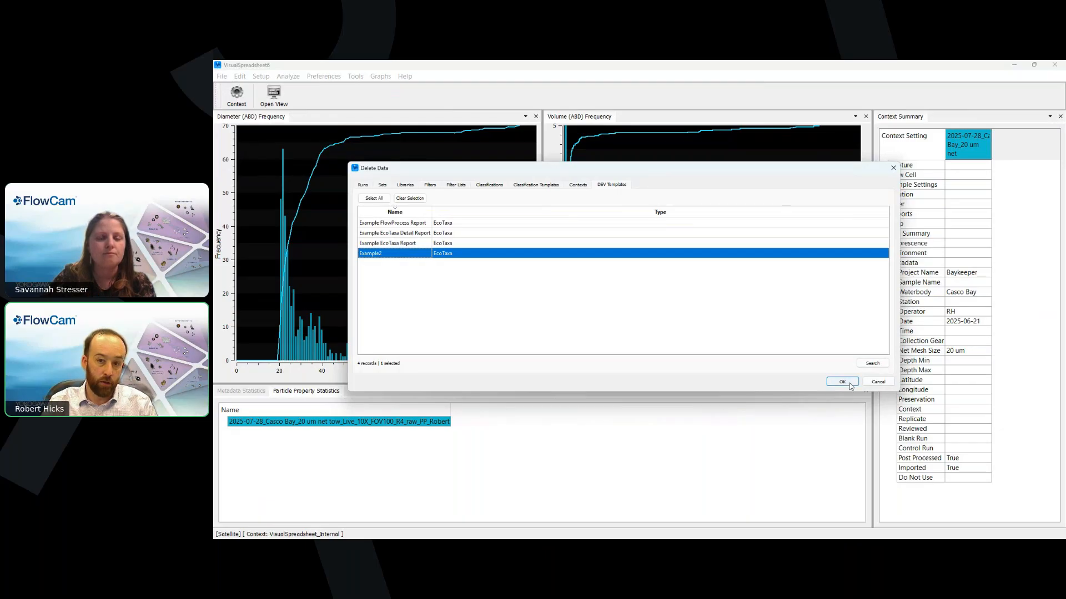
click(633, 318)
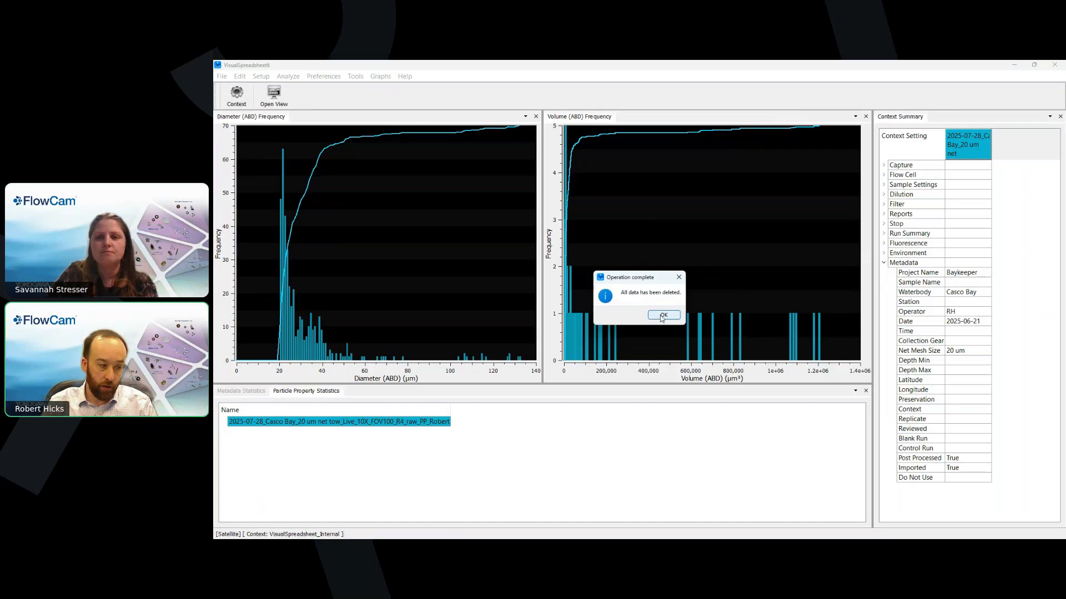
click(662, 316)
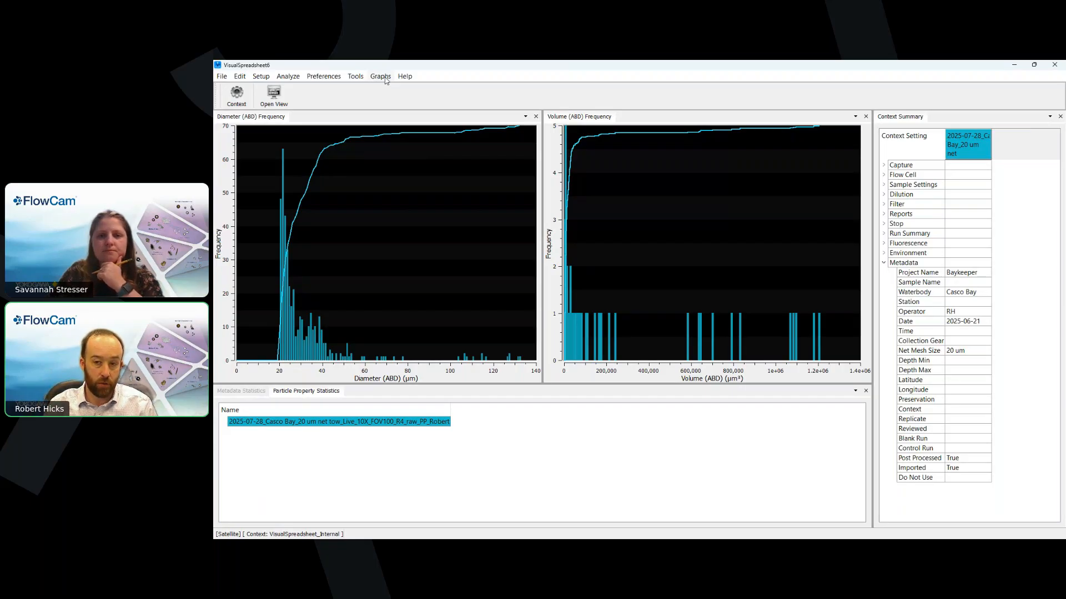
Step: Open rawfile_000000 from the Aquatics Raw Data Run folder and look through the date, time and other run metadata fields
click(257, 78)
click(294, 87)
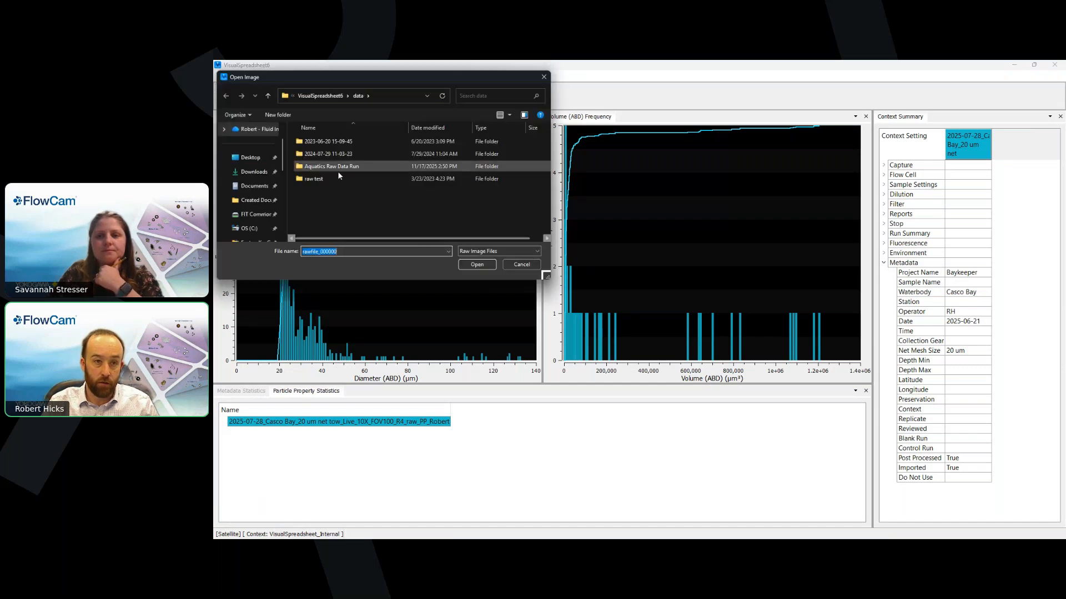
double_click(319, 166)
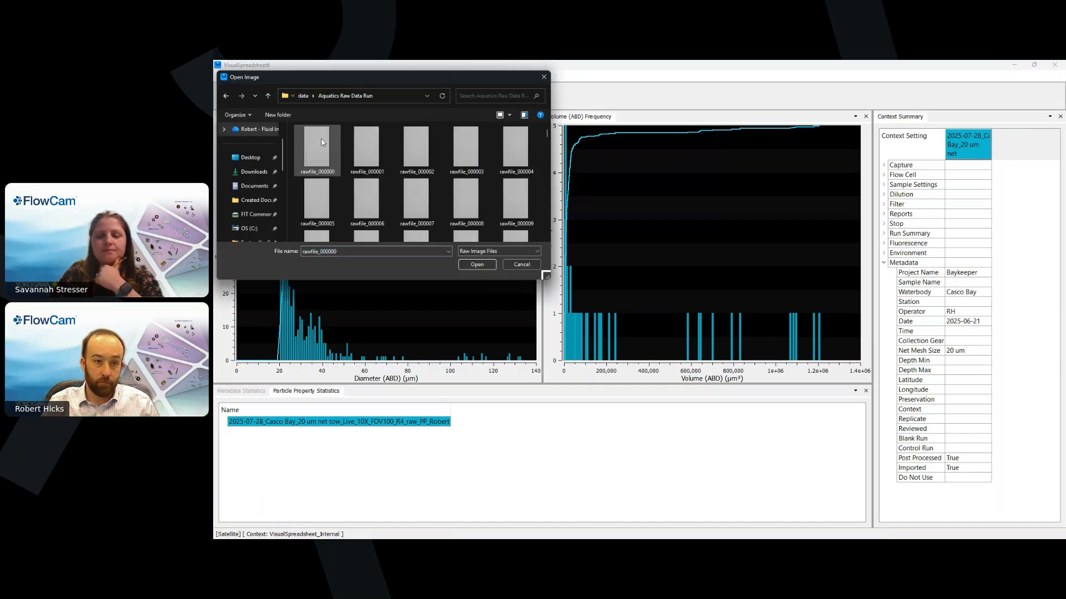
double_click(322, 142)
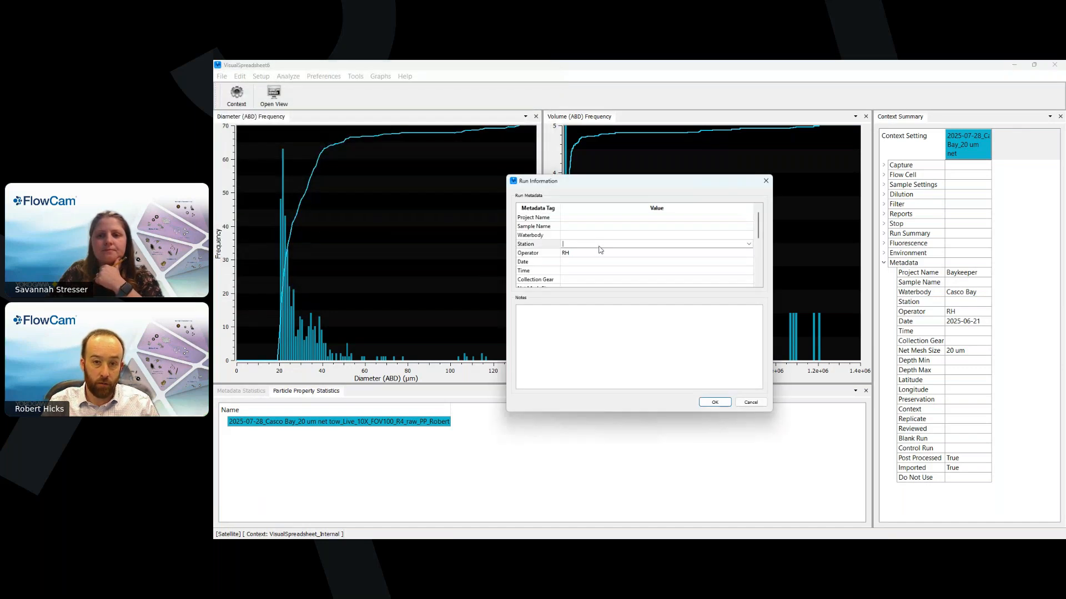
click(602, 270)
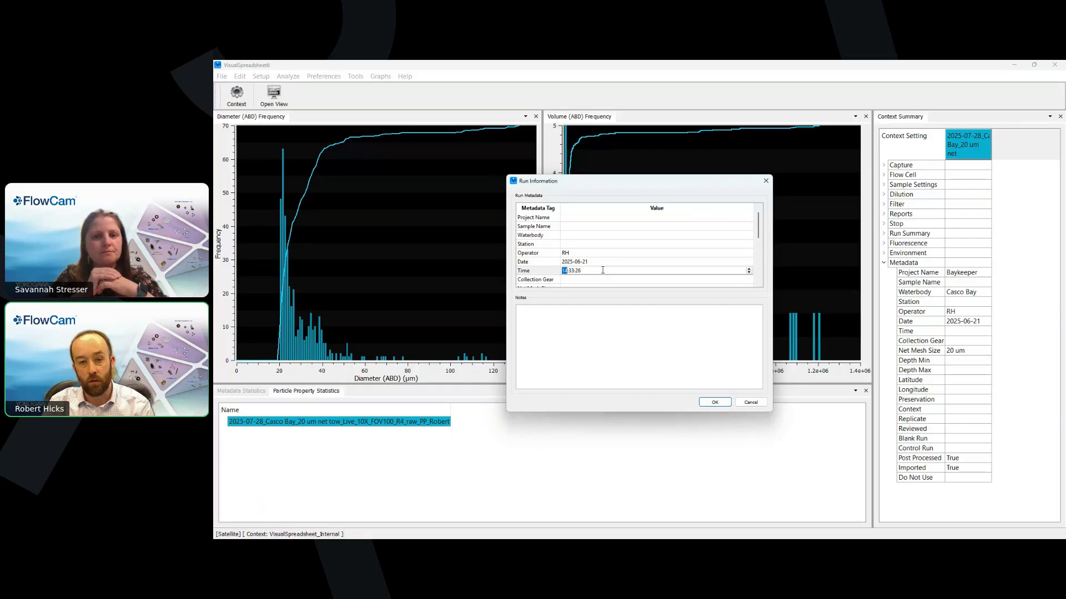
scroll(659, 262, down, 1)
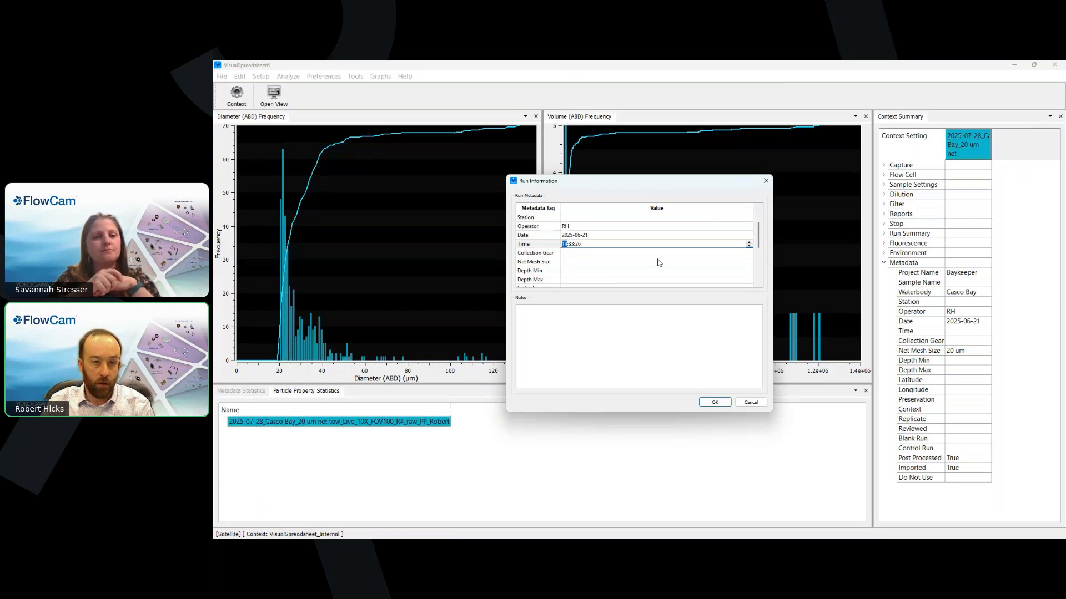
Step: Try setting the Operator tag's data default to Last Used Value in the Metadata Manager, and close it without saving
click(342, 122)
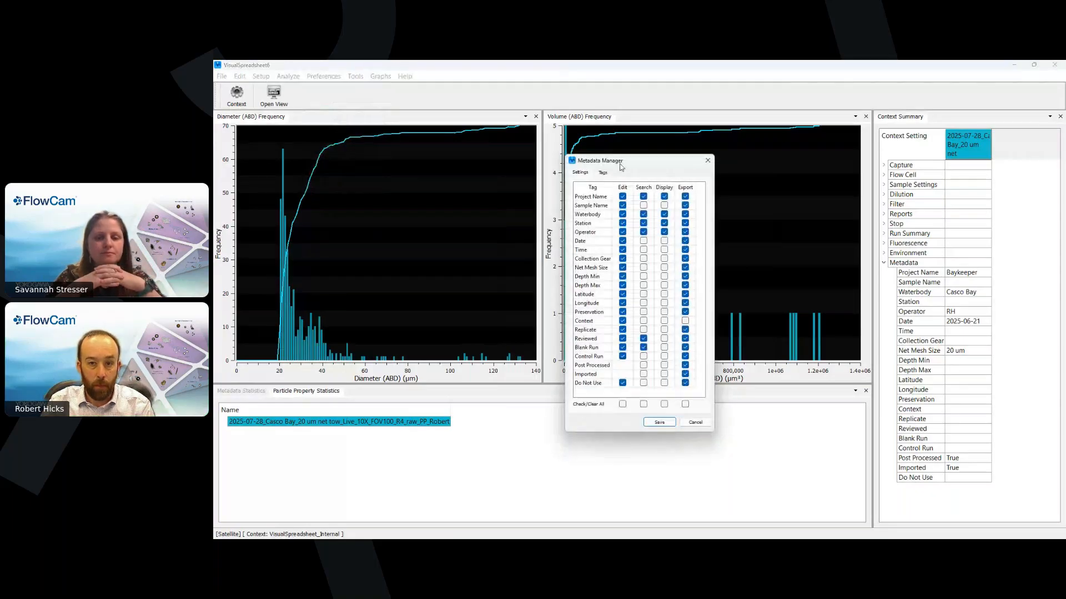
click(603, 172)
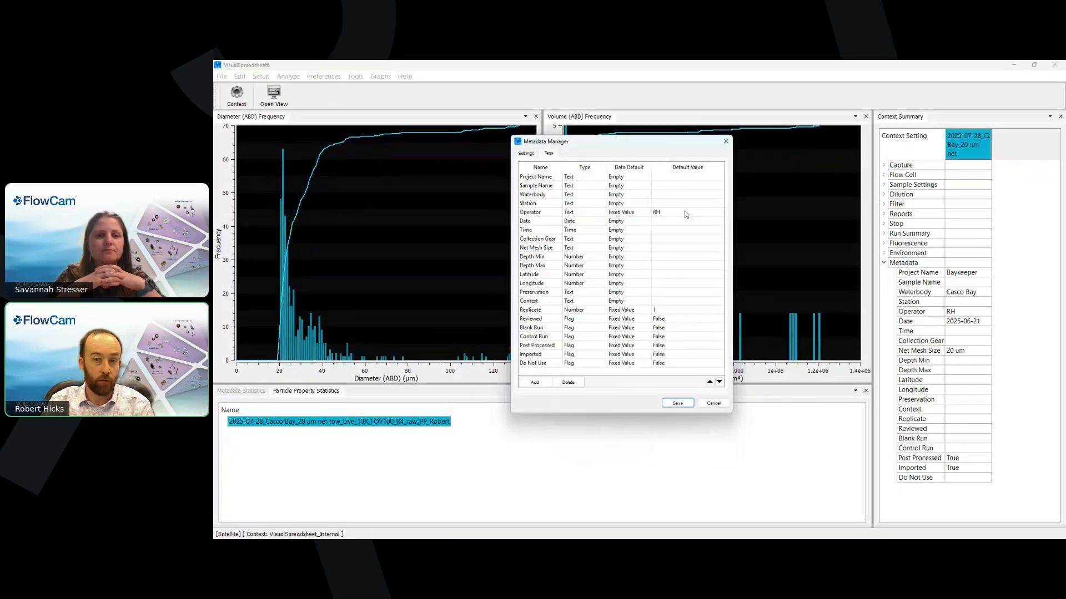
click(641, 214)
click(646, 215)
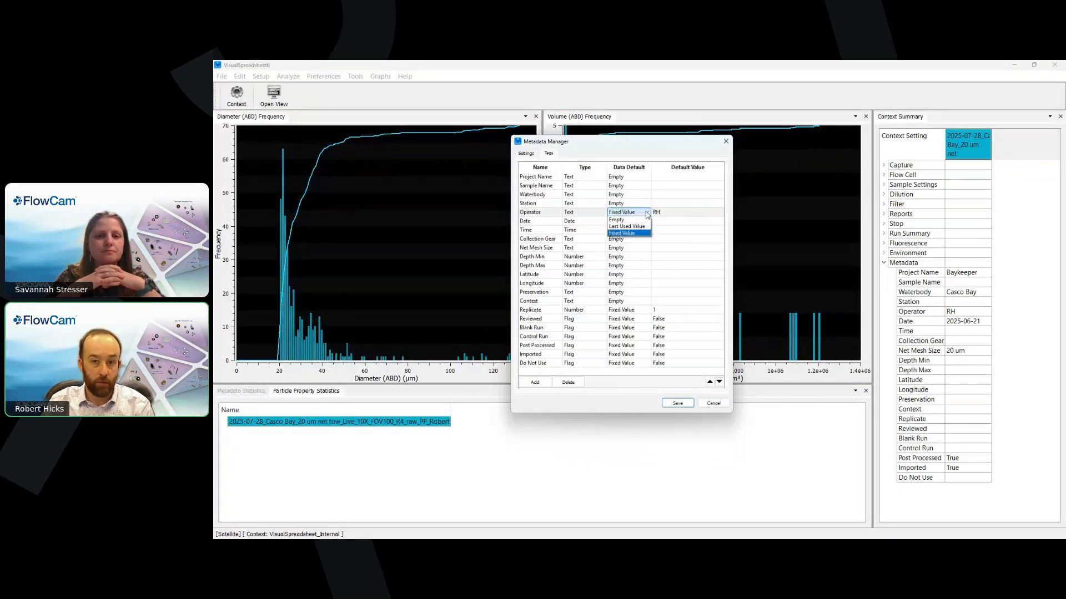
click(637, 226)
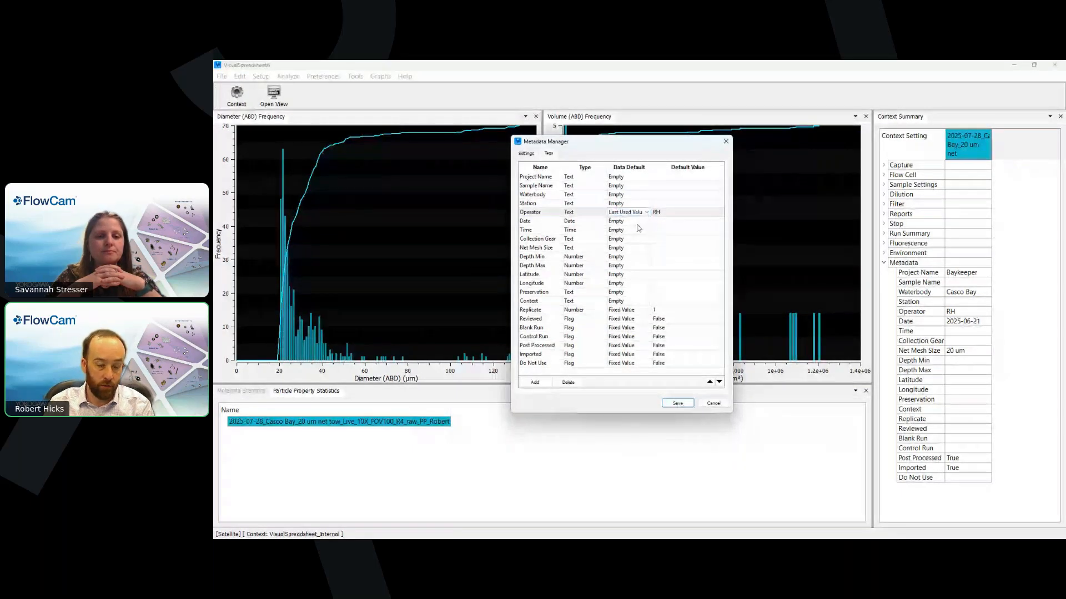
click(726, 142)
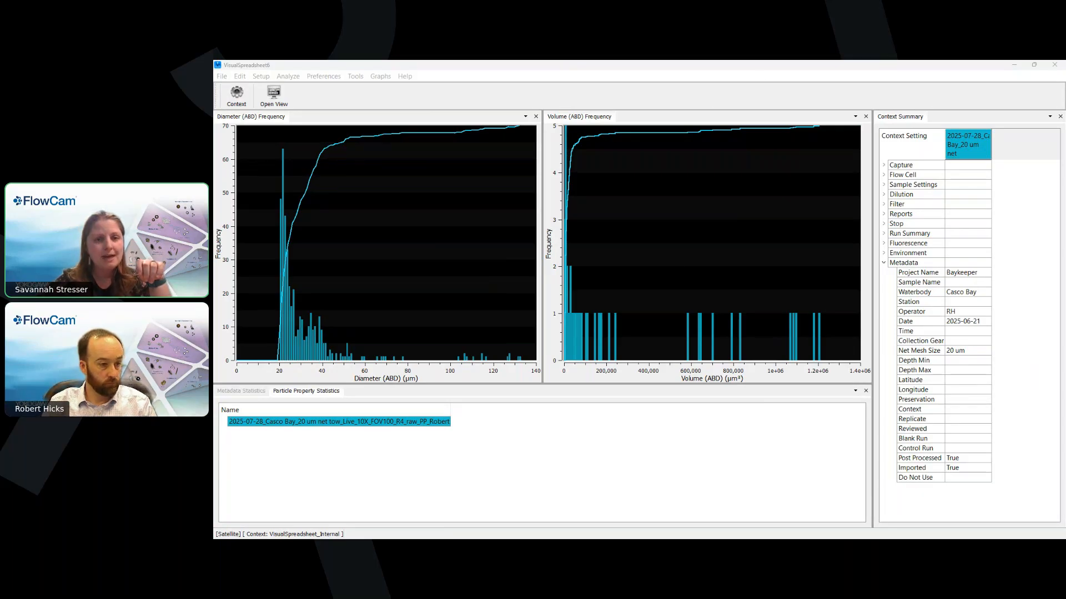
Step: Switch to File Explorer and view the exported run folders inside the example ecotaxa report
key(alt+Tab)
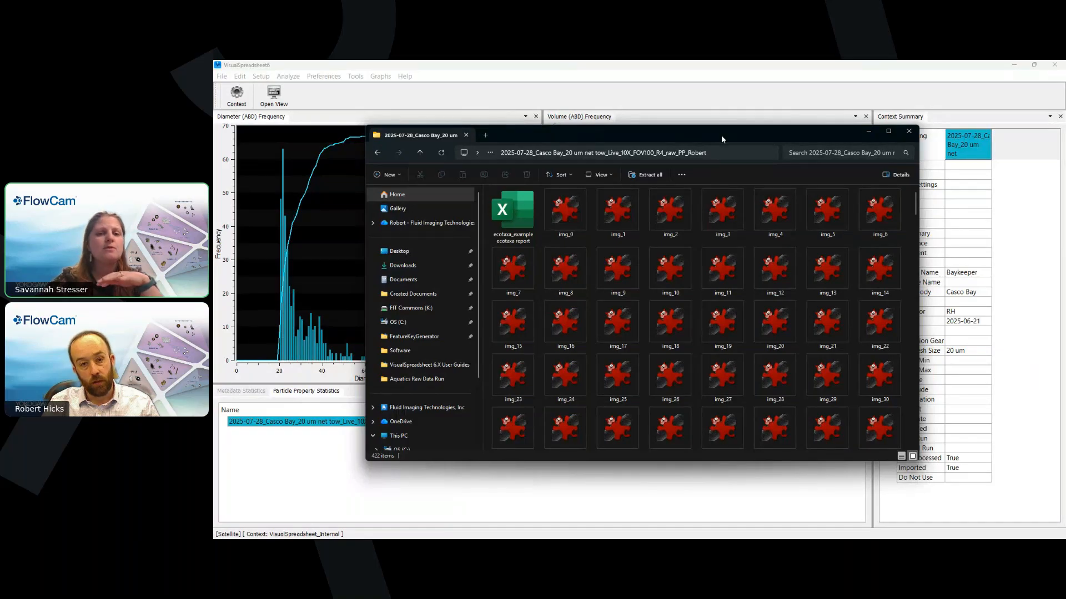
click(406, 195)
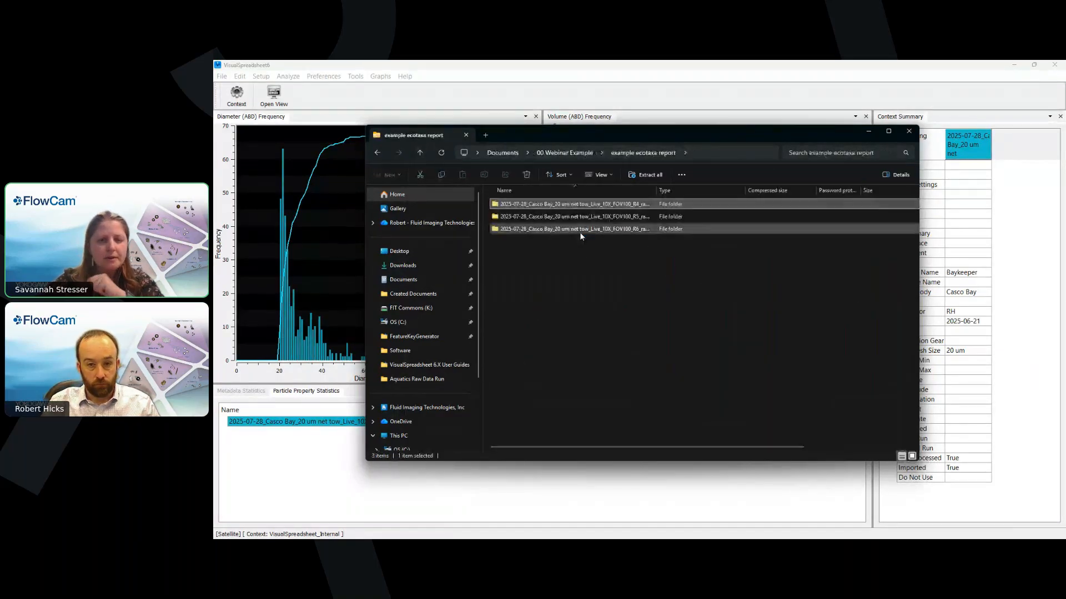
Step: Check the size of the zipped example ecotaxa report in the 00 Webinar Example folder and switch back to VisualSpreadsheet
click(422, 154)
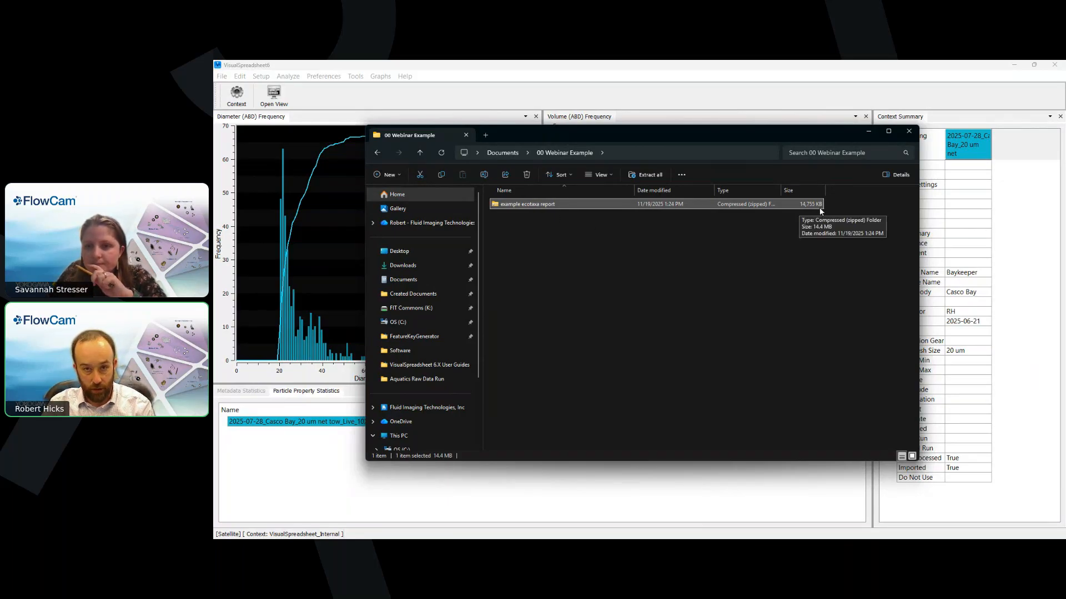
click(693, 86)
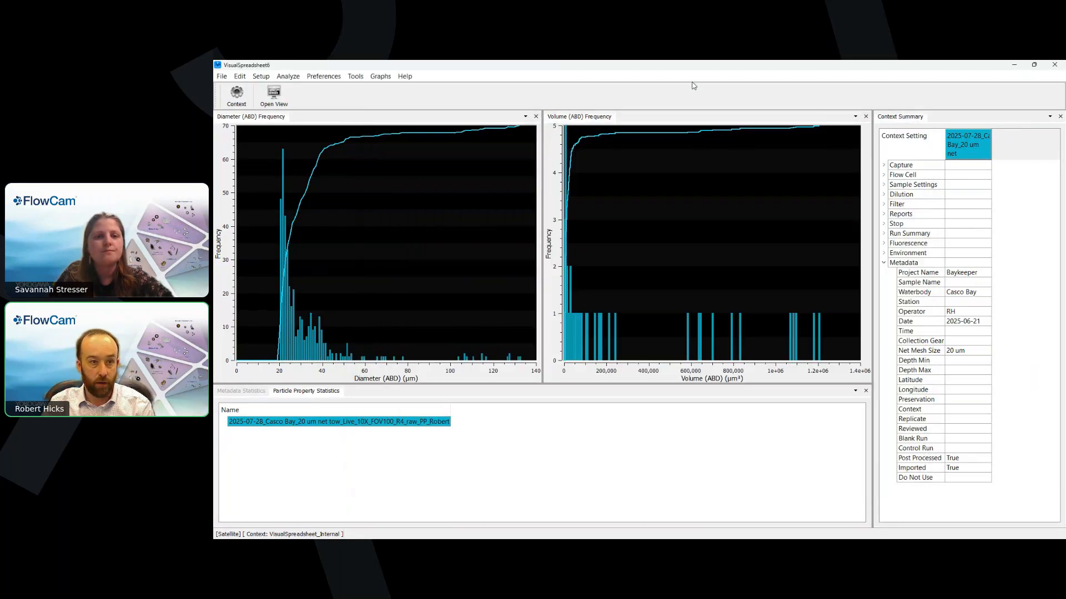
Step: Unload the Casco Bay R4 run from the selected data
click(221, 77)
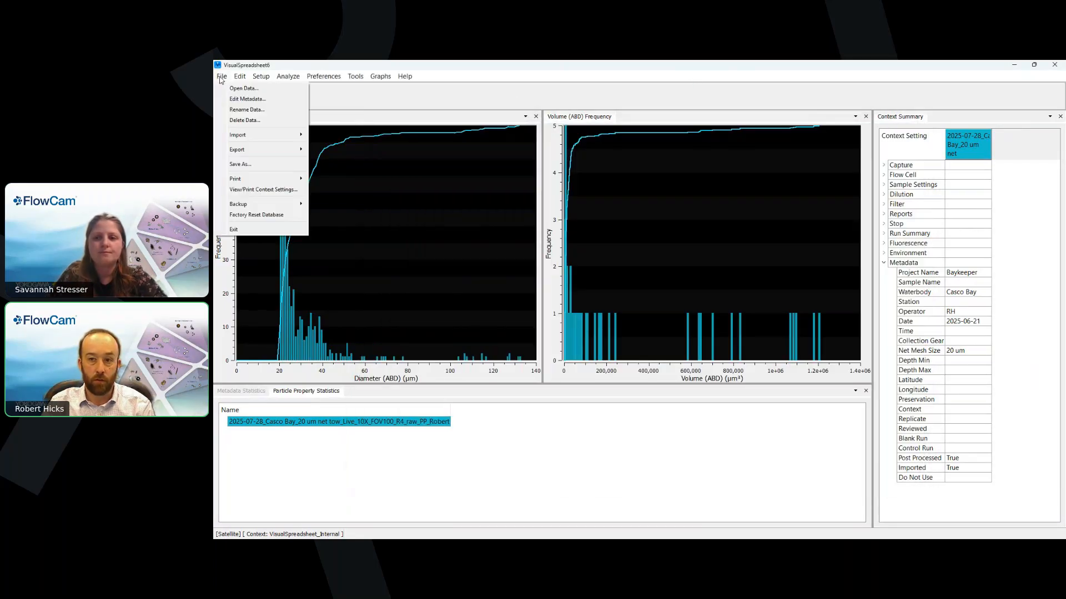
click(237, 99)
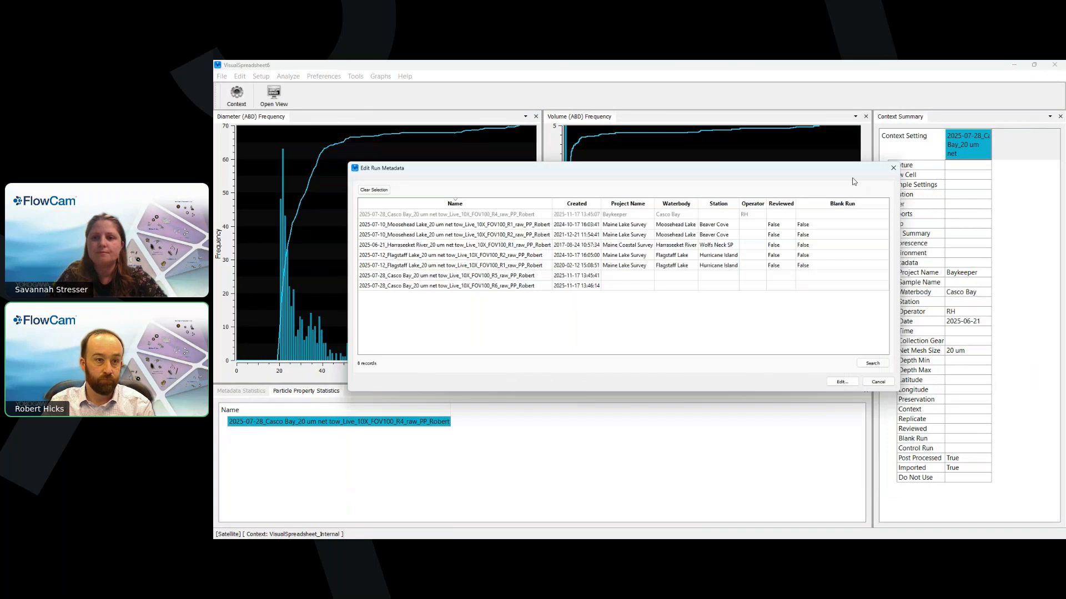
click(224, 76)
click(242, 89)
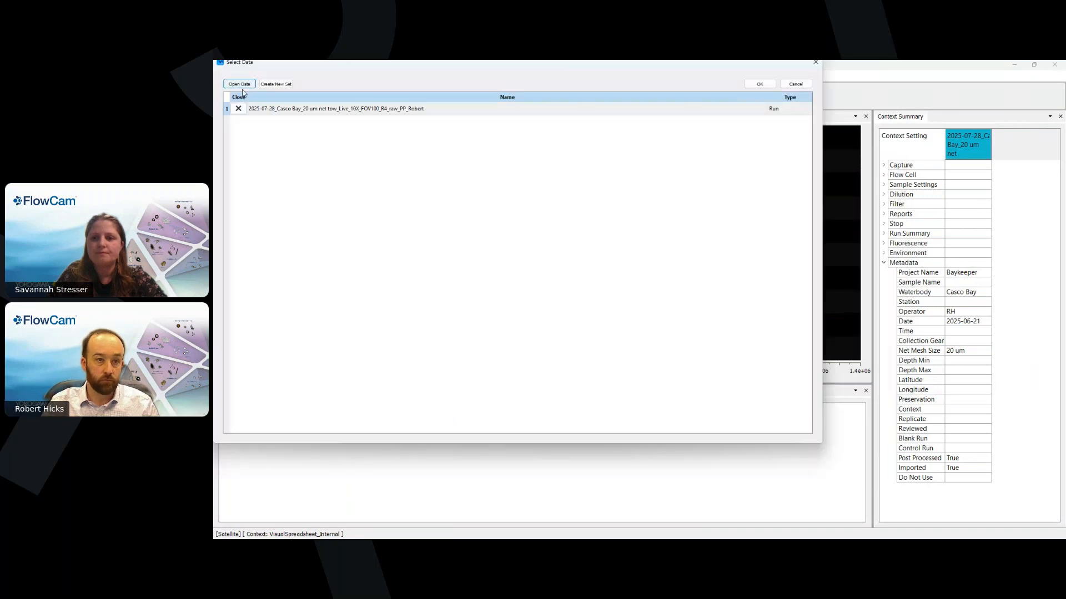
click(242, 89)
click(425, 92)
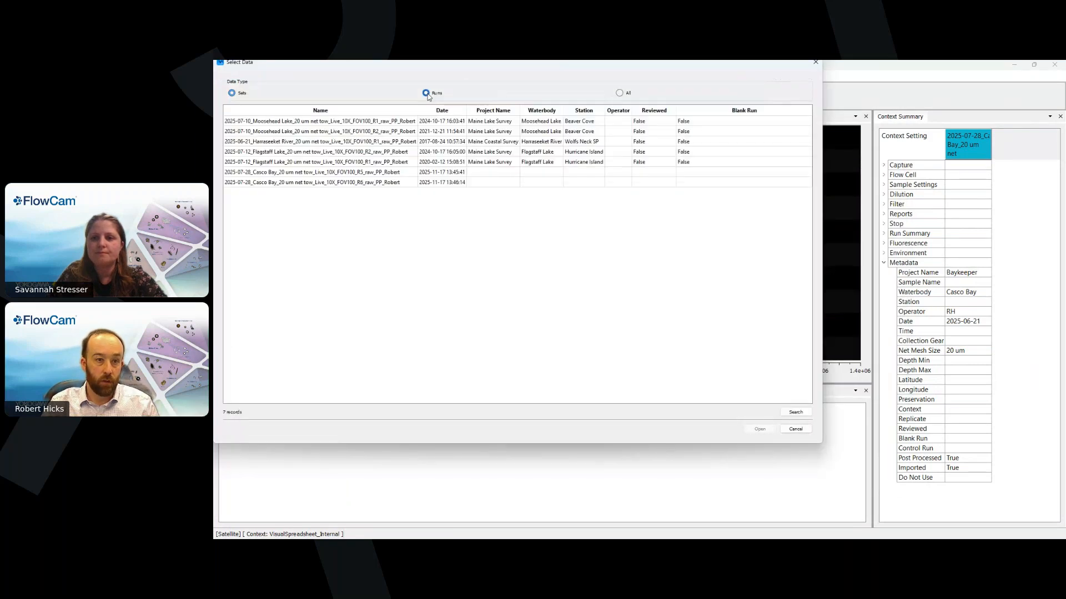
click(301, 172)
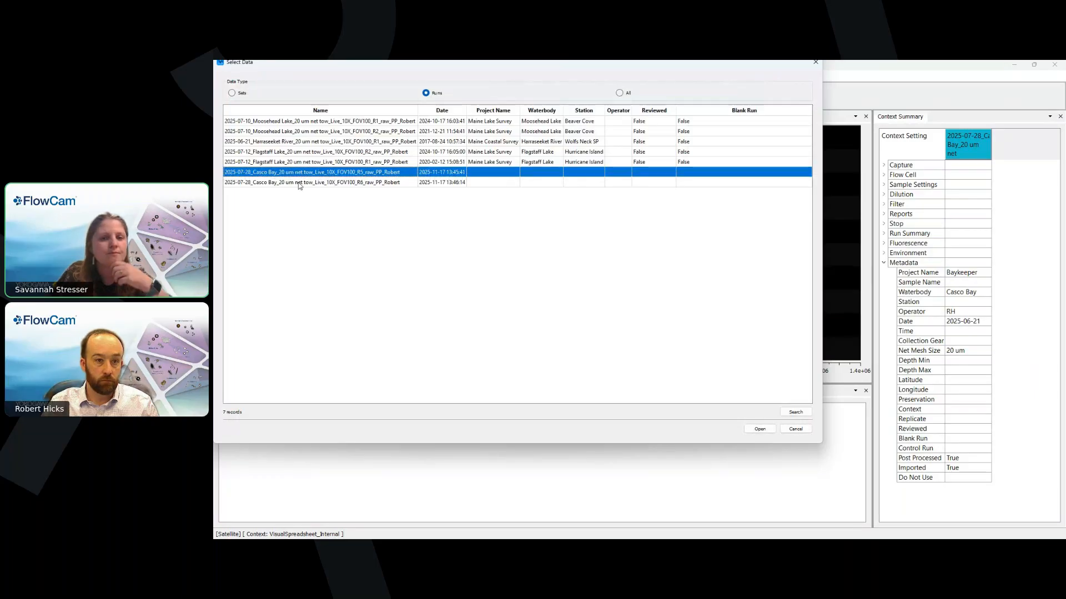
click(760, 429)
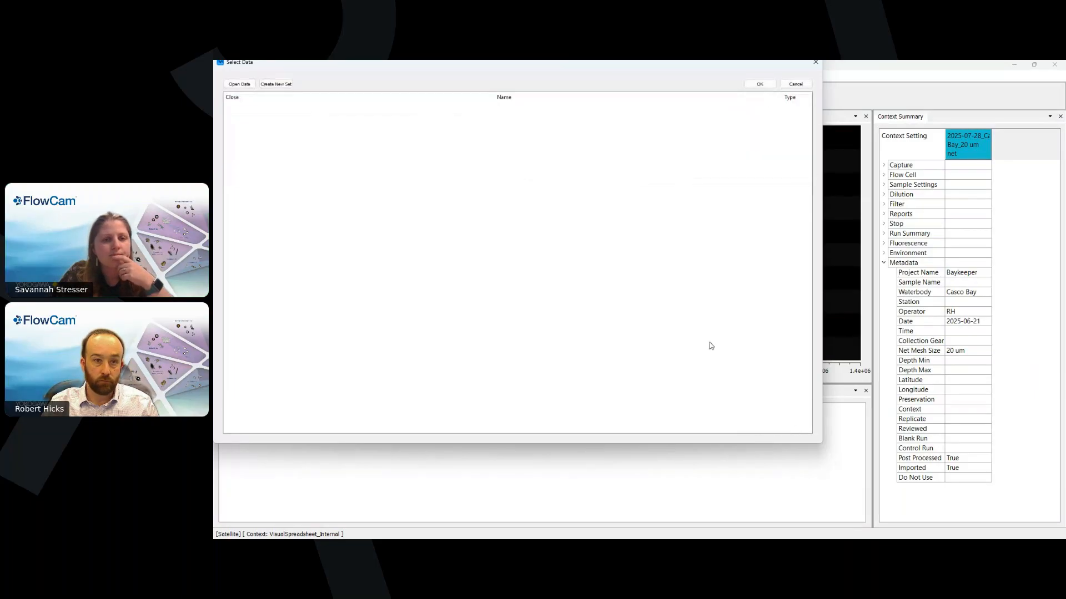
click(759, 85)
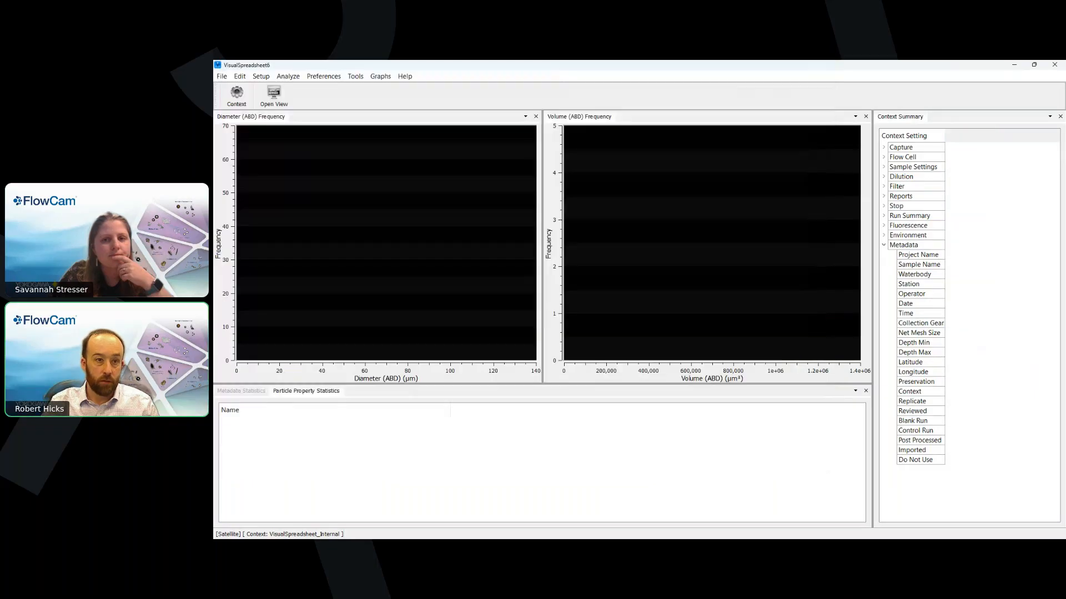
Step: Open the three Casco Bay 20 um net tow runs R4, R5 and R6 together
click(221, 76)
click(244, 88)
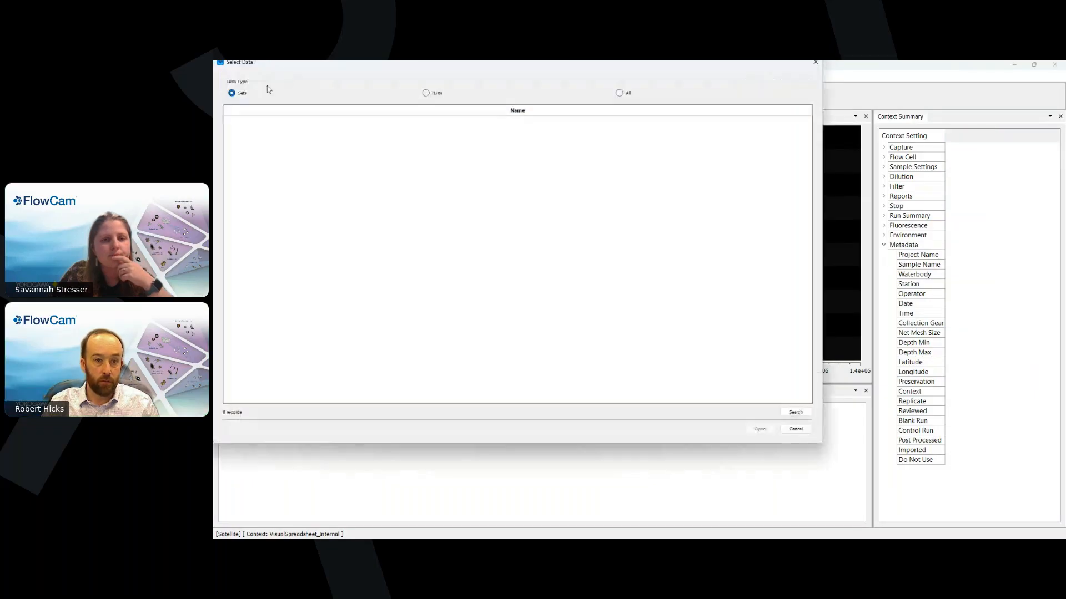
click(426, 93)
ctrl+click(317, 182)
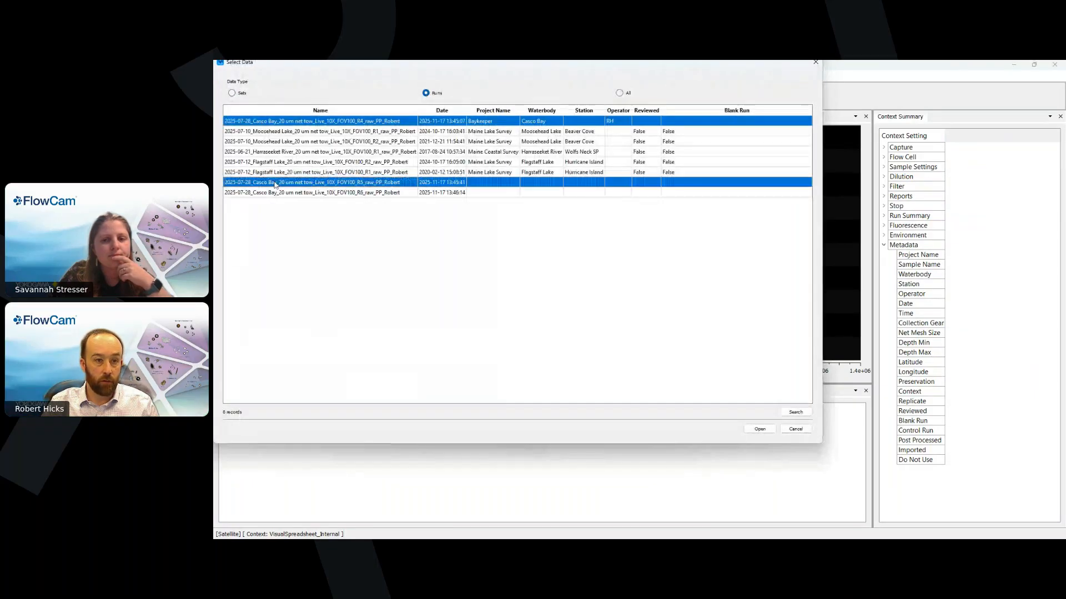
ctrl+click(317, 192)
click(759, 429)
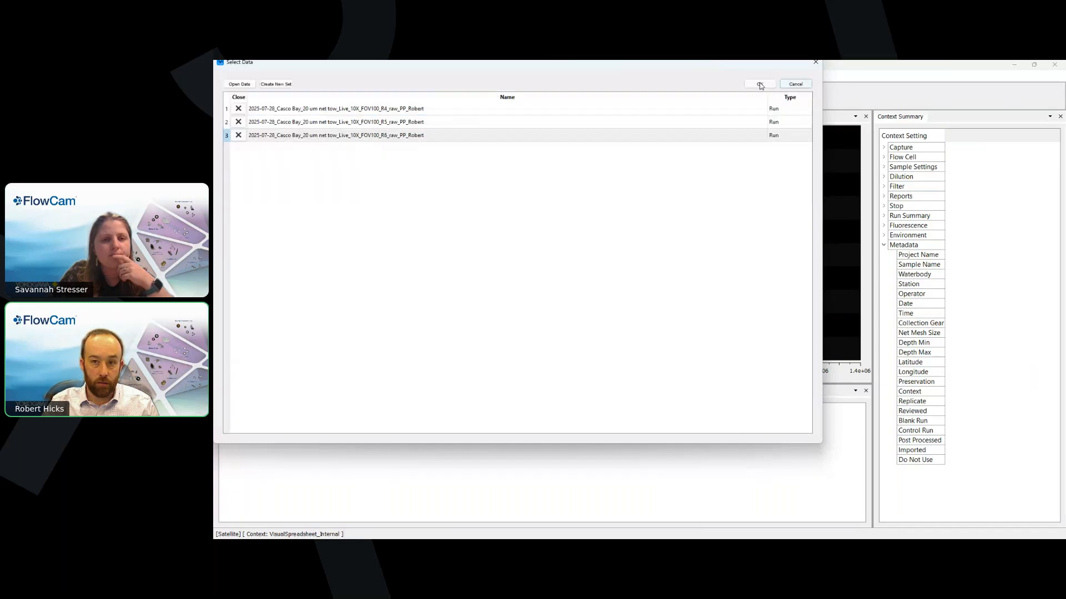
key(Return)
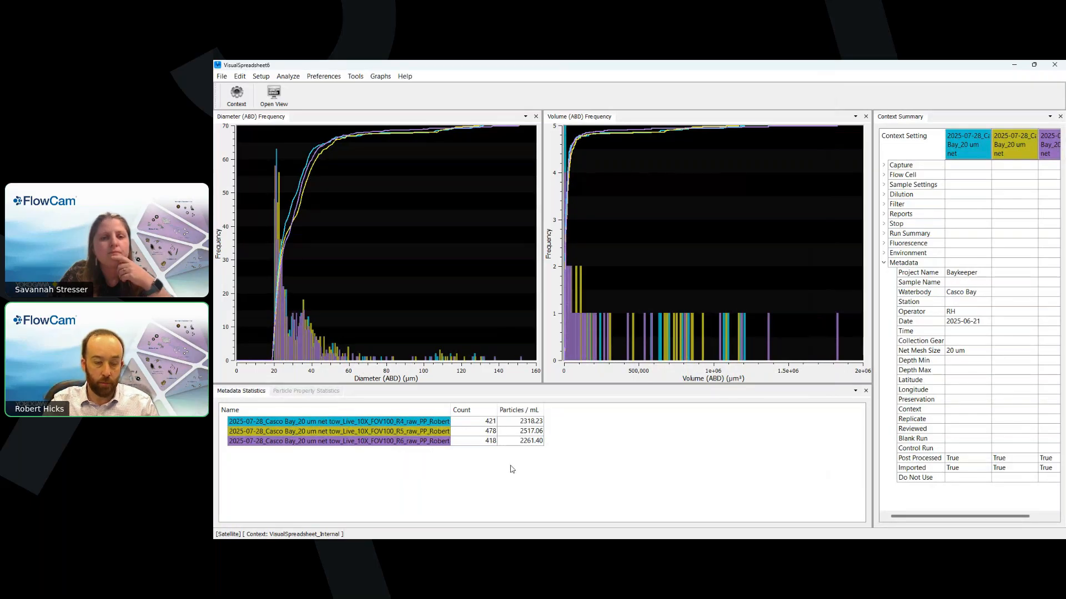
Step: Browse the particle images of the active Casco Bay run in reversed diameter order, and close the image view
click(288, 102)
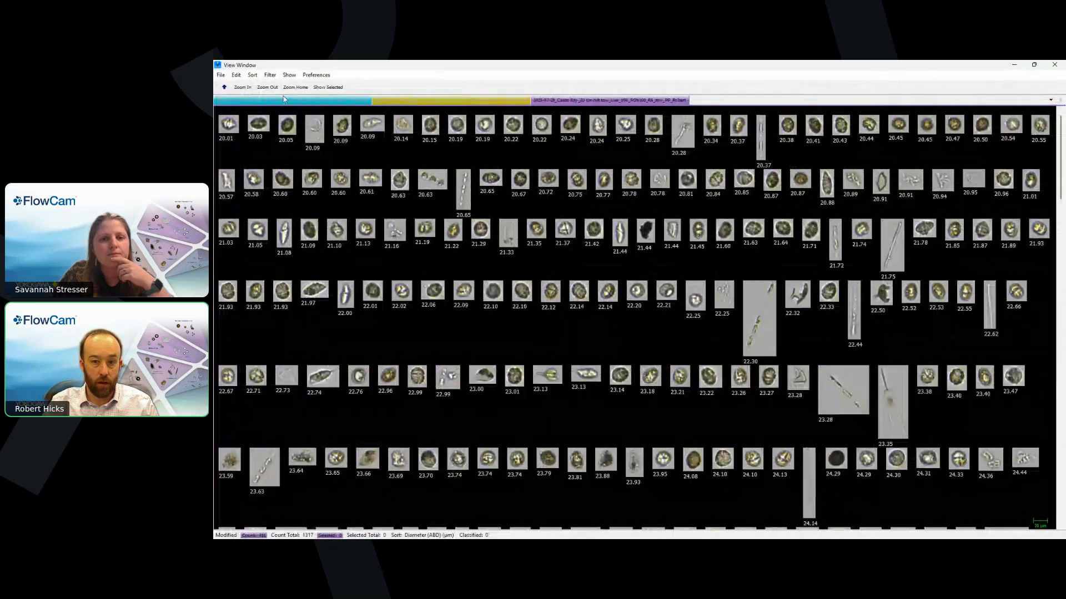
click(223, 87)
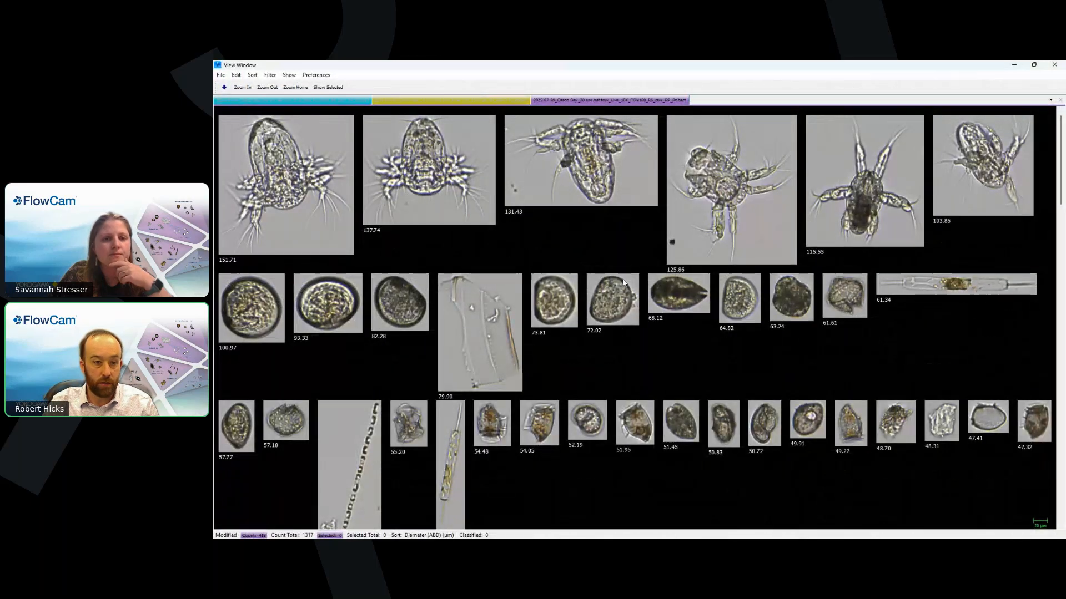
scroll(574, 367, down, 8)
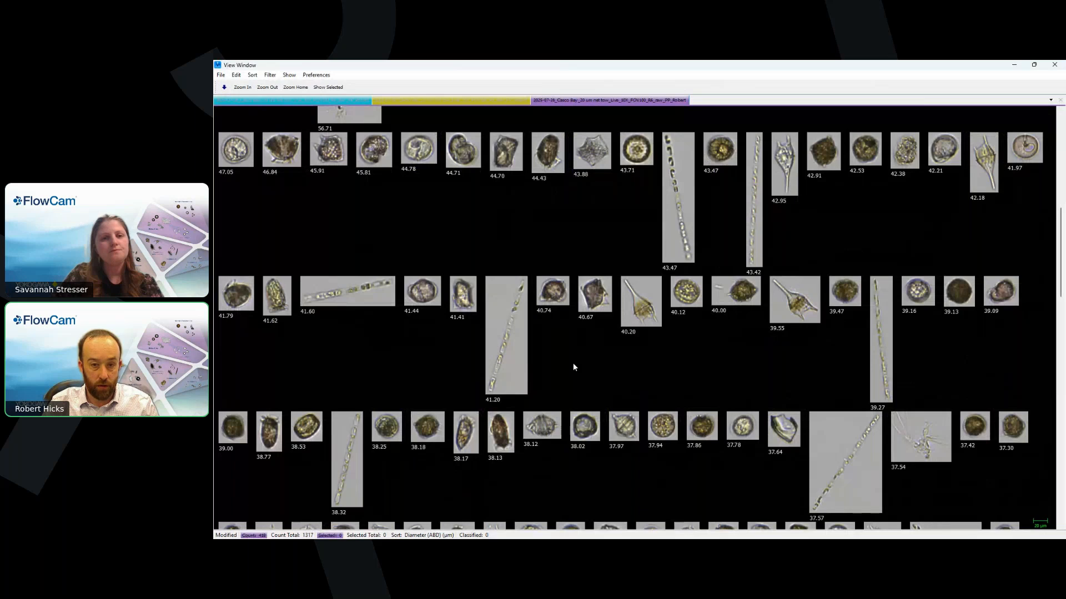
scroll(573, 367, down, 15)
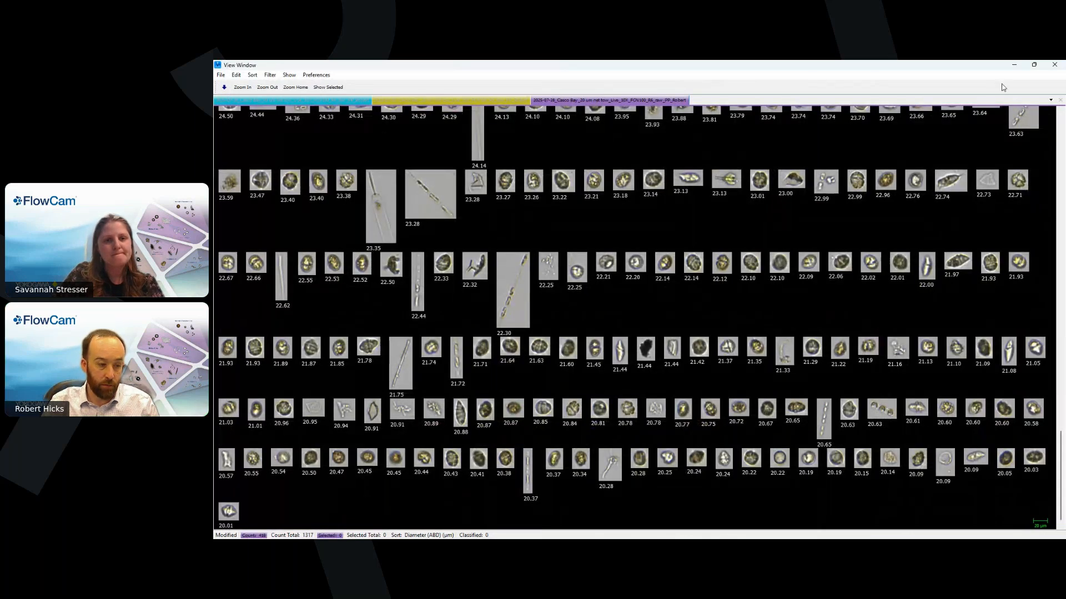
click(1054, 64)
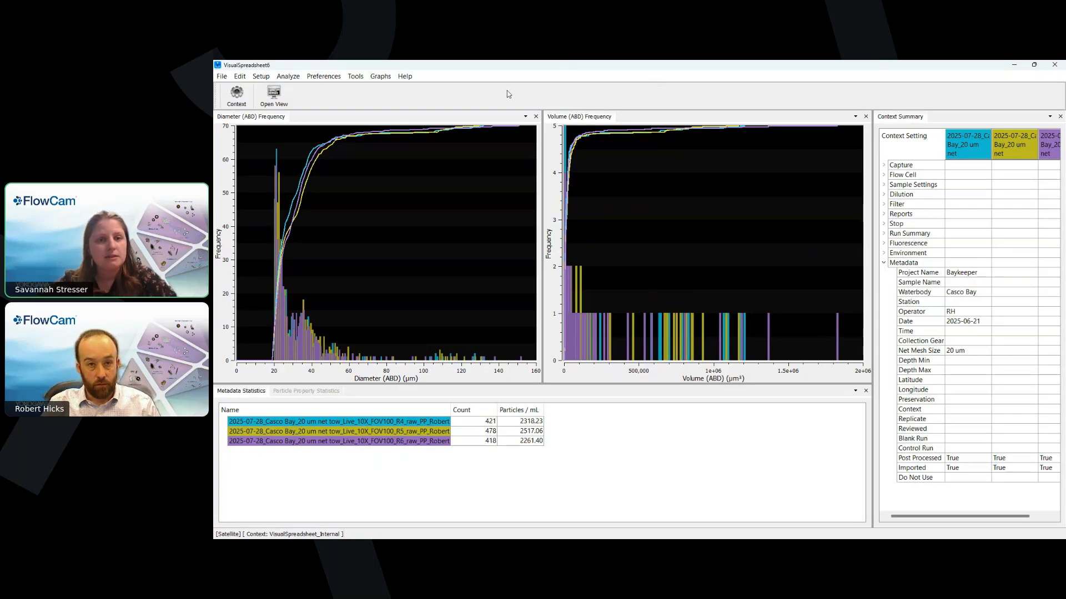
Step: Check the Casco Bay runs in the Edit Run Metadata list, and unload all three runs from the selected data
click(222, 78)
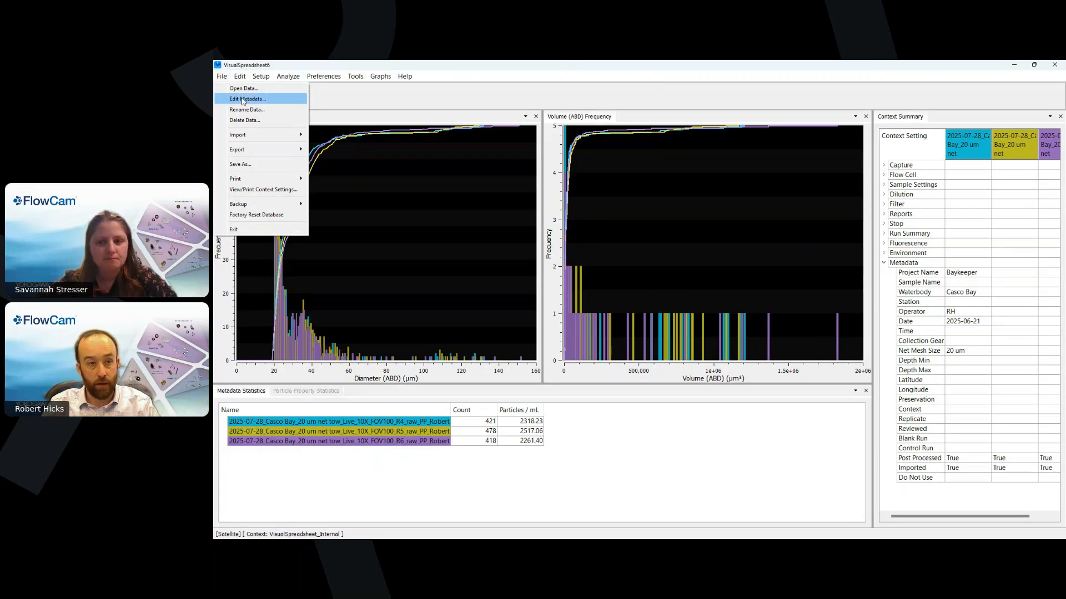
click(259, 102)
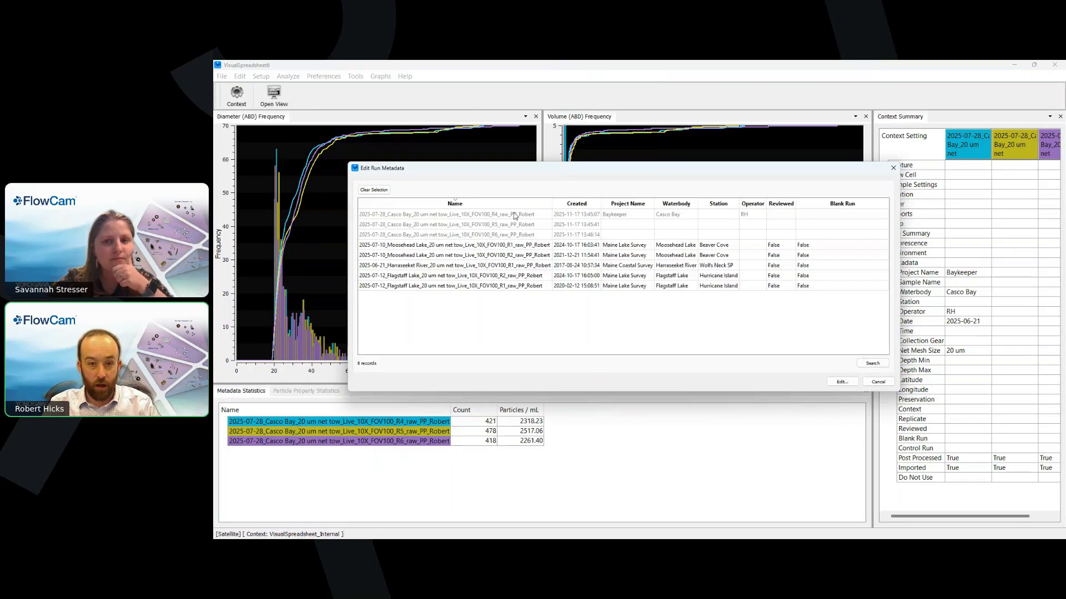
click(877, 382)
click(221, 76)
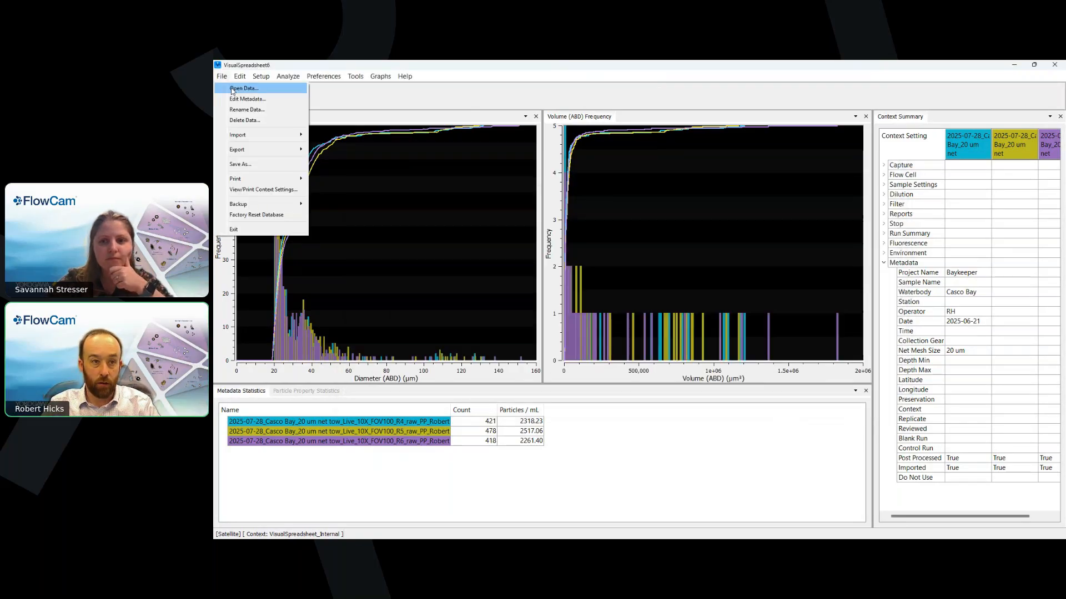
click(232, 89)
click(237, 106)
click(238, 106)
click(238, 107)
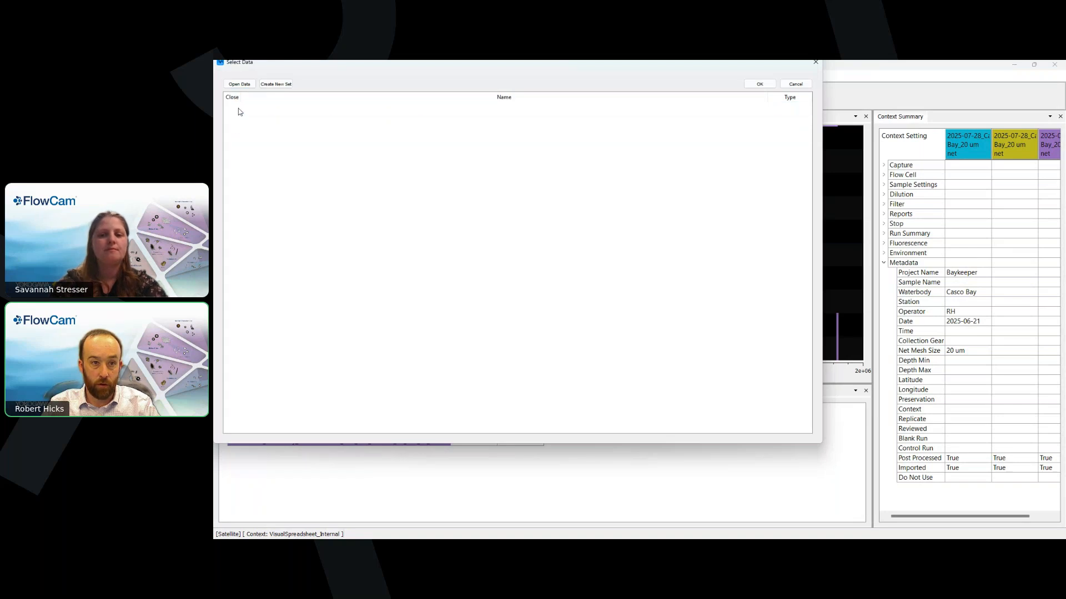
click(758, 84)
Step: Open the Casco Bay R4 run's metadata for editing and set its Operator to SS
click(222, 77)
click(232, 99)
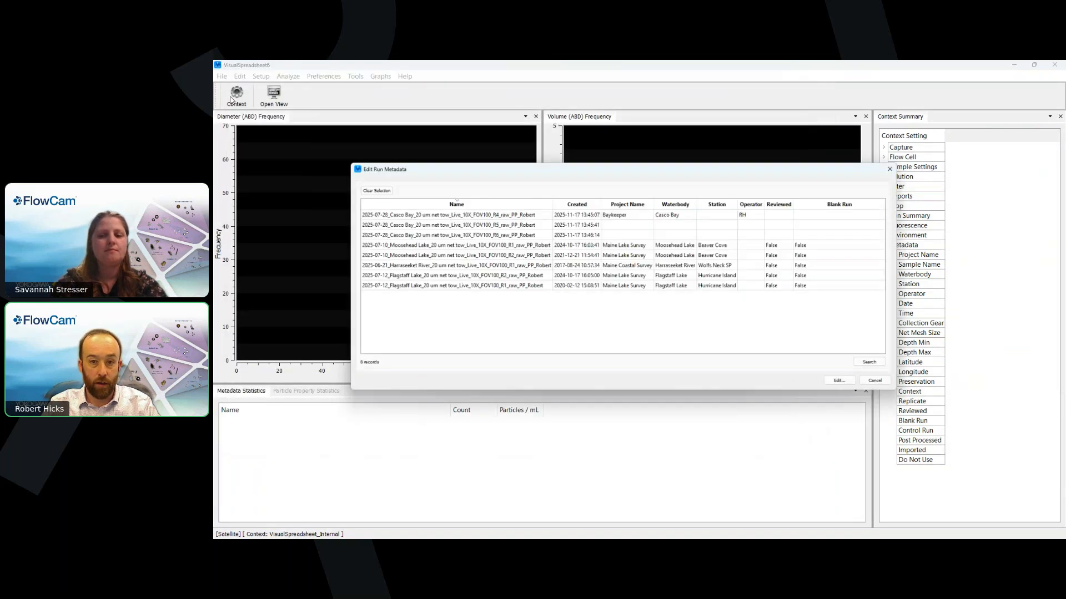
click(842, 382)
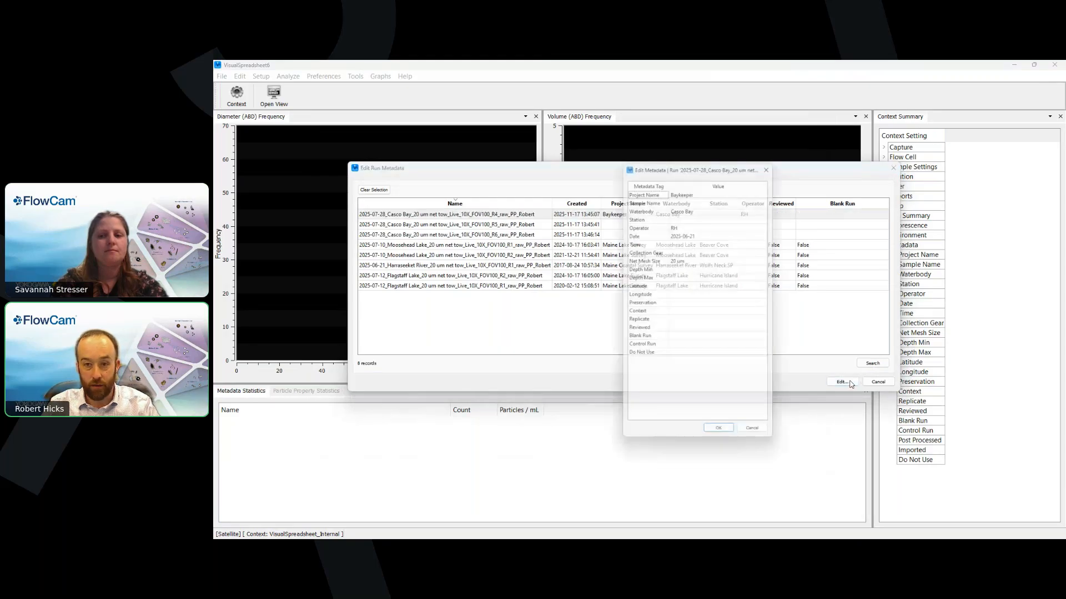
double_click(700, 224)
text(SS)
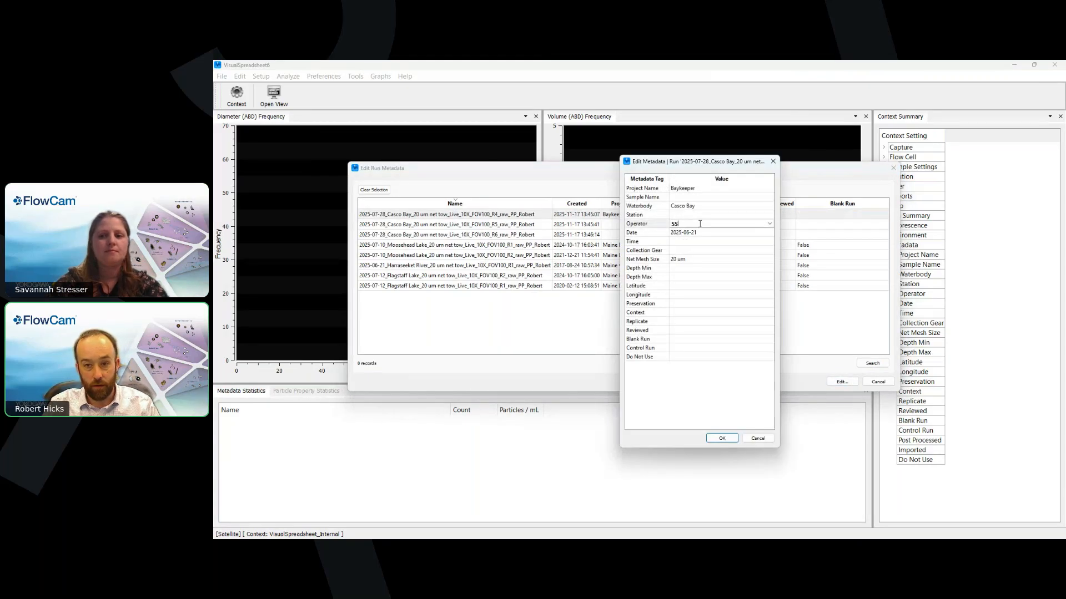
click(674, 385)
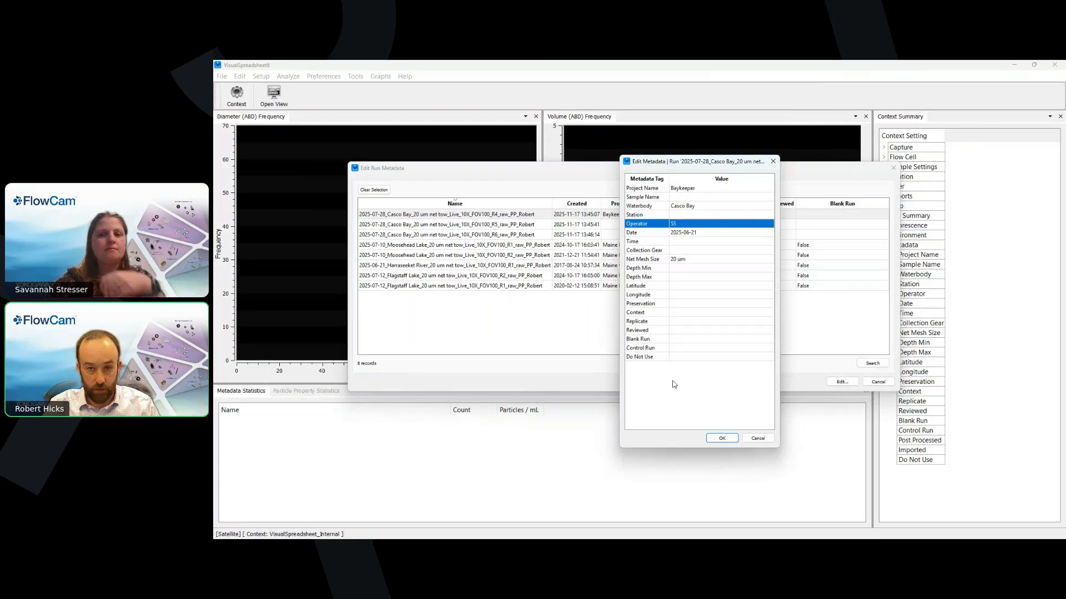
Step: Set the Casco Bay R4 run's Date to 2025-07-28, save the metadata changes, and close the run list
double_click(692, 233)
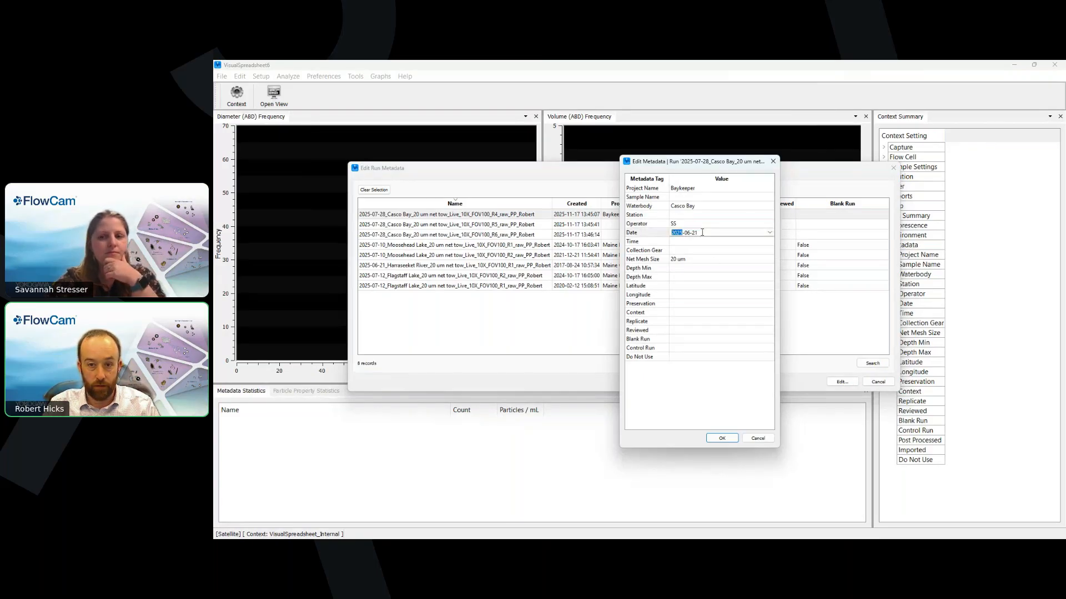
double_click(703, 233)
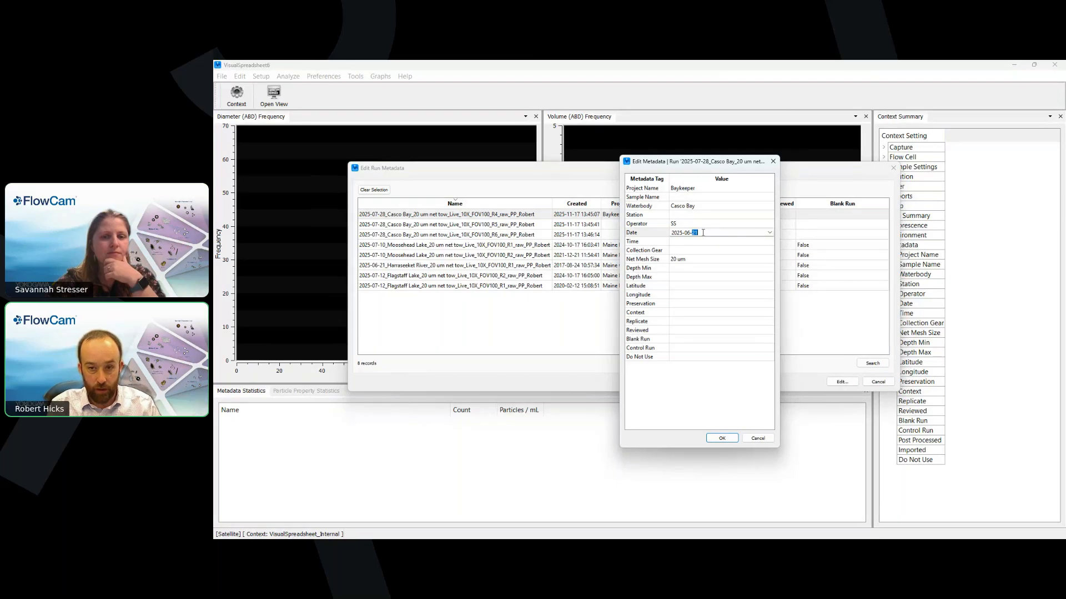
key(BackSpace)
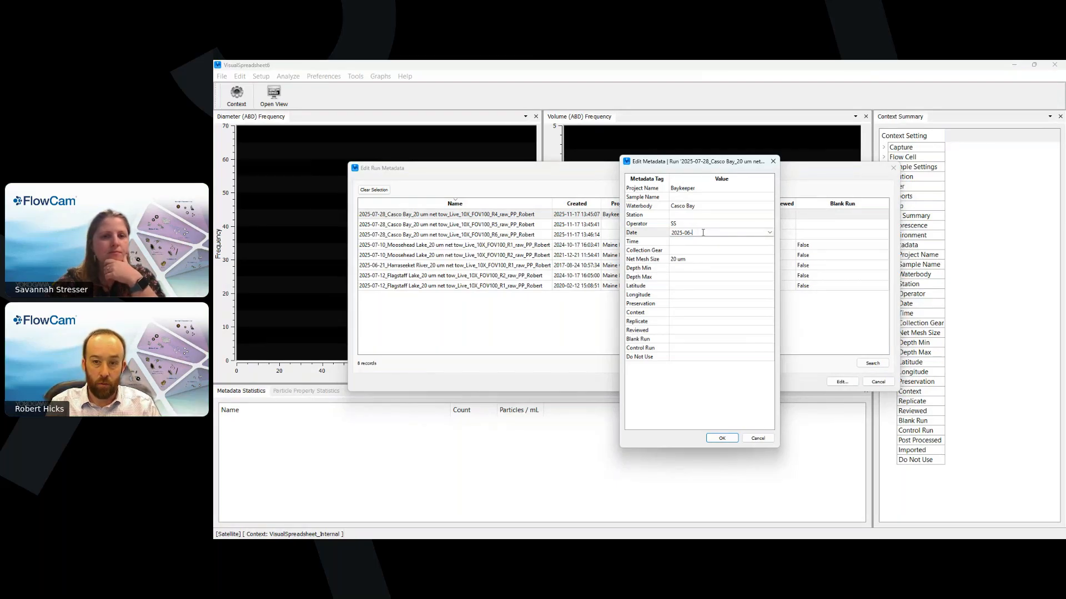
text(21)
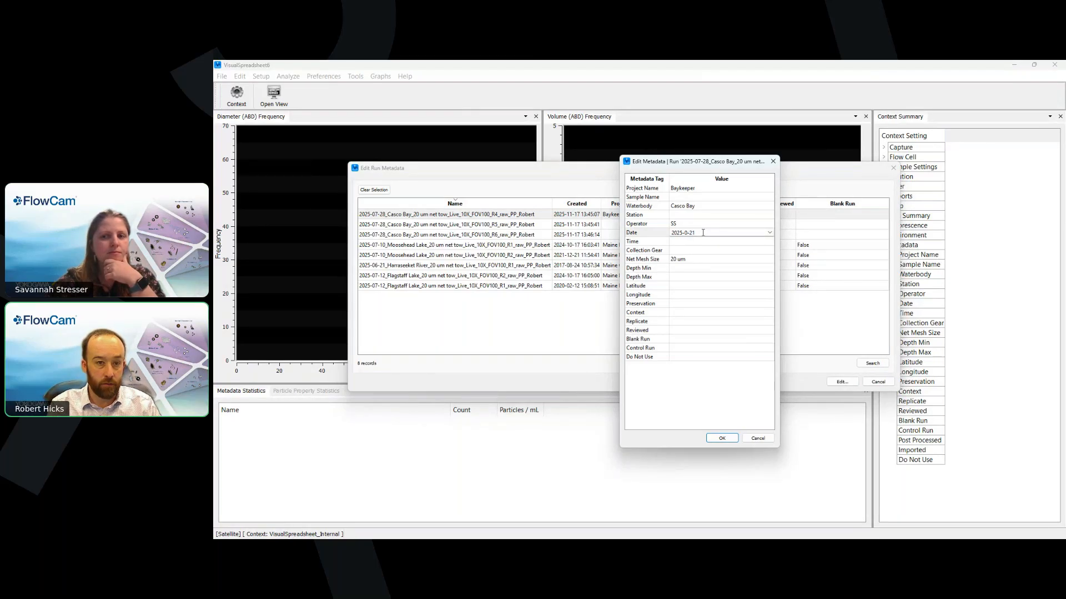
text(72)
click(717, 375)
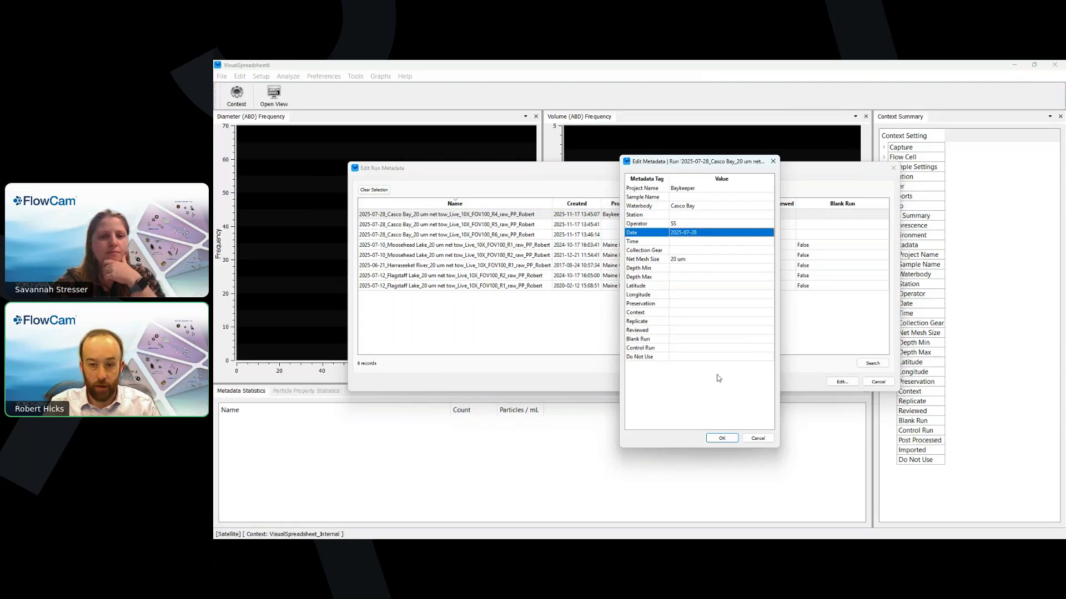
click(728, 439)
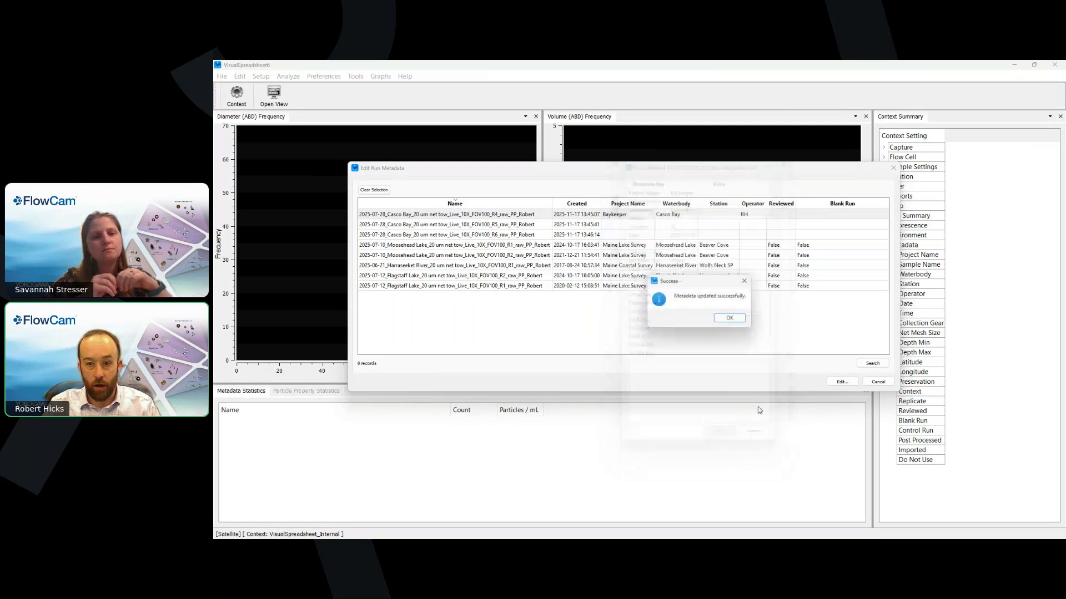
click(729, 318)
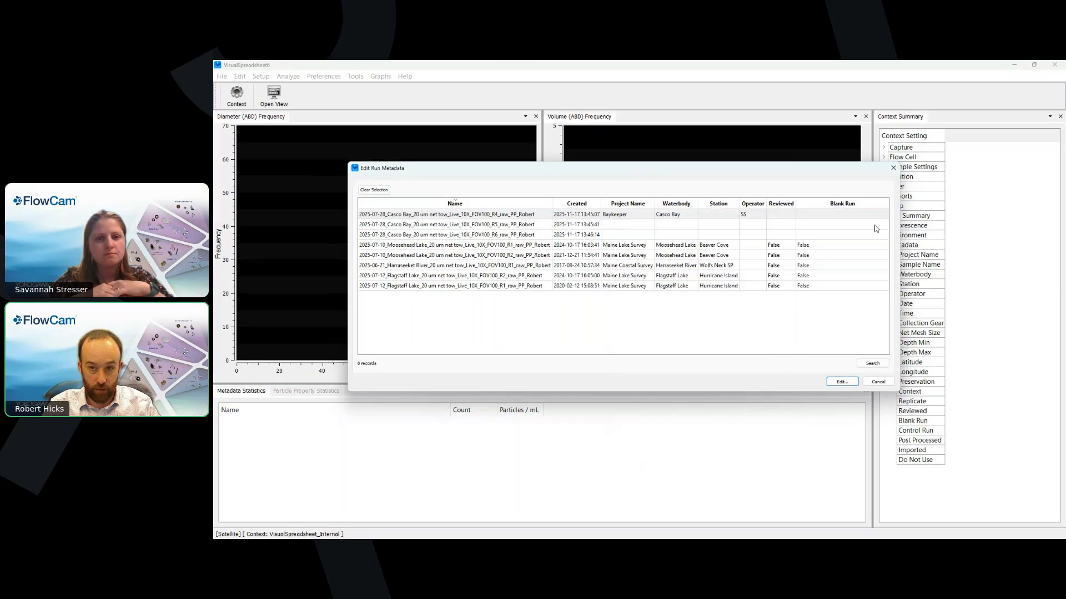
click(892, 169)
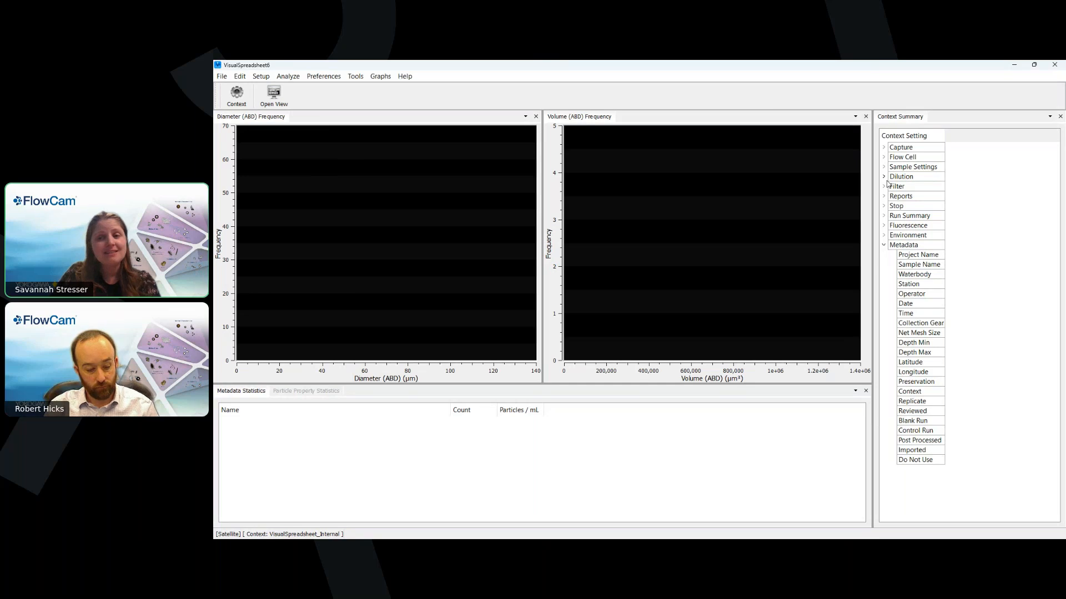
key(alt+Tab)
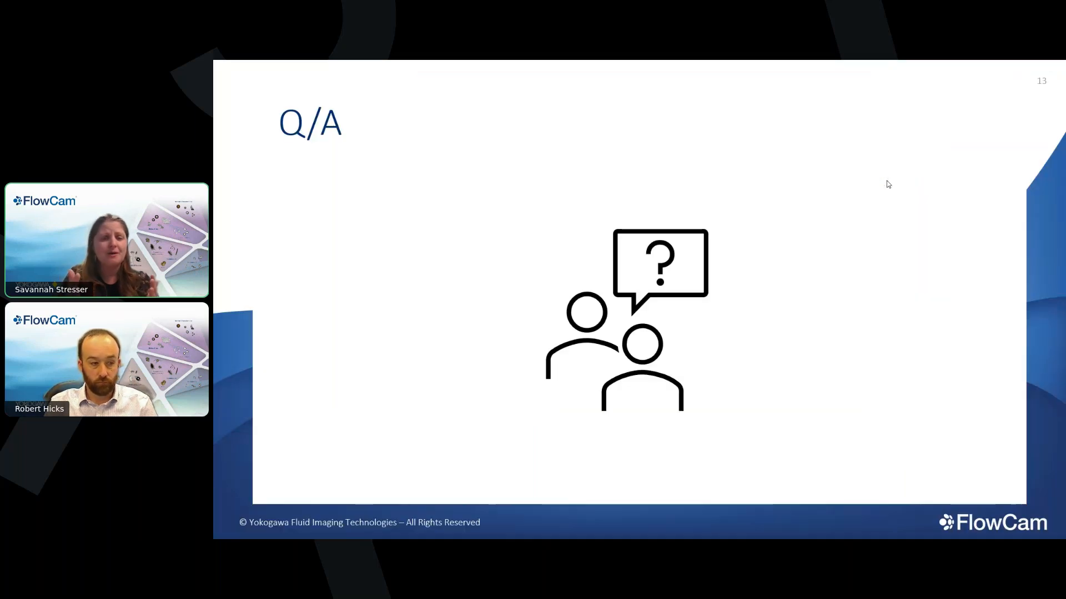
key(Right)
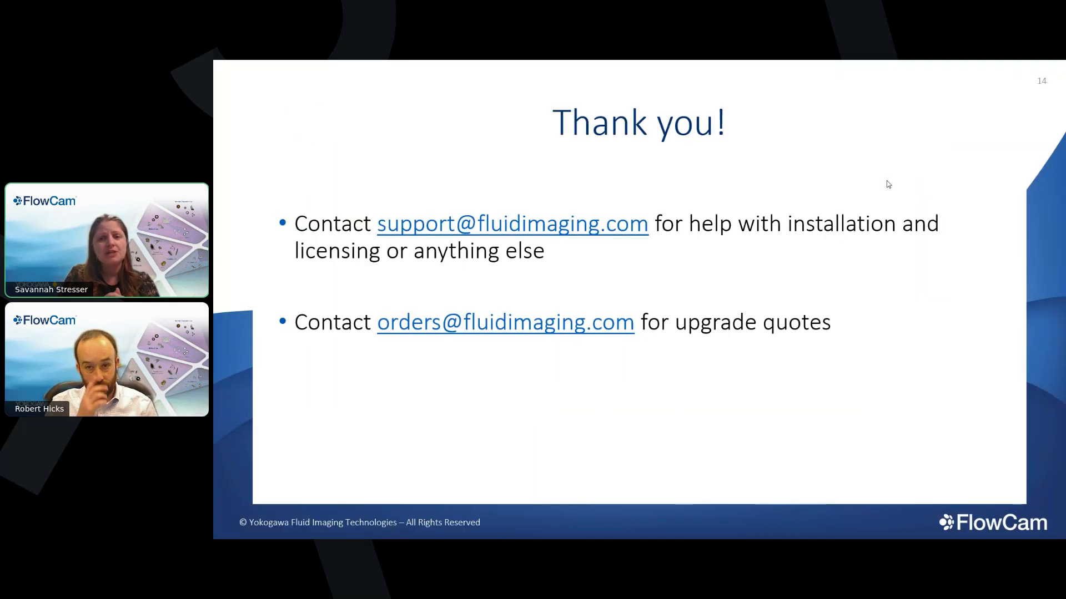